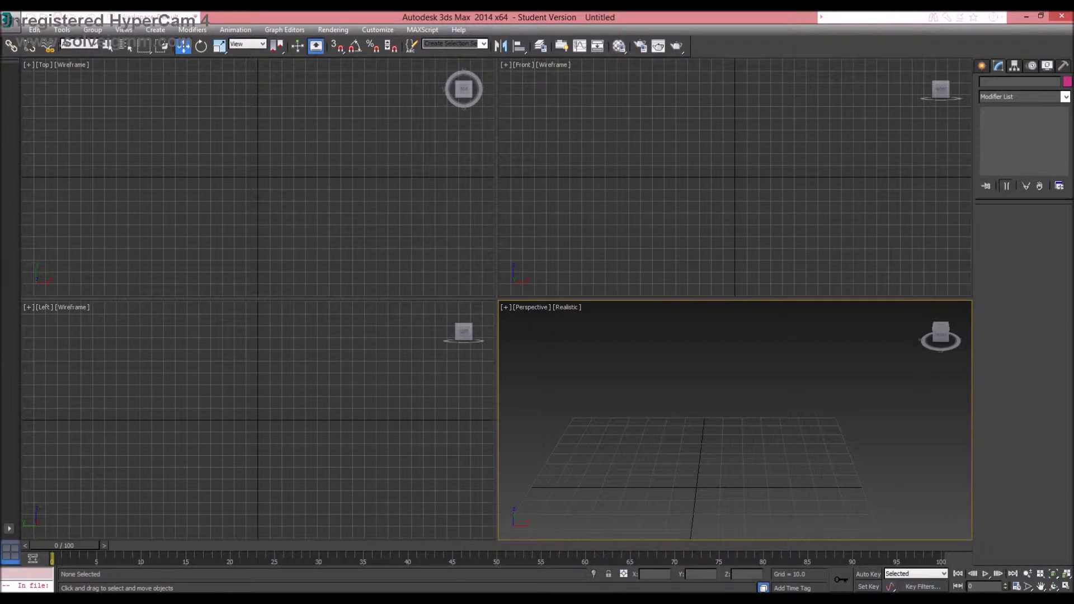
# Step: View the highway barrier reference photo from the Downloads folder and close it
pyautogui.press('super+e')
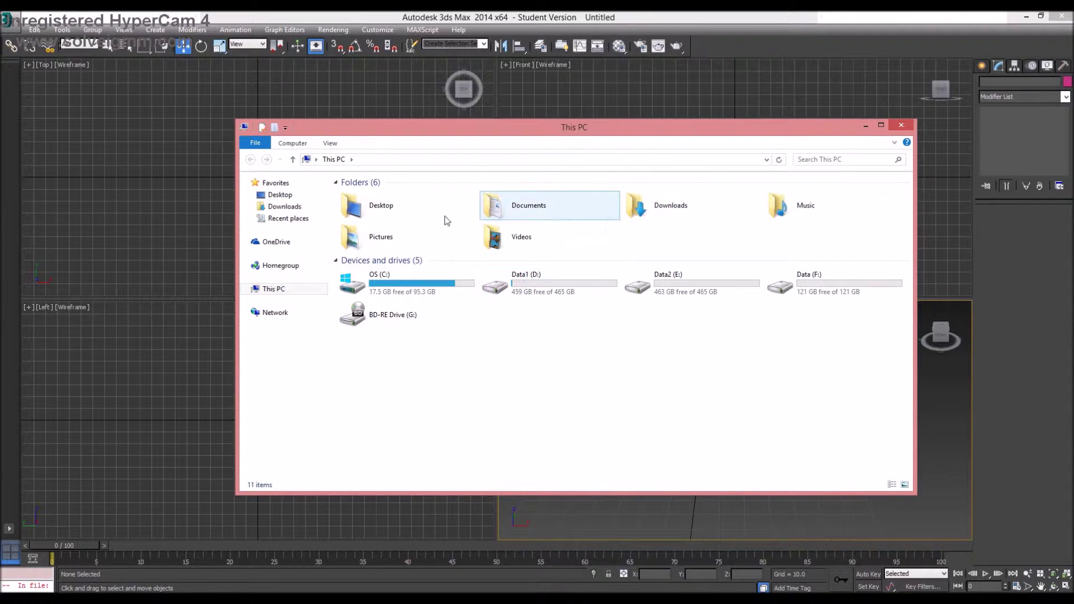
pyautogui.doubleClick(654, 206)
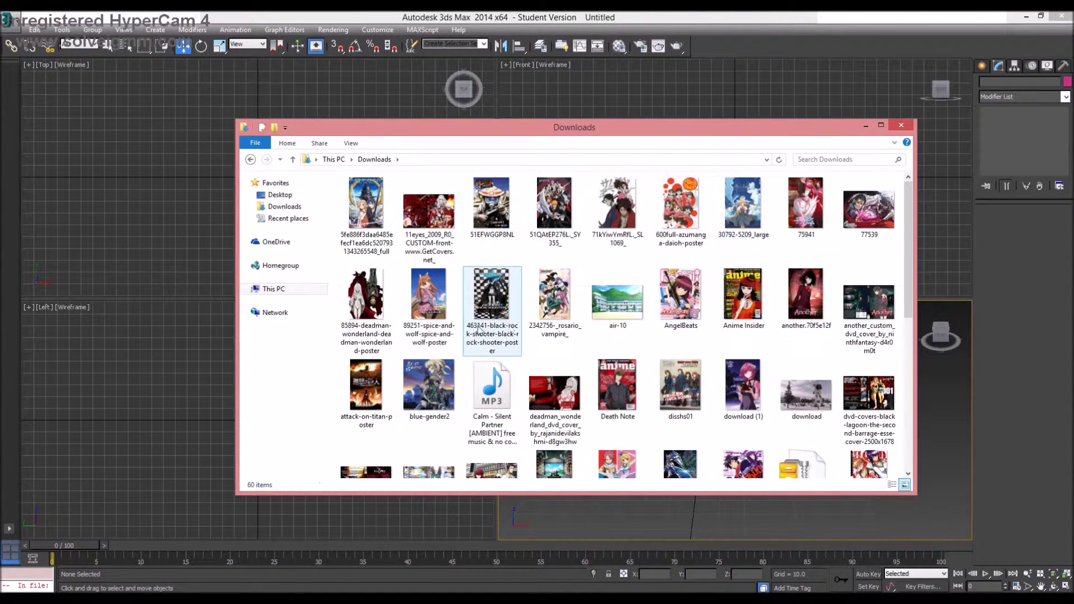
pyautogui.scroll(-5, 470, 345)
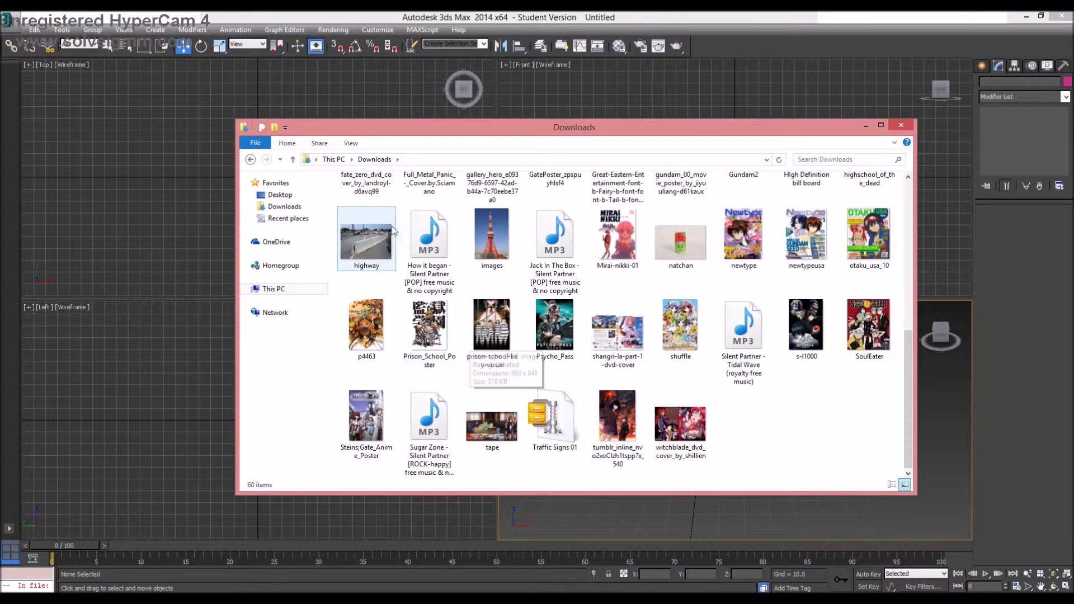
pyautogui.doubleClick(367, 241)
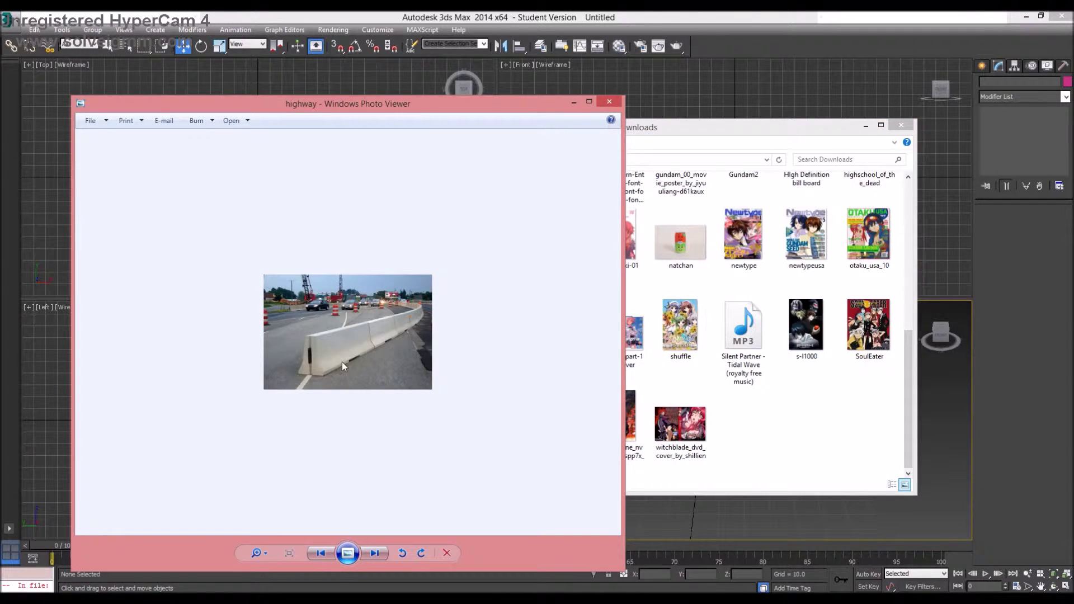
pyautogui.click(901, 125)
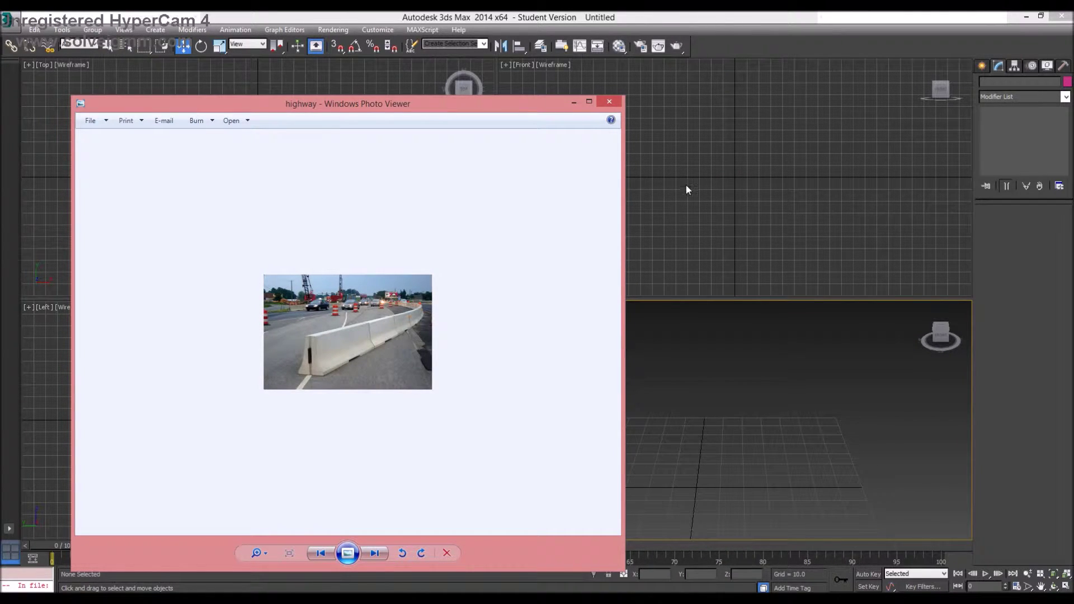
pyautogui.click(614, 104)
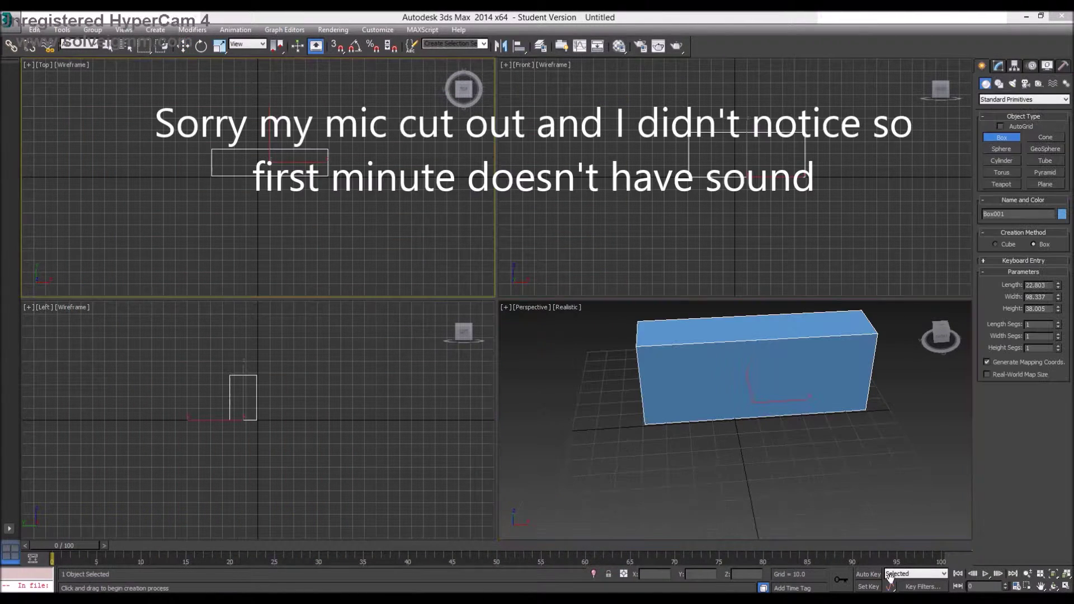
# Step: Set the box's height to 30, length to 20, width to 80 and height segments to 3
pyautogui.doubleClick(1030, 306)
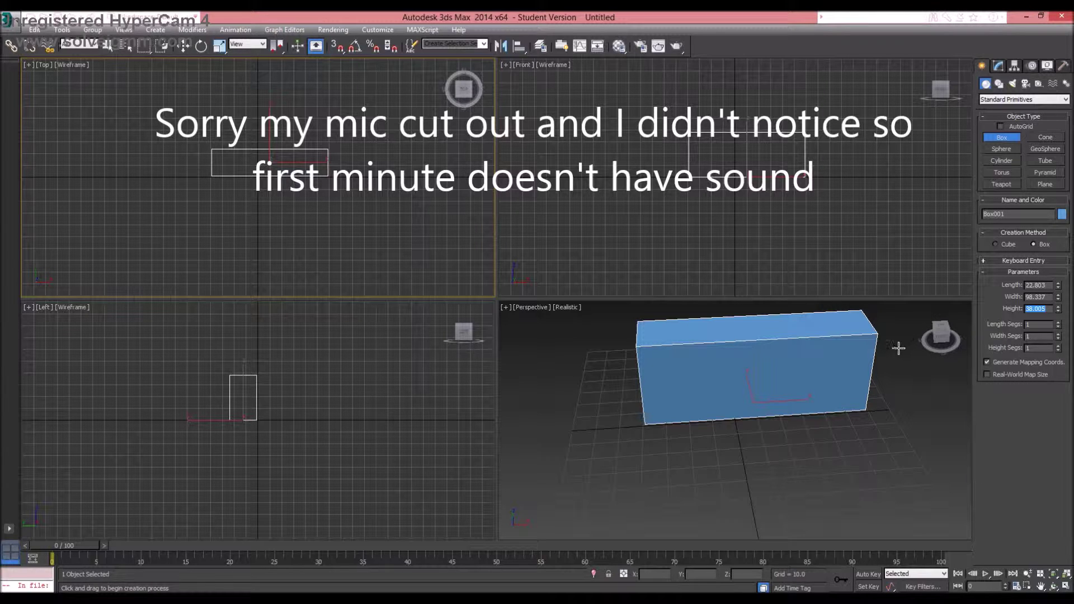
pyautogui.write('30')
pyautogui.click(1048, 285)
pyautogui.write('20')
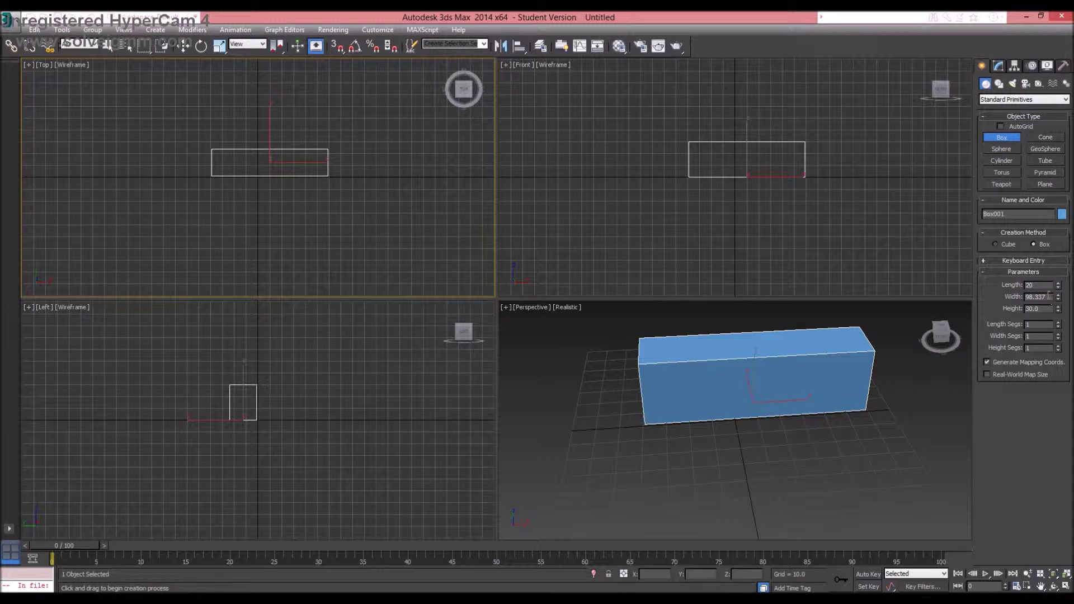
pyautogui.click(1049, 297)
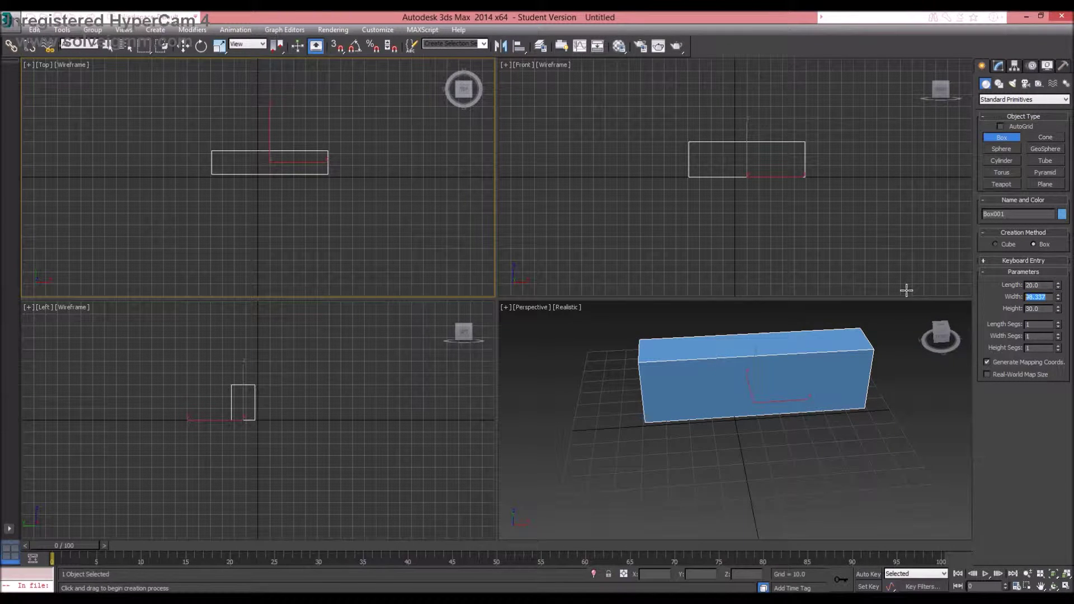
pyautogui.write('80')
pyautogui.click(1046, 309)
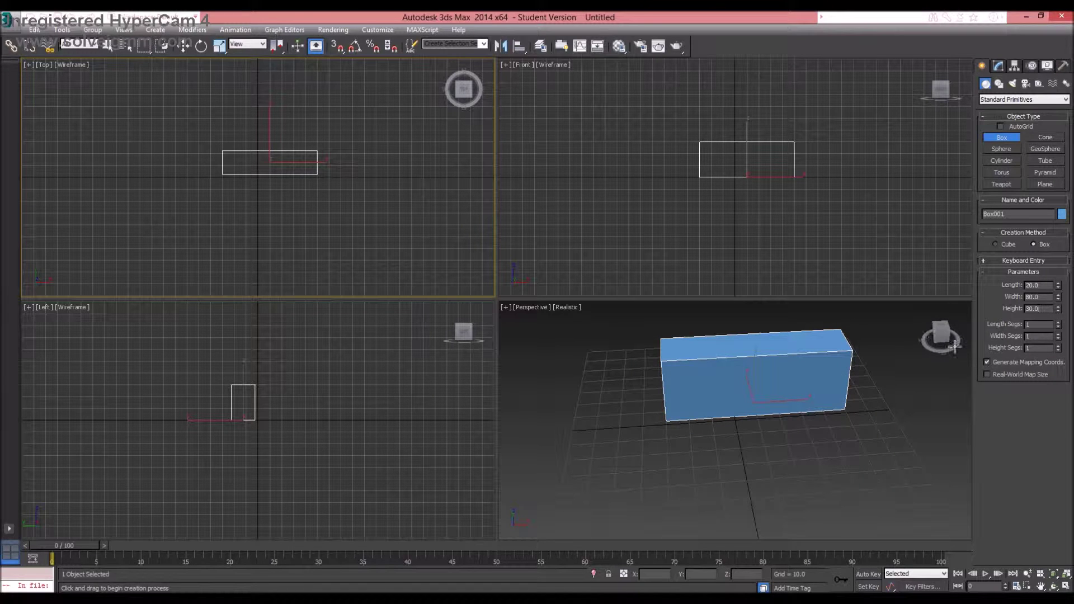
pyautogui.click(1037, 348)
pyautogui.click(1045, 335)
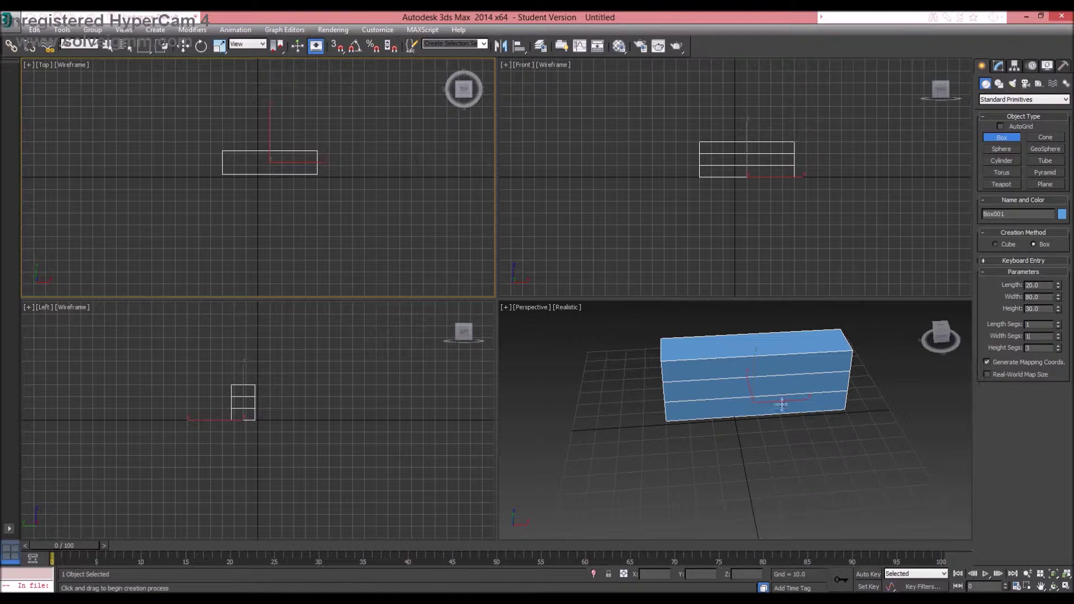
# Step: Convert the segmented box to an Editable Poly
pyautogui.rightClick(697, 414)
pyautogui.rightClick(720, 373)
pyautogui.rightClick(776, 385)
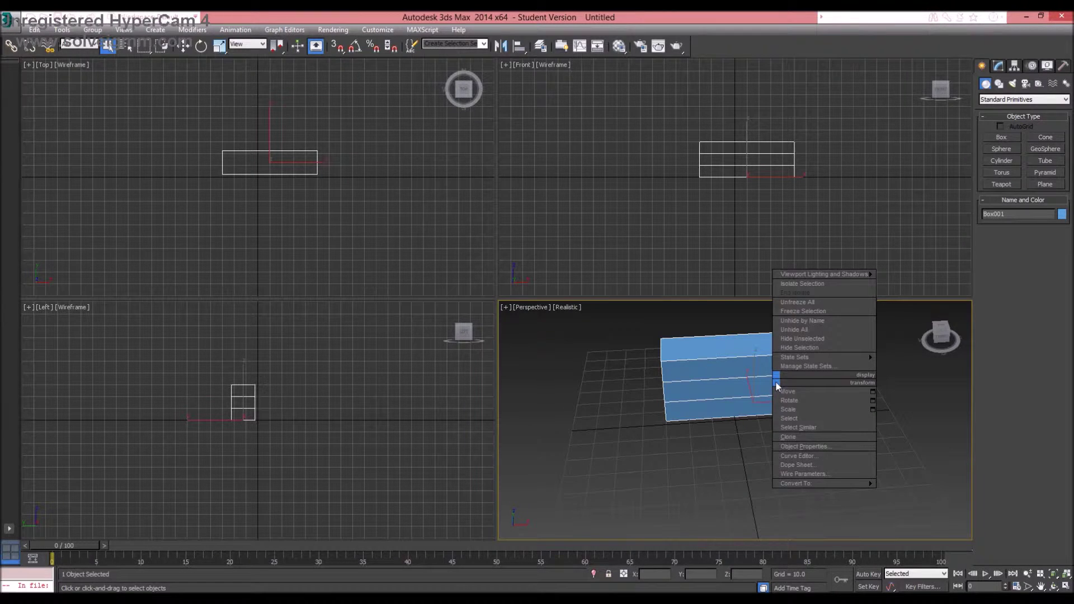
pyautogui.moveTo(828, 484)
pyautogui.click(886, 494)
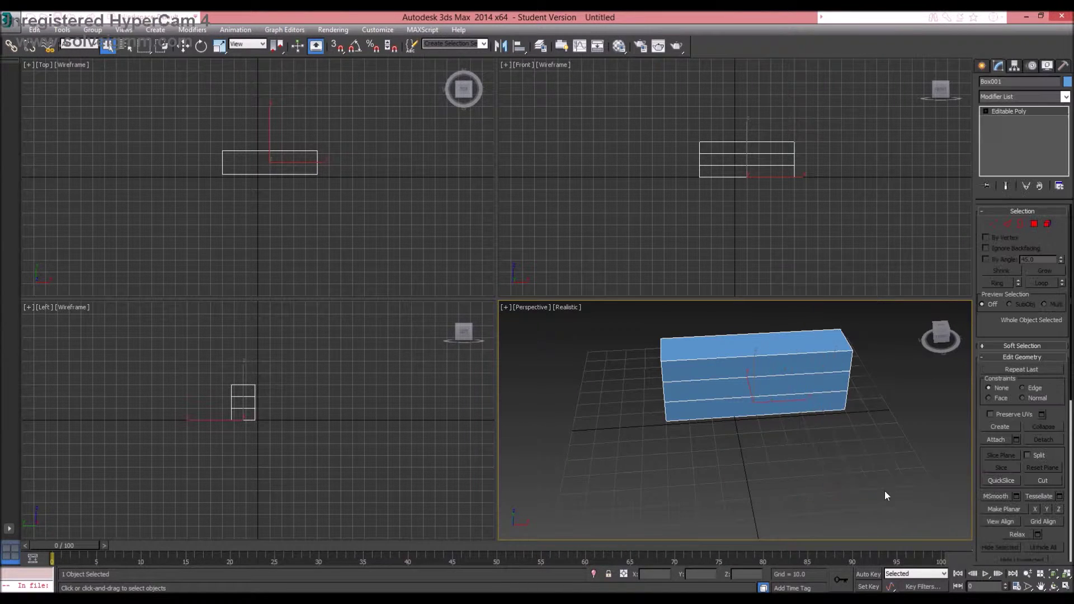
# Step: Move the lower inner row of box vertices down to just above the base, working in the Left view
pyautogui.click(995, 225)
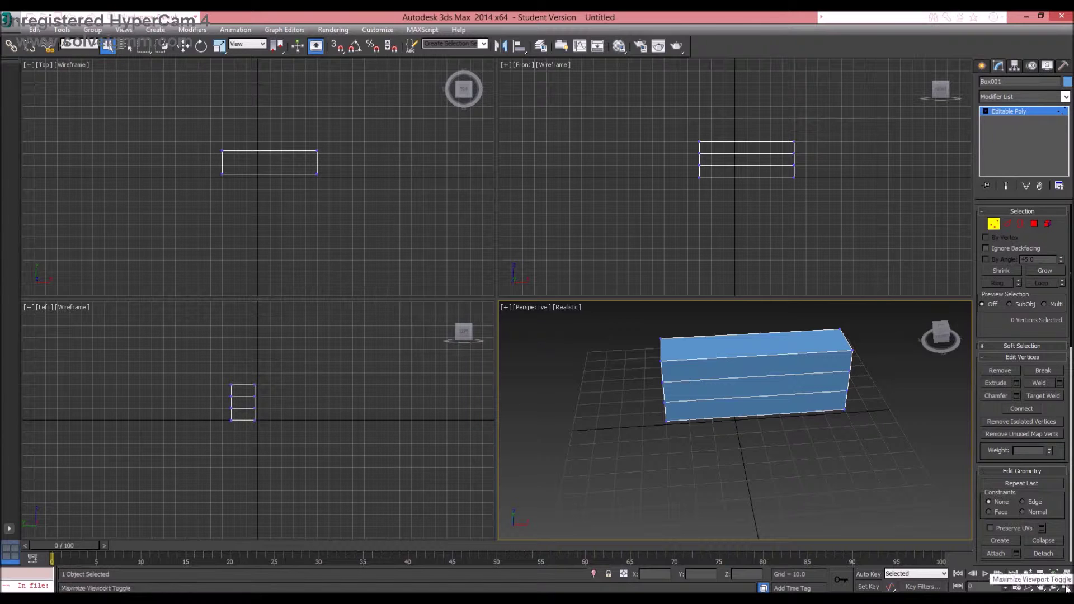
pyautogui.click(1028, 574)
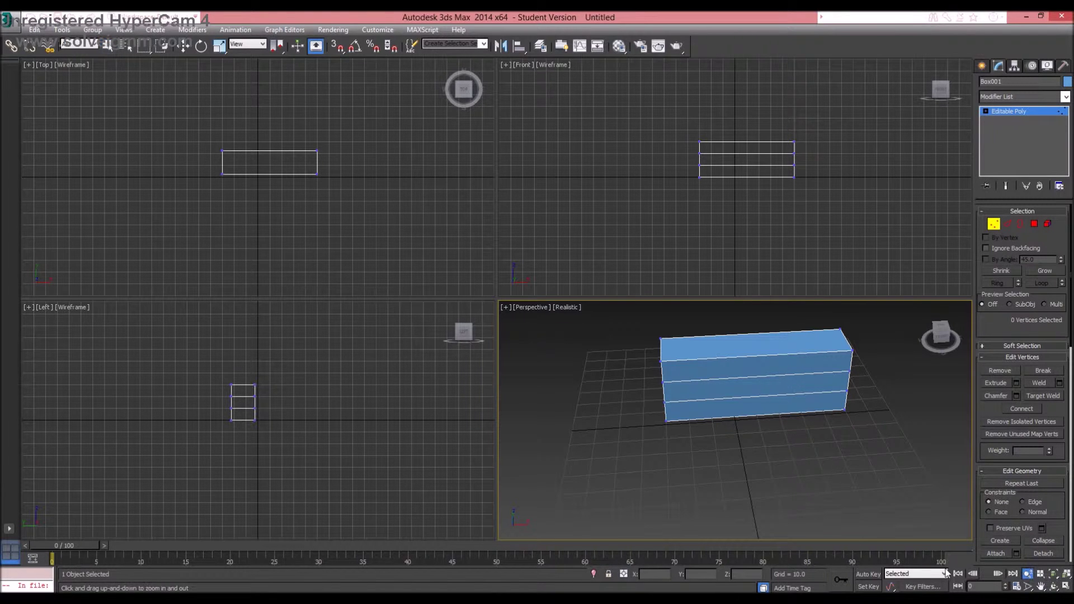
pyautogui.click(1042, 574)
pyautogui.moveTo(226, 431); pyautogui.dragTo(250, 390)
pyautogui.click(1041, 586)
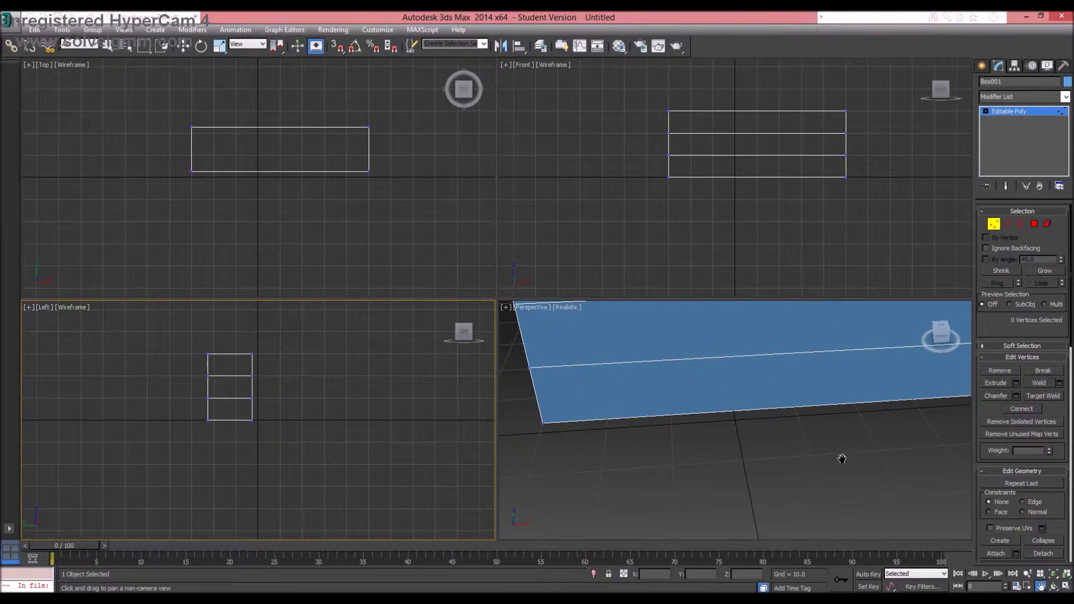
pyautogui.moveTo(842, 456); pyautogui.dragTo(744, 461)
pyautogui.click(248, 401)
pyautogui.moveTo(269, 406); pyautogui.dragTo(287, 434)
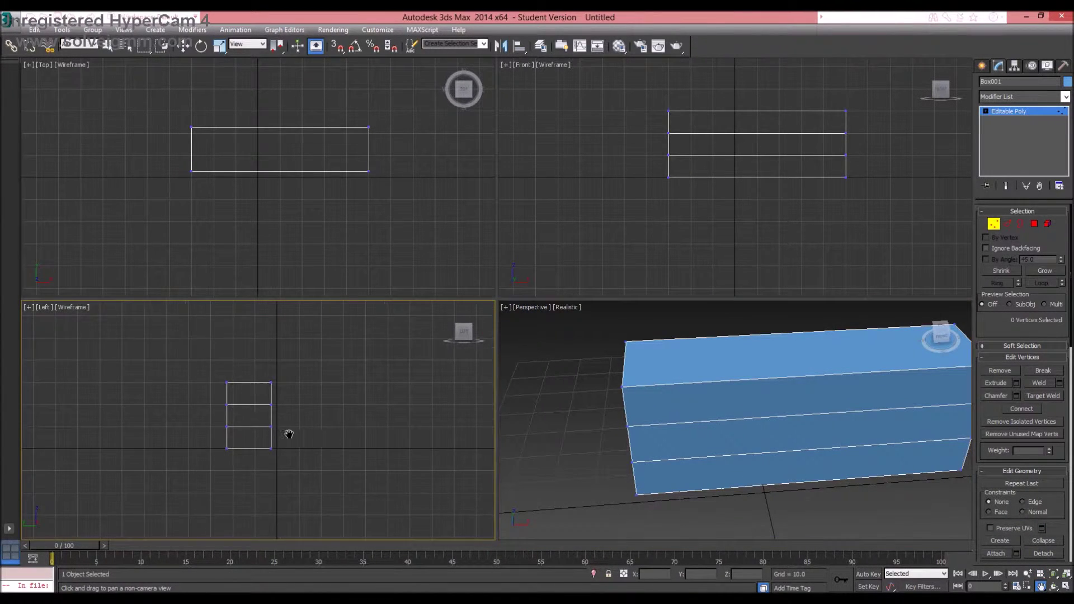
pyautogui.scroll(2, 288, 434)
pyautogui.moveTo(240, 408); pyautogui.dragTo(301, 465)
pyautogui.rightClick(245, 432)
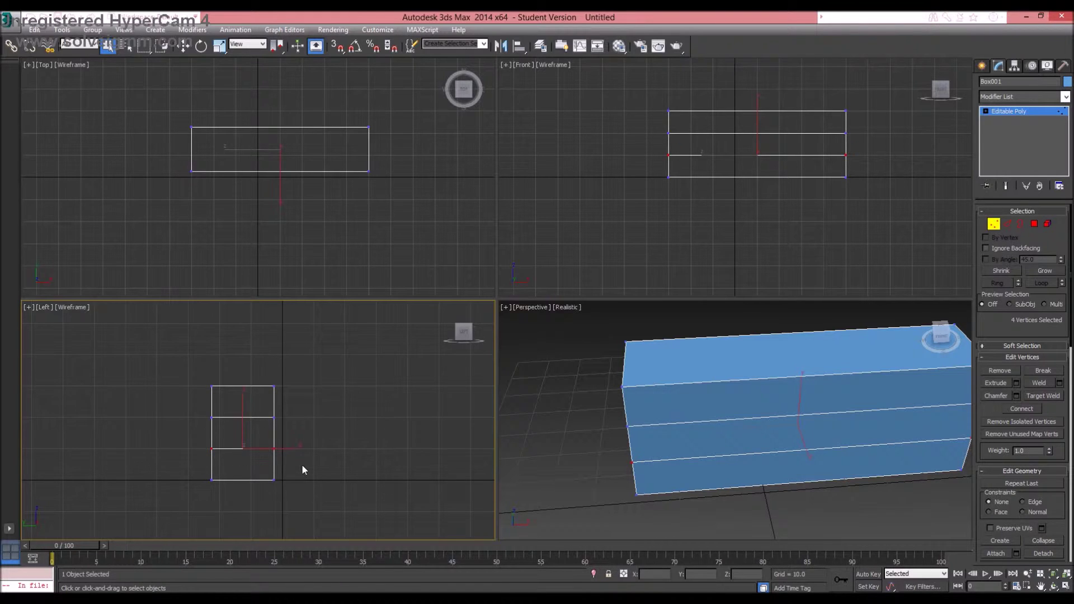
pyautogui.rightClick(237, 416)
pyautogui.click(291, 428)
pyautogui.moveTo(241, 417); pyautogui.dragTo(247, 441)
pyautogui.click(177, 432)
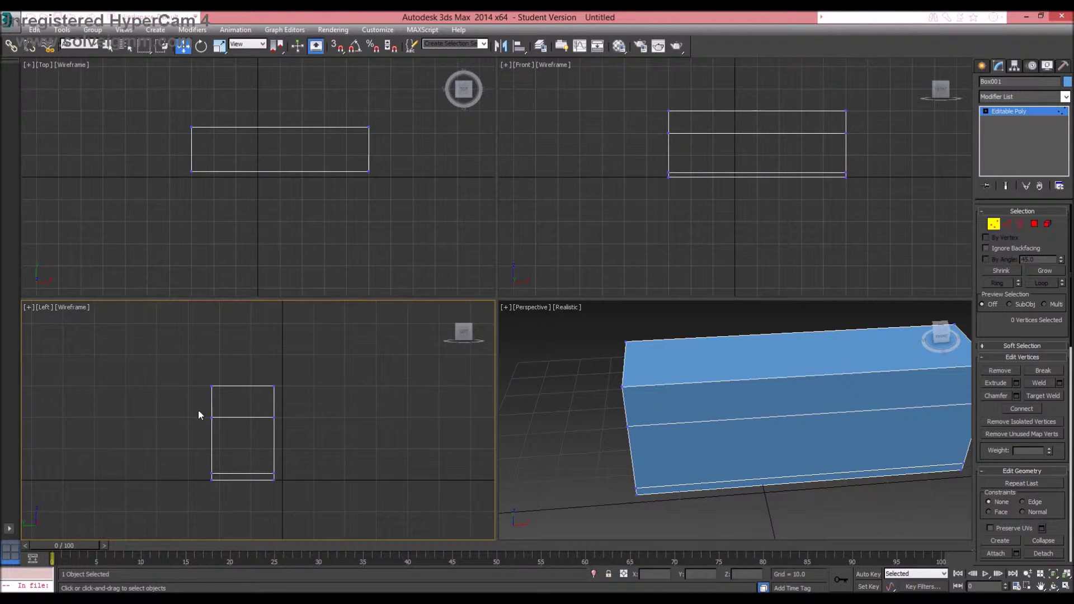
# Step: Move the upper inner row of box vertices down about 10 units in the Left view
pyautogui.moveTo(198, 410); pyautogui.dragTo(291, 428)
pyautogui.moveTo(244, 390); pyautogui.dragTo(249, 419)
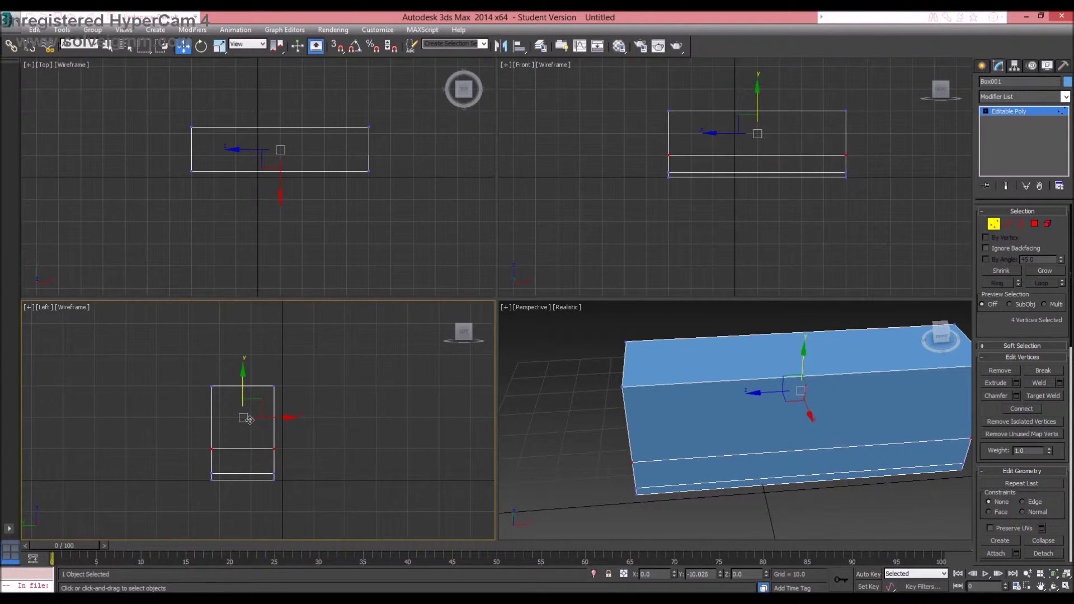
pyautogui.click(146, 434)
# Step: Select the eight upper vertices and scale them inward along X to narrow the barrier above its flared base
pyautogui.moveTo(300, 448); pyautogui.dragTo(301, 456)
pyautogui.rightClick(336, 434)
pyautogui.click(361, 462)
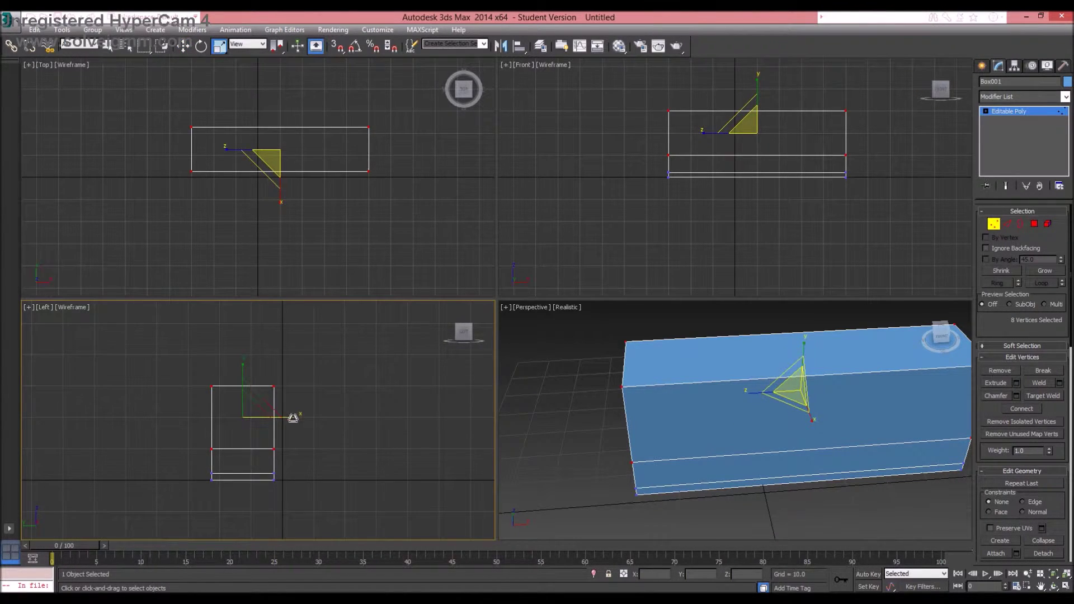
pyautogui.moveTo(293, 417); pyautogui.dragTo(263, 416)
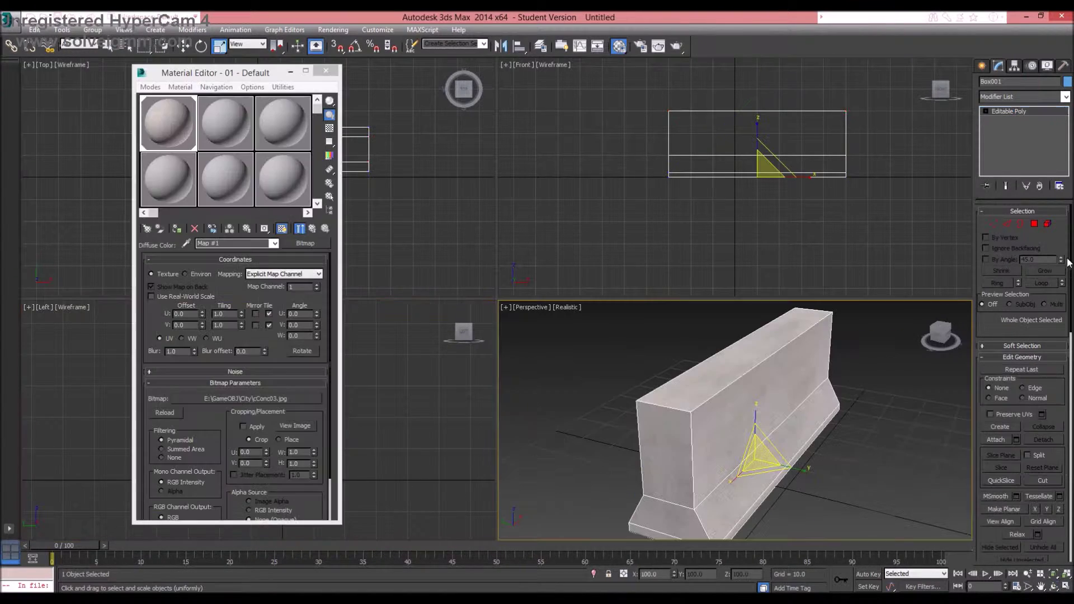
# Step: Select the barrier's two long top edges and start the Chamfer tool
pyautogui.press('2')
pyautogui.click(756, 365)
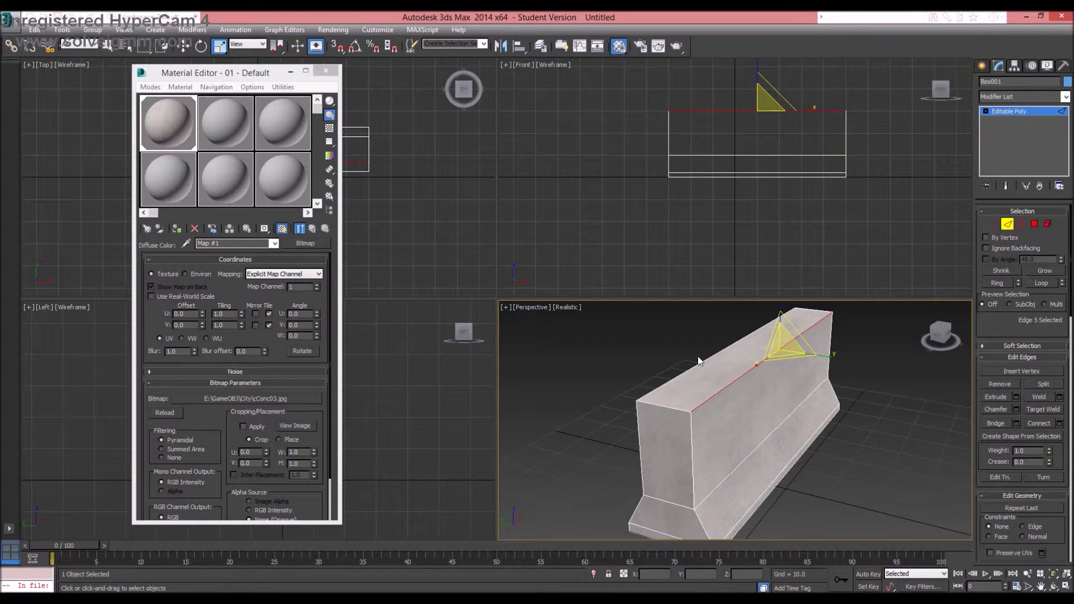
pyautogui.click(996, 409)
# Step: Try a chamfer on the two long top edges, inspect its shape and undo it
pyautogui.moveTo(761, 365); pyautogui.dragTo(764, 362)
pyautogui.click(1053, 587)
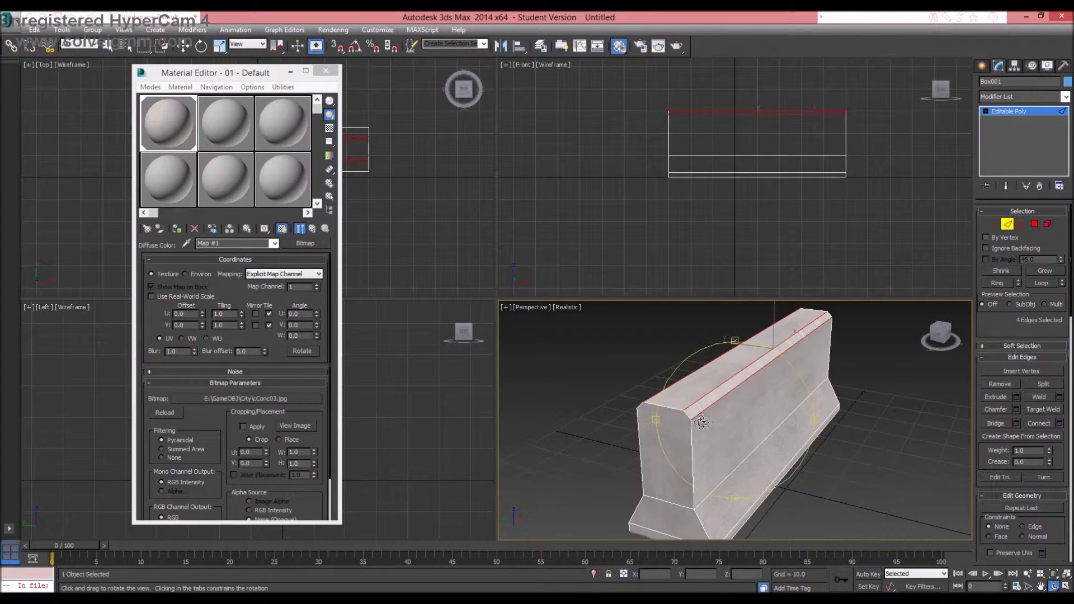
pyautogui.moveTo(674, 386); pyautogui.dragTo(731, 391)
pyautogui.keyDown('alt'); pyautogui.moveTo(731, 392); pyautogui.dragTo(691, 373, button='middle'); pyautogui.keyUp('alt')
pyautogui.click(35, 29)
pyautogui.click(42, 41)
# Step: Try chamfering the two top edges again with a wide bevel, inspect it from the side and undo it
pyautogui.rightClick(759, 361)
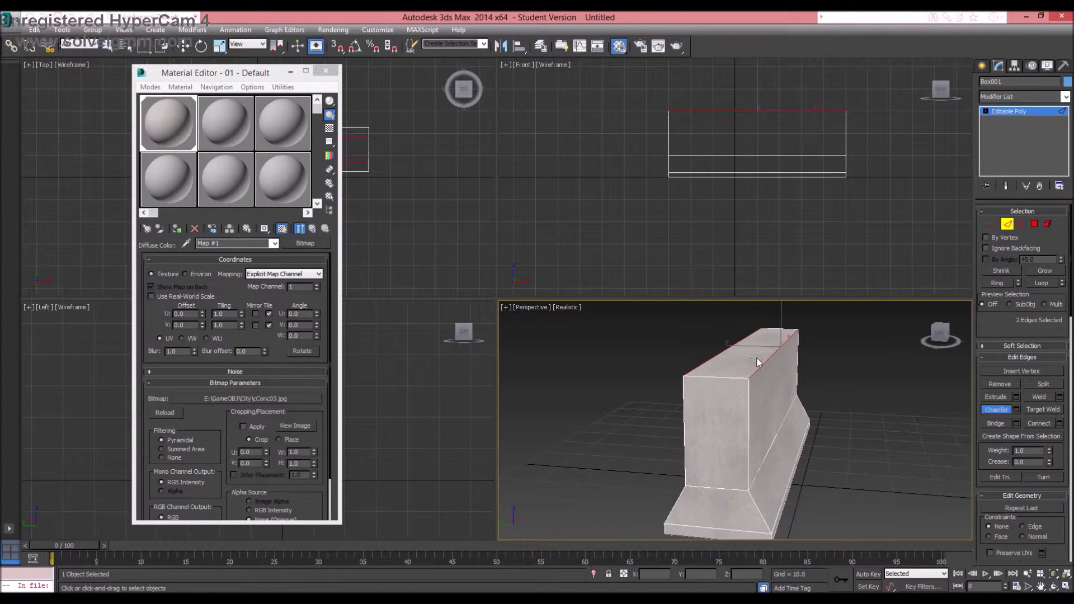
pyautogui.moveTo(761, 364); pyautogui.dragTo(763, 359)
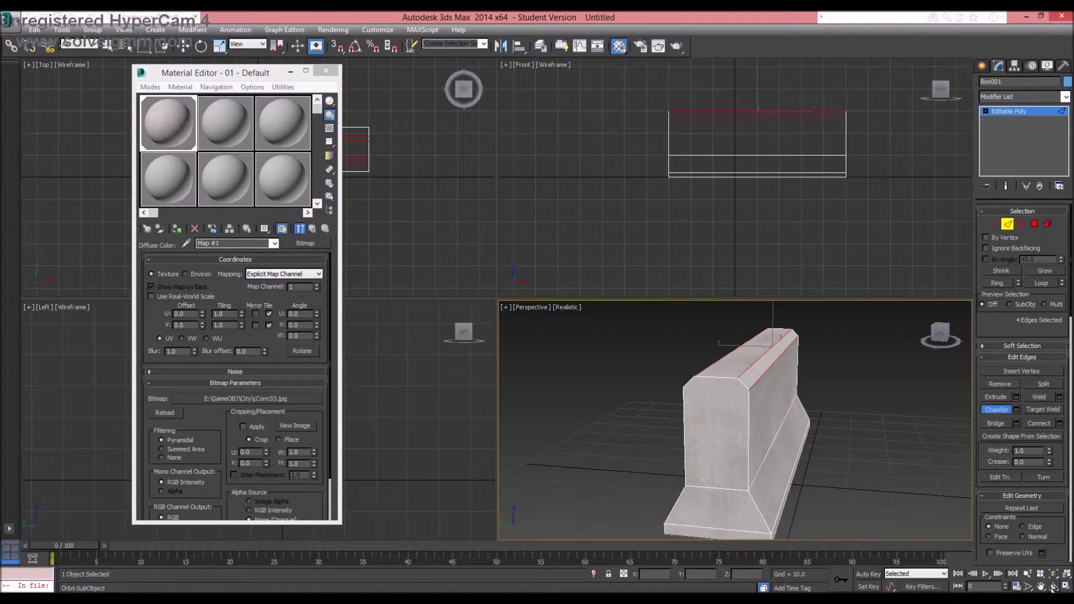
pyautogui.keyDown('alt'); pyautogui.moveTo(762, 358); pyautogui.dragTo(538, 397, button='middle'); pyautogui.keyUp('alt')
pyautogui.moveTo(538, 397); pyautogui.dragTo(706, 418)
pyautogui.click(34, 30)
pyautogui.click(60, 42)
# Step: Chamfer the barrier's two long top edges with a narrow bevel and deselect them
pyautogui.rightClick(721, 384)
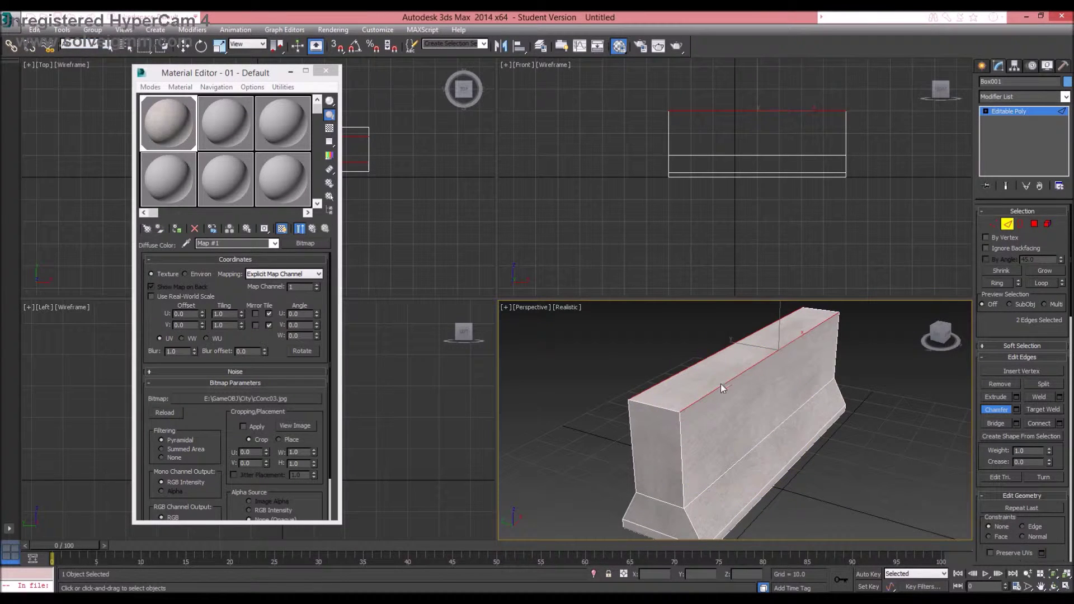
pyautogui.moveTo(722, 384); pyautogui.dragTo(722, 382)
pyautogui.click(622, 354)
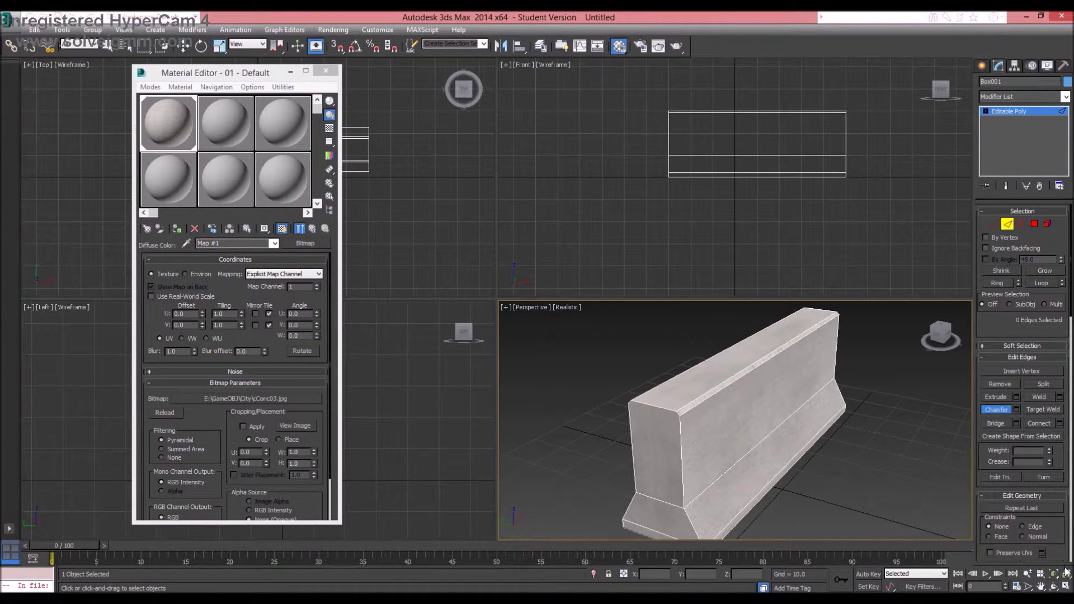
# Step: Select all of the barrier's polygons and apply a UVW Map modifier with Box mapping
pyautogui.click(1035, 224)
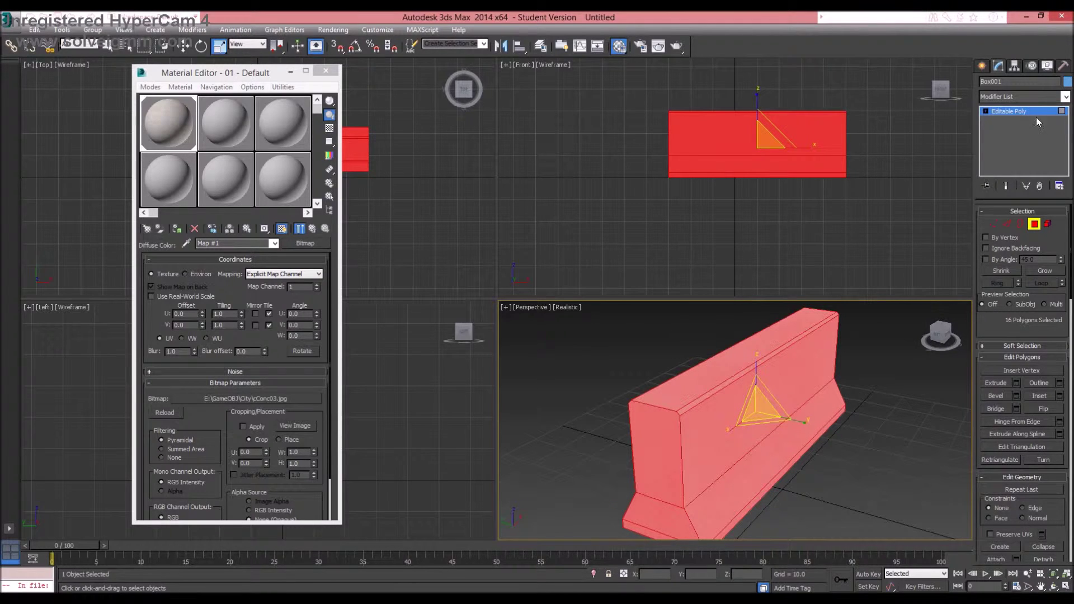
pyautogui.click(1068, 99)
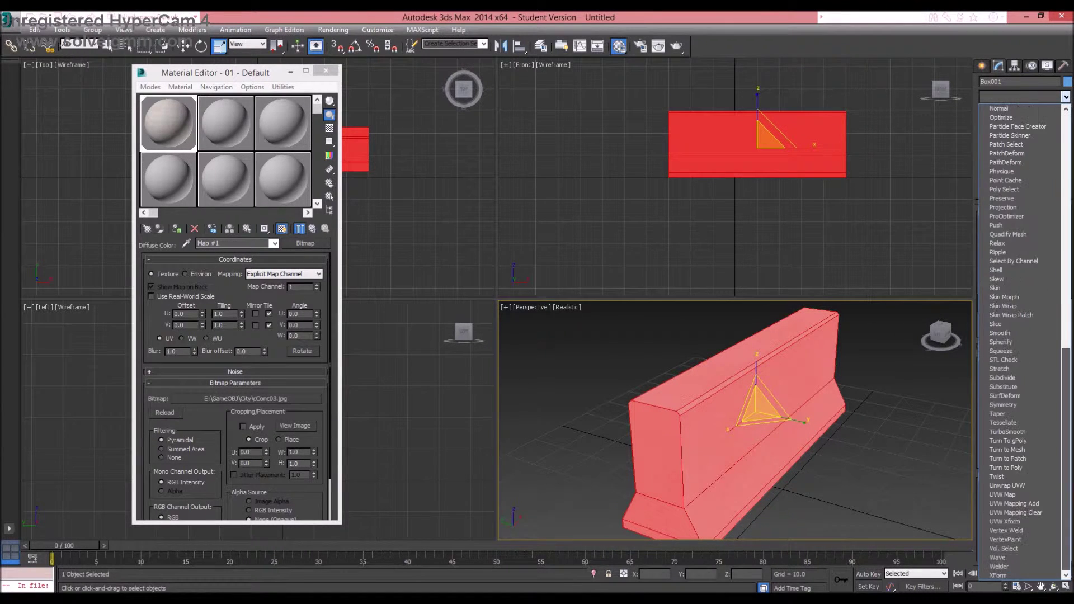
pyautogui.click(1016, 497)
pyautogui.click(1001, 274)
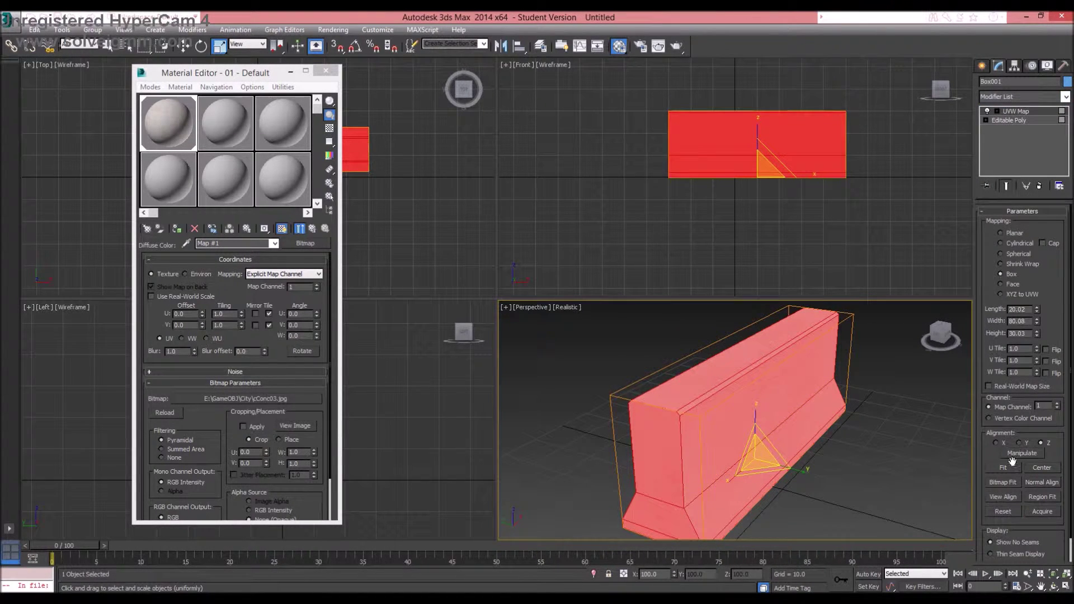
pyautogui.click(954, 498)
pyautogui.click(1053, 586)
pyautogui.moveTo(704, 408)
pyautogui.mouseDown()
pyautogui.moveTo(757, 406)
pyautogui.moveTo(612, 427)
pyautogui.moveTo(562, 402)
pyautogui.moveTo(726, 411)
pyautogui.moveTo(707, 408)
pyautogui.mouseUp()
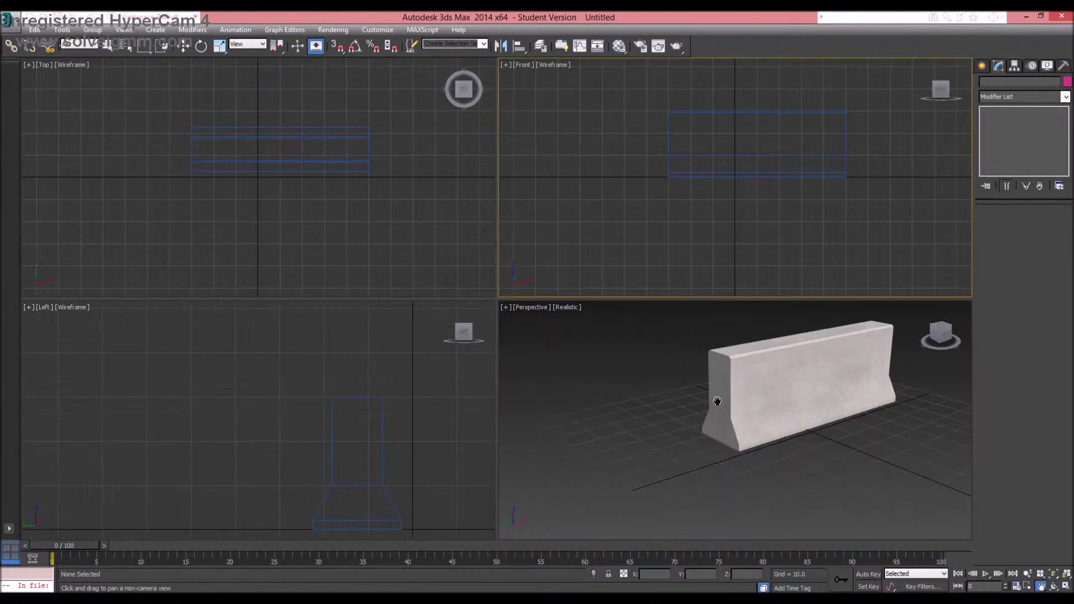
# Step: Clone the concrete barrier and move the clone about 80 units along negative X so it sits end to end with the original
pyautogui.moveTo(717, 403); pyautogui.dragTo(662, 441)
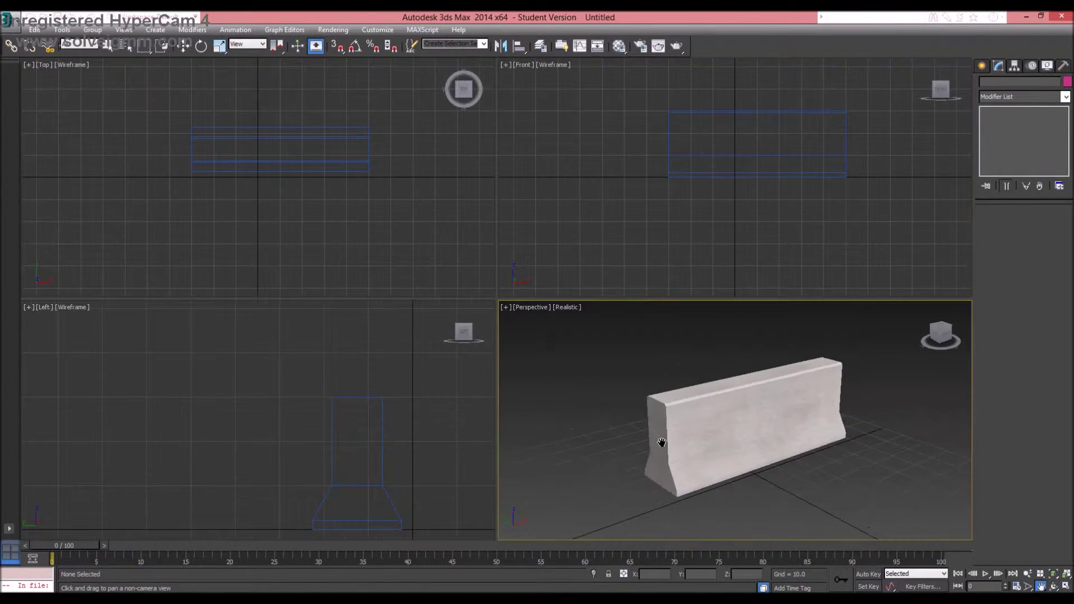
pyautogui.click(722, 423)
pyautogui.rightClick(799, 416)
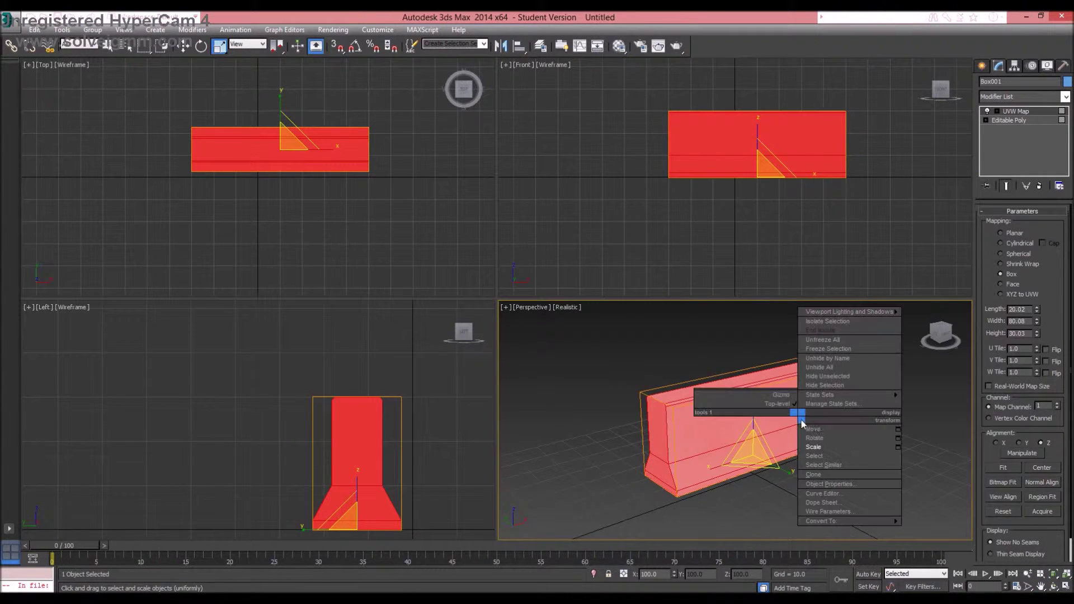
pyautogui.click(846, 478)
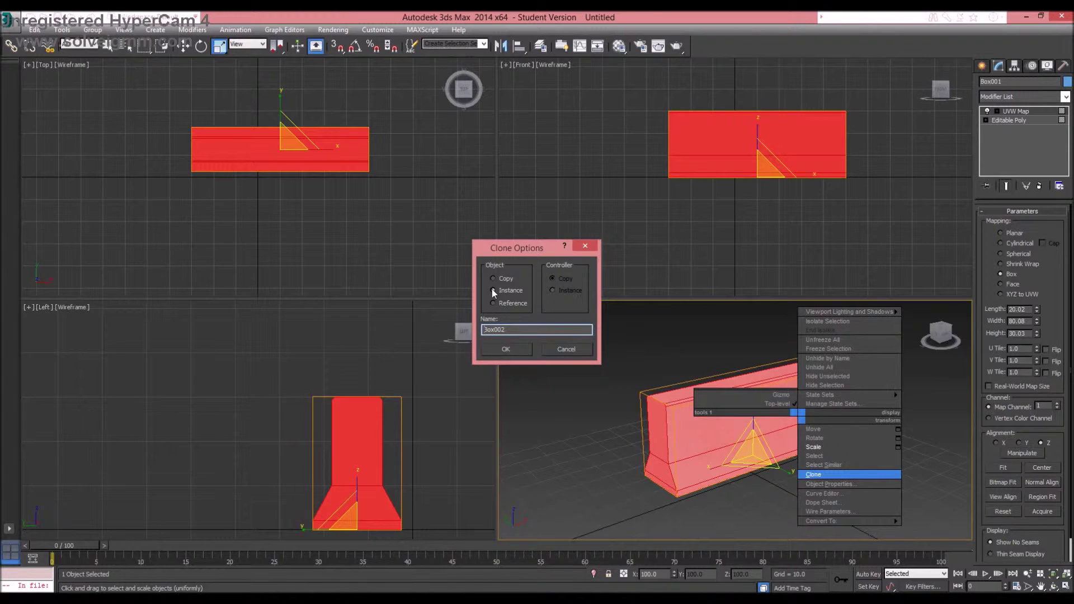
pyautogui.click(505, 349)
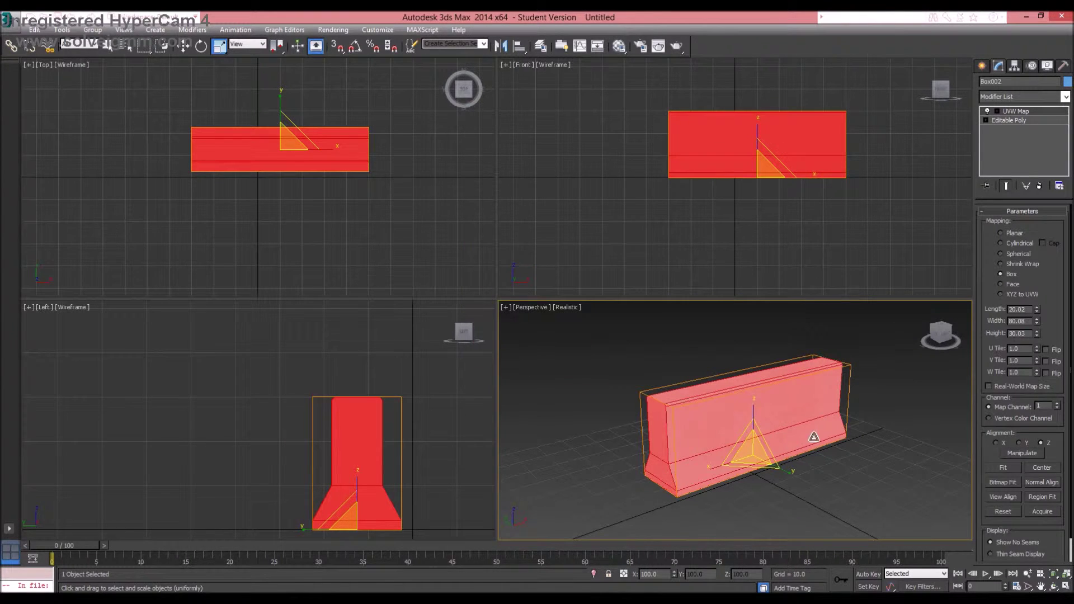
pyautogui.rightClick(840, 433)
pyautogui.click(854, 445)
pyautogui.click(855, 445)
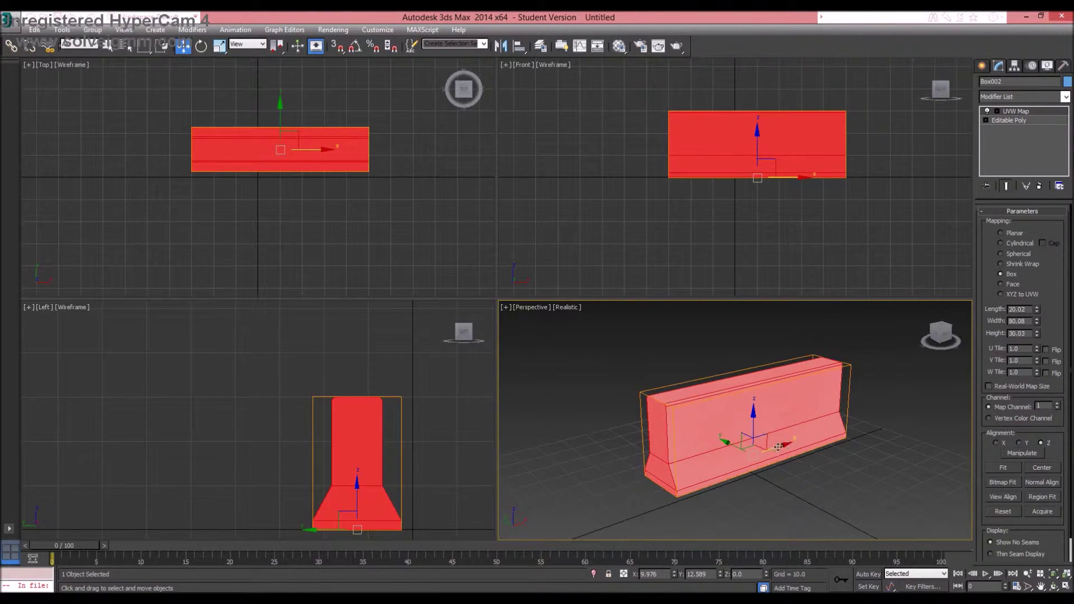
pyautogui.moveTo(761, 451)
pyautogui.mouseDown()
pyautogui.moveTo(544, 493)
pyautogui.moveTo(578, 483)
pyautogui.mouseUp()
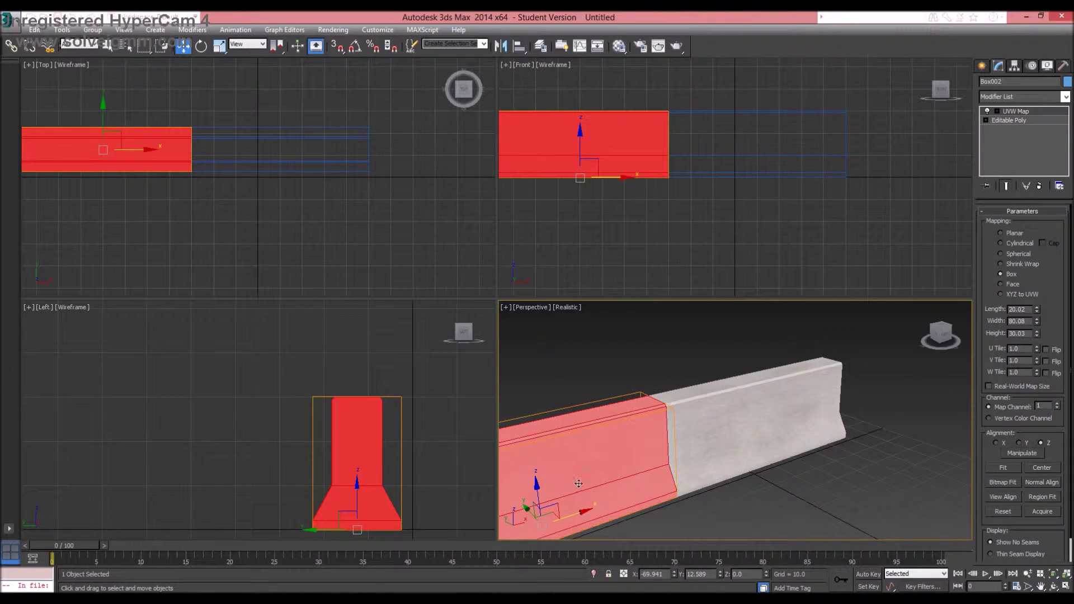
# Step: Convert the cloned barrier segment to an Editable Poly
pyautogui.click(1041, 586)
pyautogui.moveTo(667, 482); pyautogui.dragTo(753, 389)
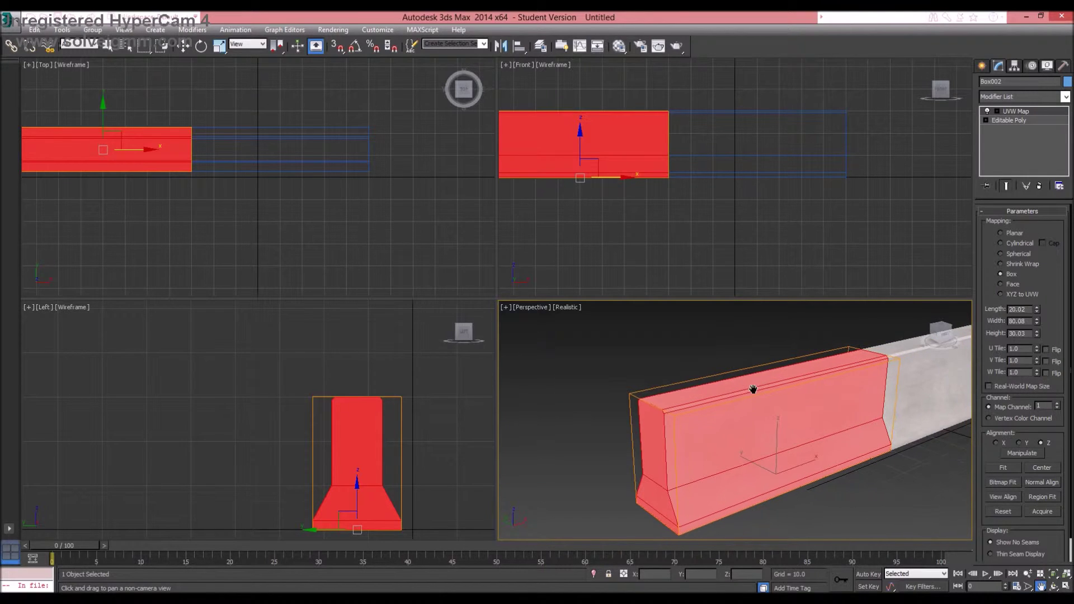
pyautogui.moveTo(575, 206); pyautogui.dragTo(642, 232)
pyautogui.press('w')
pyautogui.rightClick(609, 187)
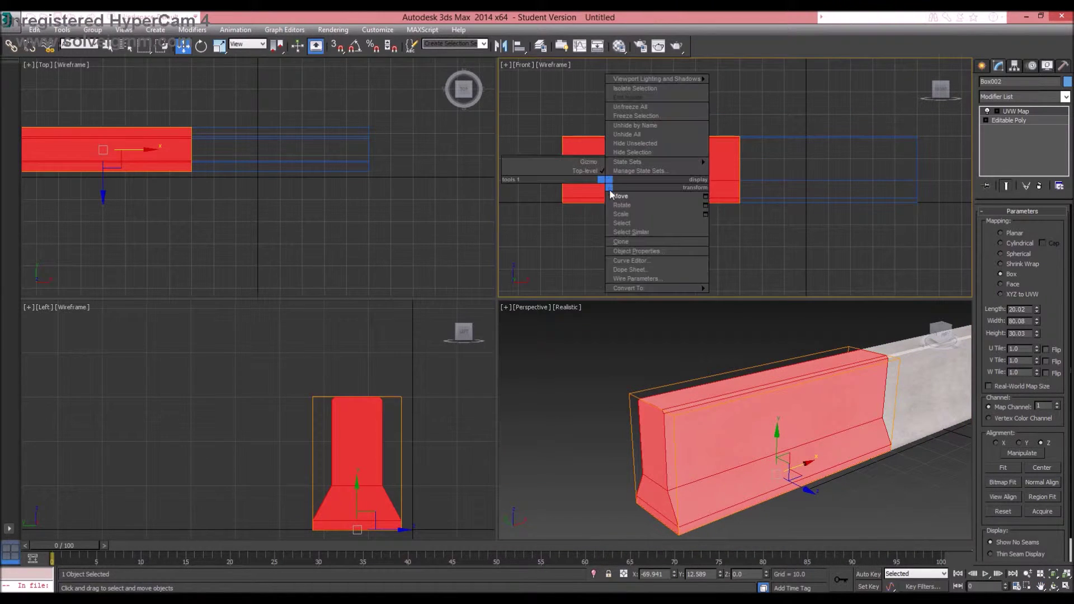
pyautogui.moveTo(669, 286)
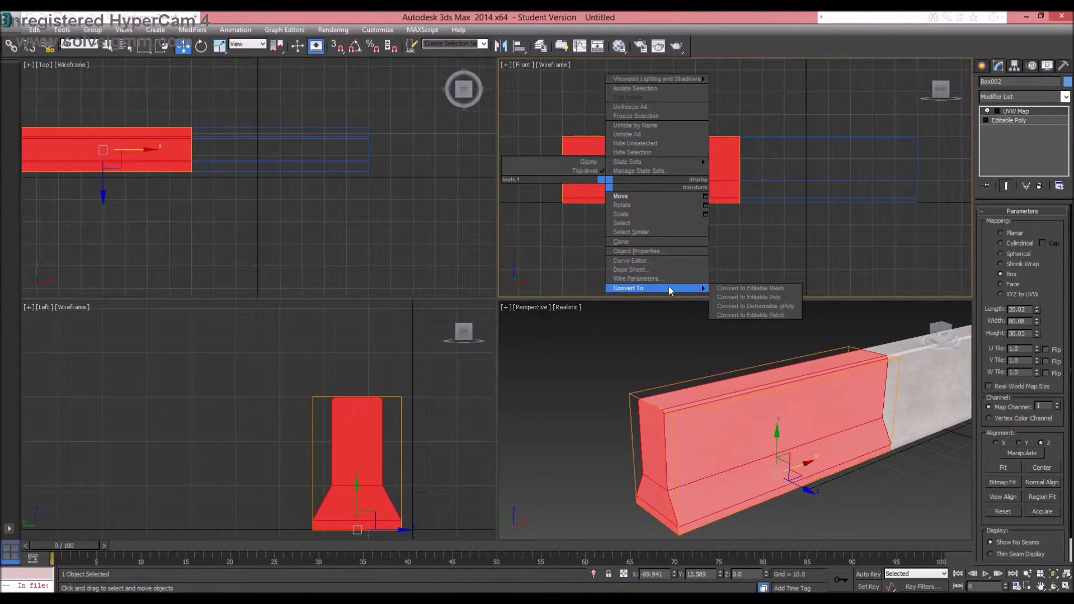
pyautogui.click(746, 298)
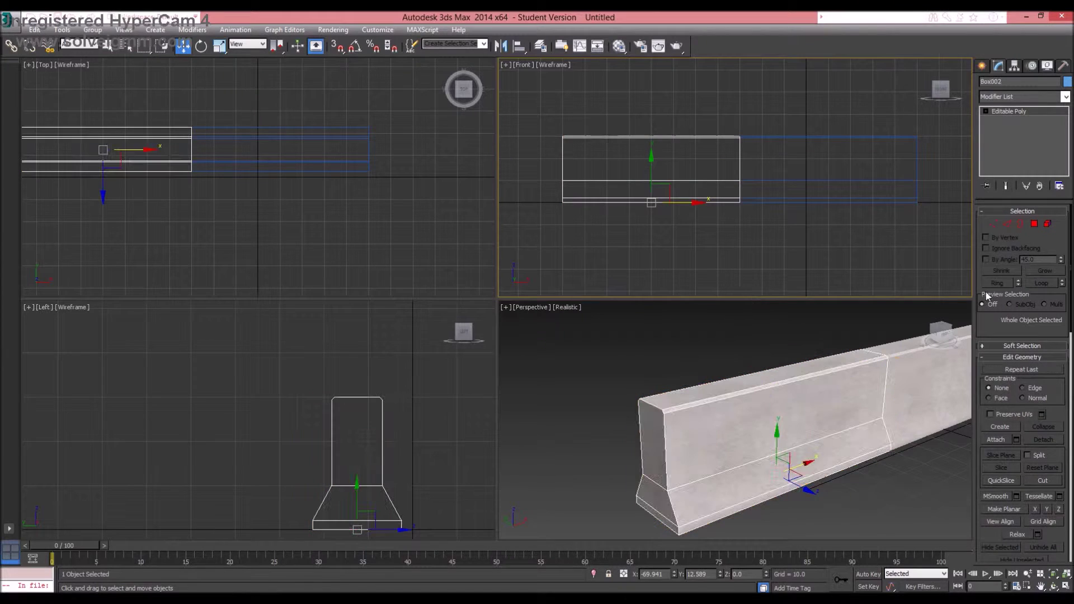
# Step: Select all vertices at the cloned segment's free end and move them inward along X to about half its length
pyautogui.click(994, 224)
pyautogui.moveTo(566, 162); pyautogui.dragTo(693, 194)
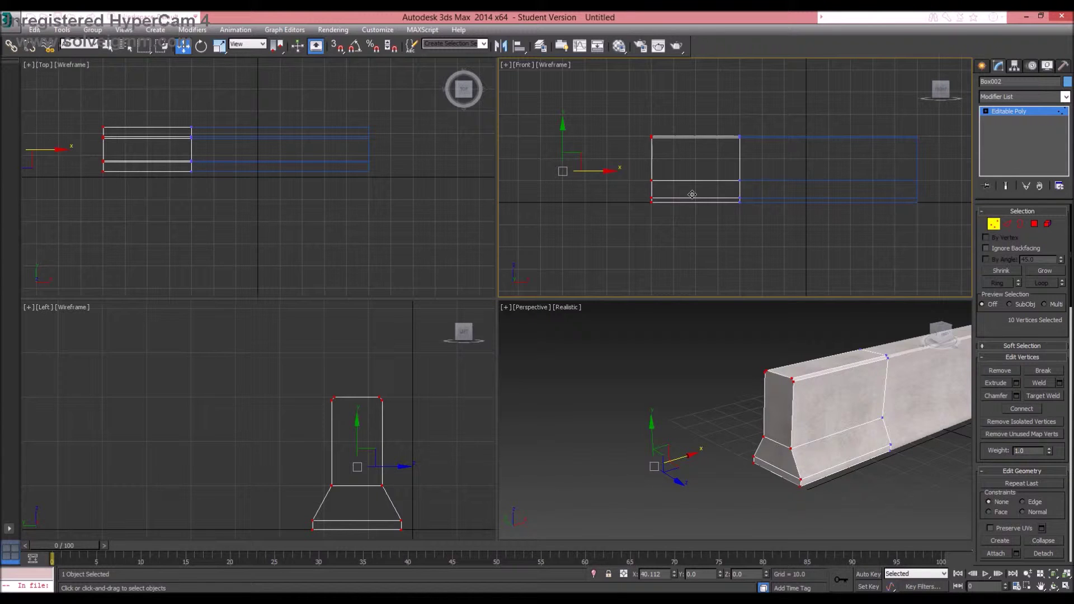
pyautogui.moveTo(692, 195); pyautogui.dragTo(691, 194)
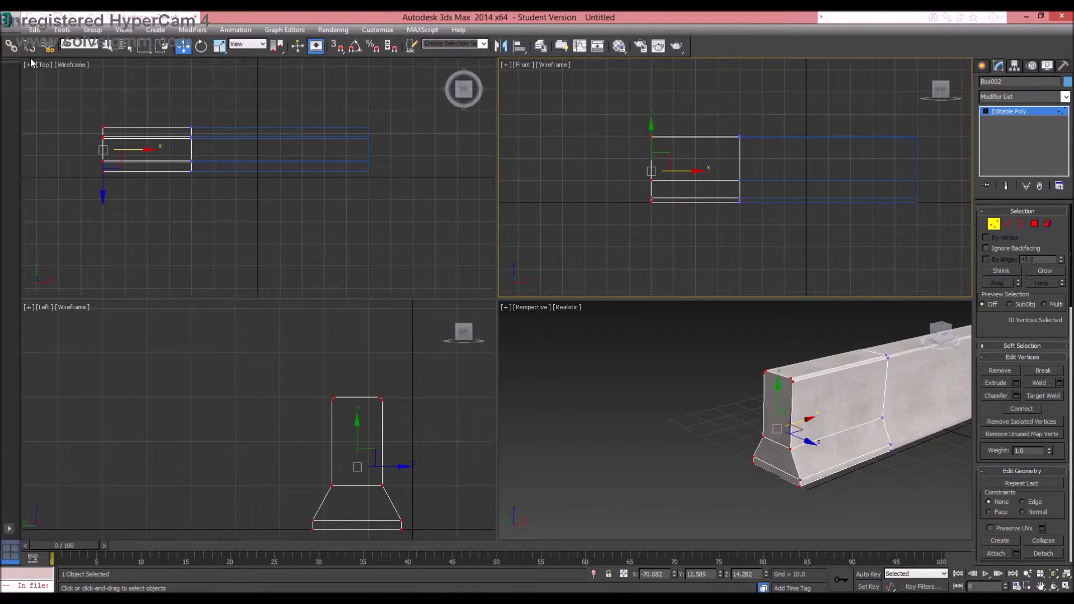
pyautogui.click(34, 29)
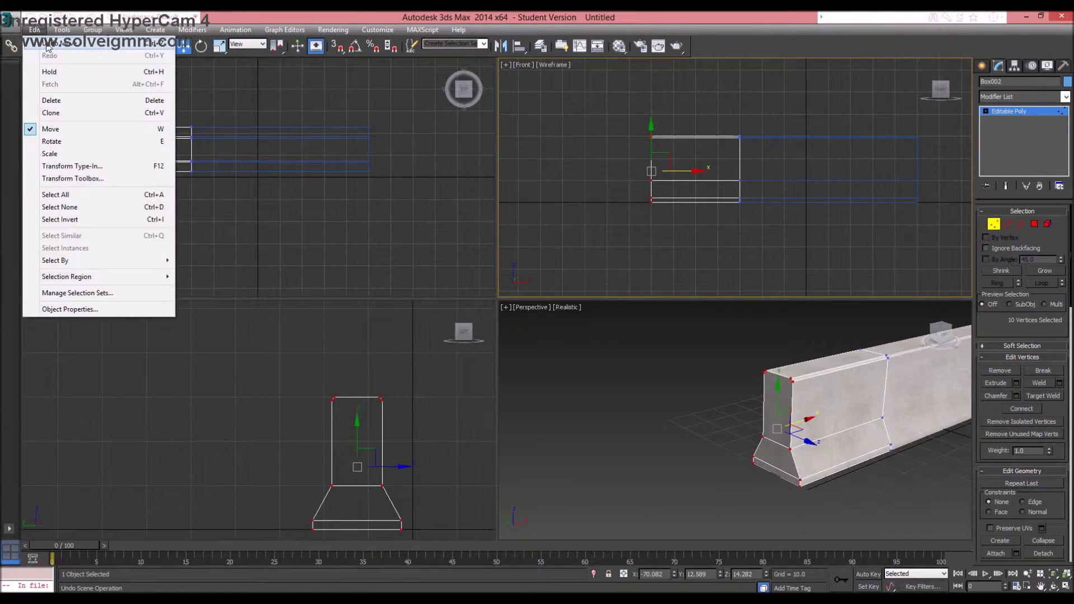
pyautogui.click(49, 47)
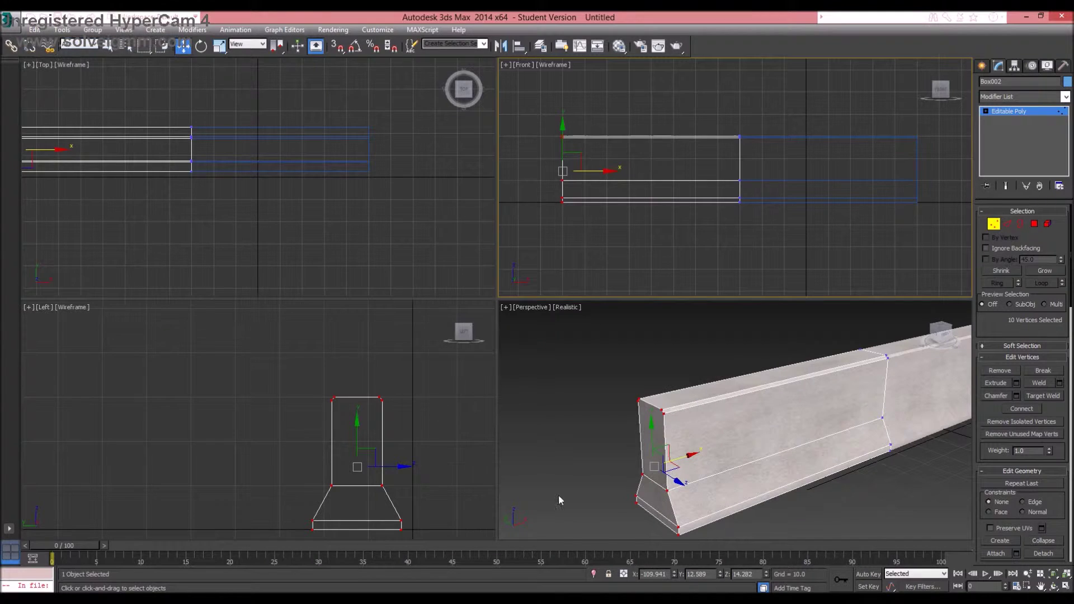
pyautogui.click(694, 456)
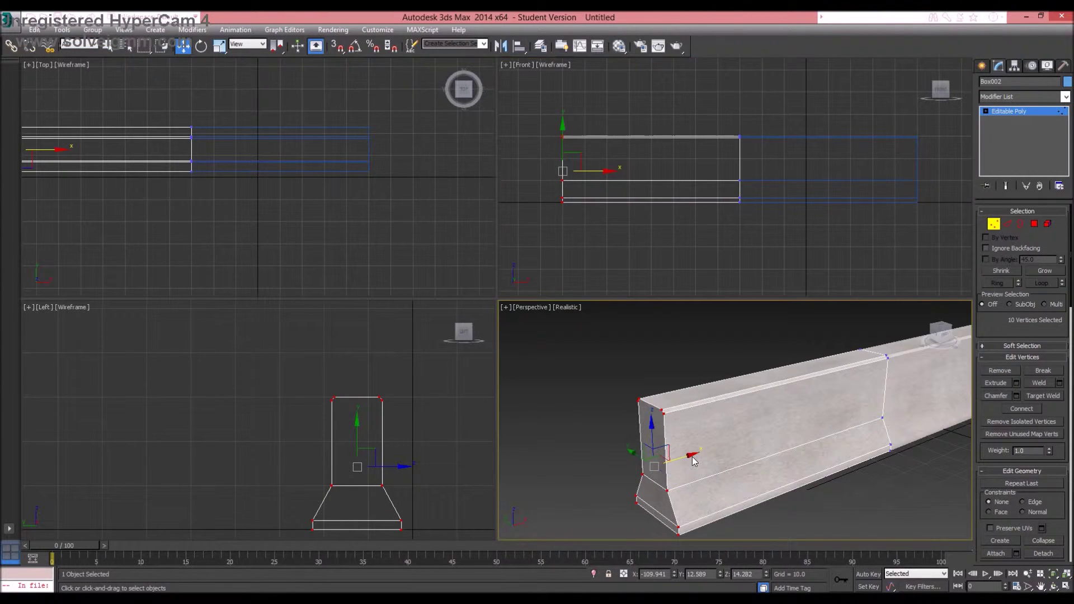
pyautogui.moveTo(692, 455); pyautogui.dragTo(814, 436)
pyautogui.click(814, 436)
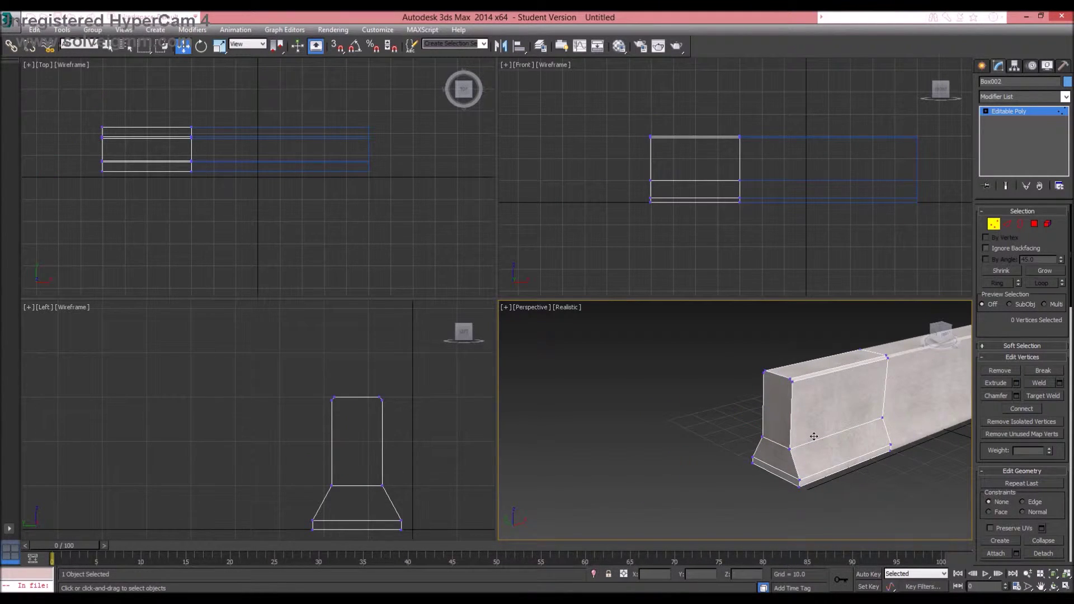
# Step: Select the four top vertices at the short segment's free end and lower them about 18 units to form a sloped top
pyautogui.click(1053, 587)
pyautogui.moveTo(702, 408)
pyautogui.mouseDown()
pyautogui.moveTo(721, 415)
pyautogui.moveTo(704, 412)
pyautogui.mouseUp()
pyautogui.press('w')
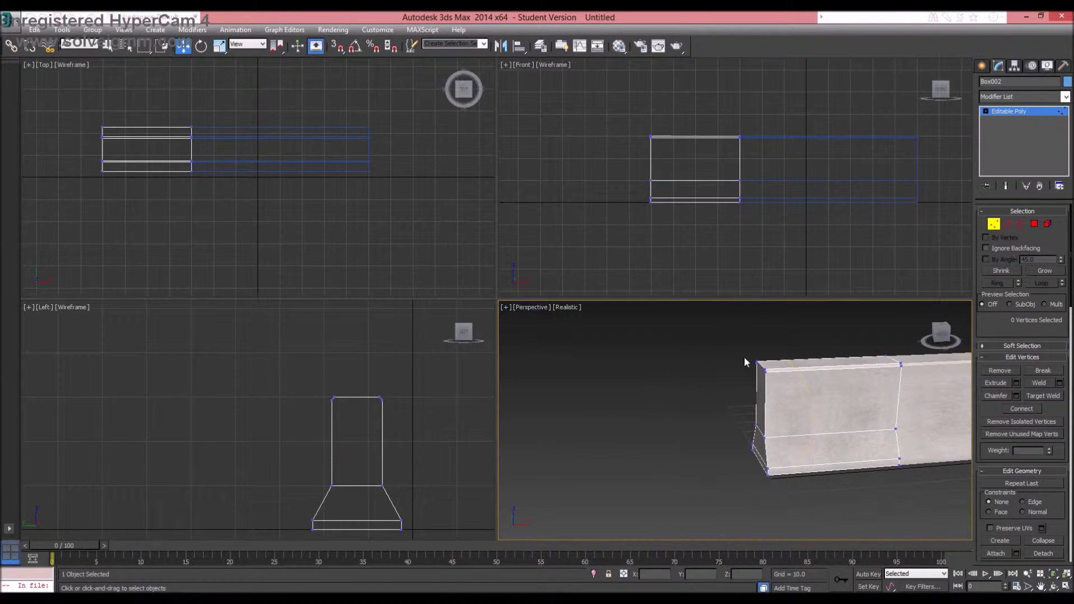
pyautogui.moveTo(721, 324); pyautogui.dragTo(784, 393)
pyautogui.moveTo(760, 333); pyautogui.dragTo(772, 385)
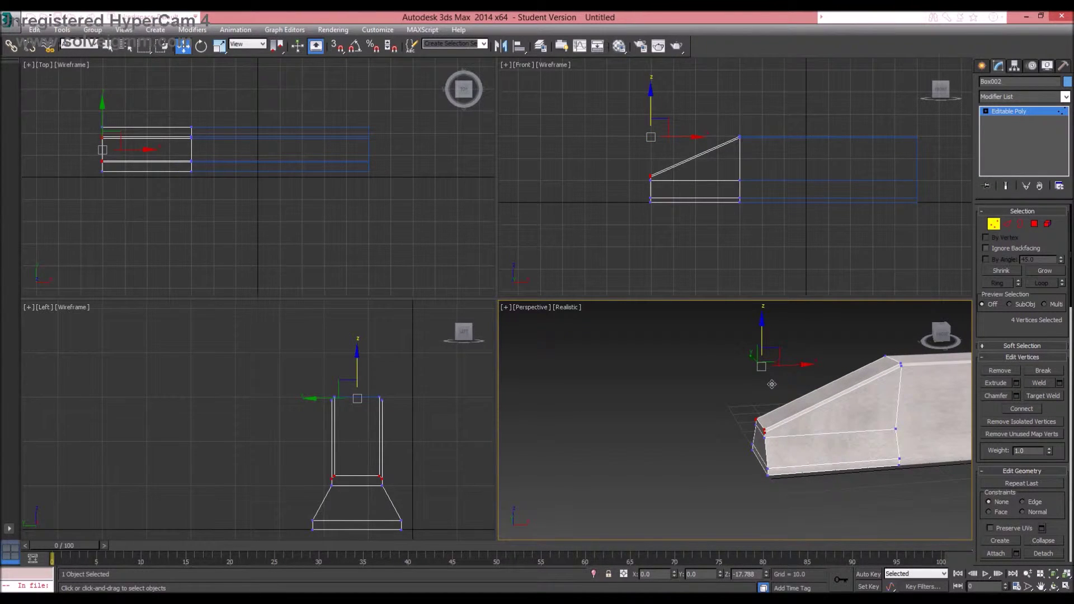
pyautogui.moveTo(773, 385); pyautogui.dragTo(773, 384)
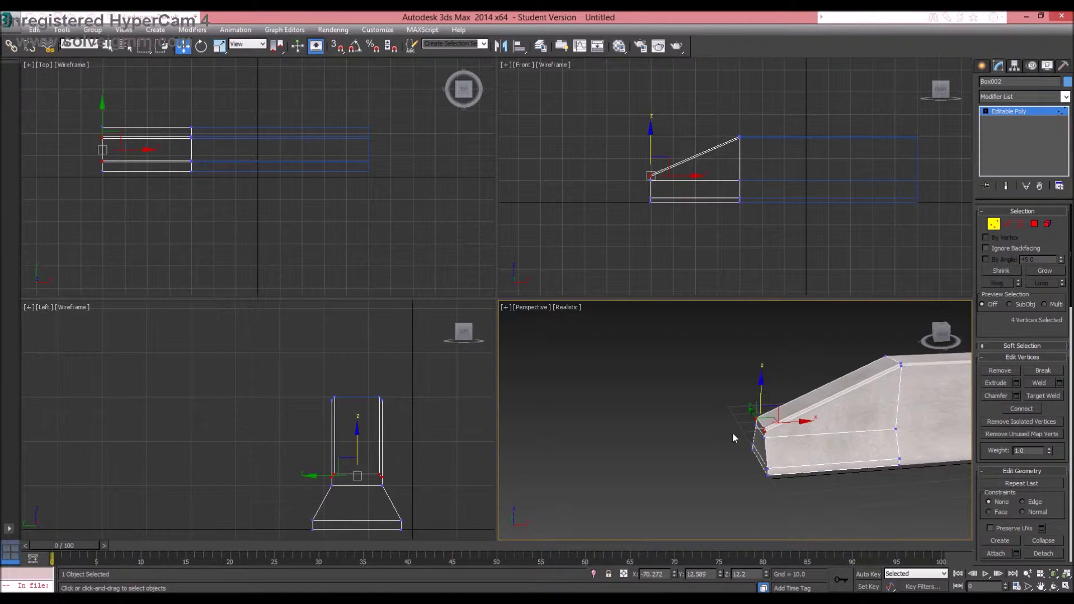
# Step: Select the six upper and middle vertices at the sloped segment's free end and lower them about 4.5 units
pyautogui.click(1055, 587)
pyautogui.moveTo(745, 457); pyautogui.dragTo(916, 432)
pyautogui.moveTo(803, 473); pyautogui.dragTo(795, 480, button='middle')
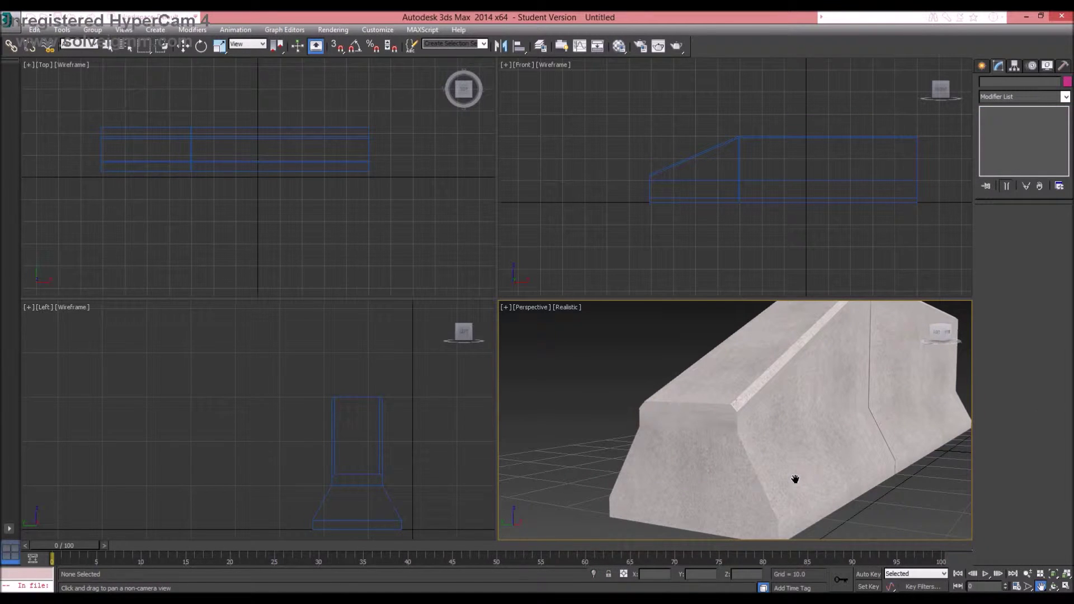
pyautogui.press('w')
pyautogui.click(721, 411)
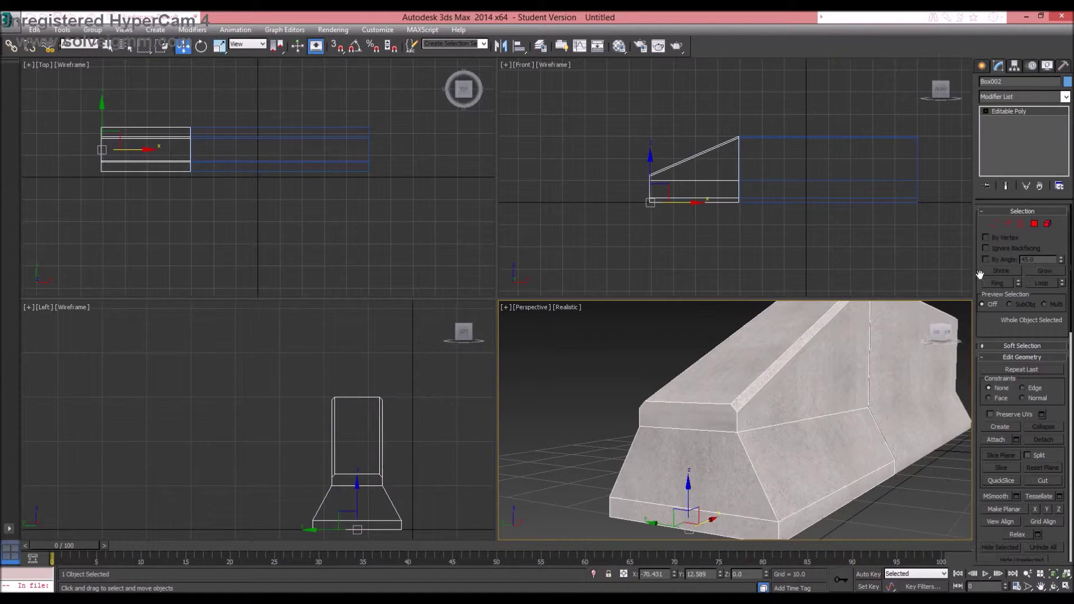
pyautogui.click(994, 223)
pyautogui.moveTo(616, 156); pyautogui.dragTo(656, 189)
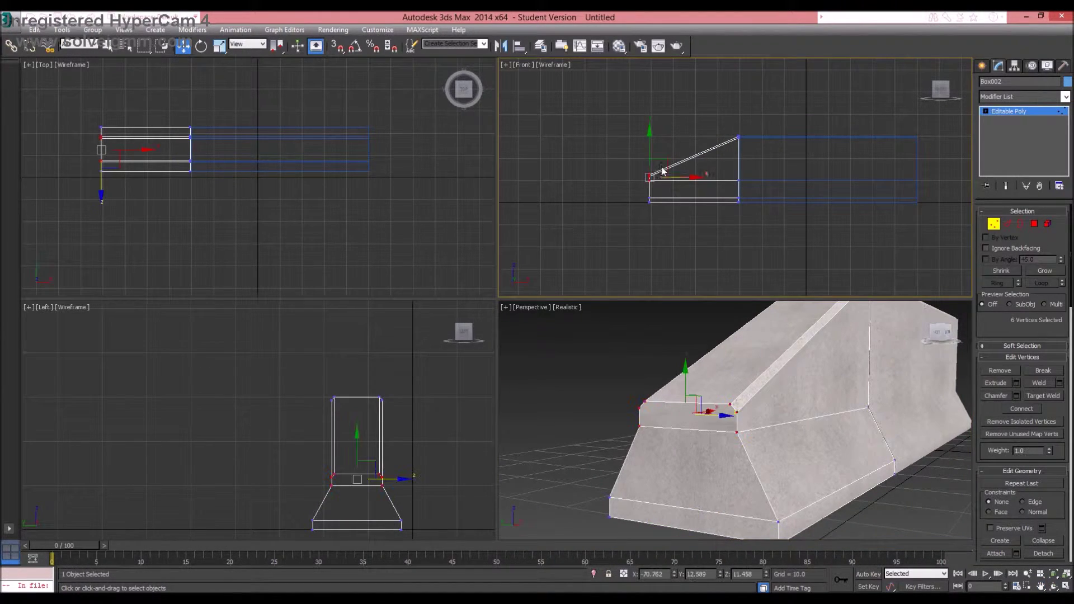
pyautogui.moveTo(651, 151); pyautogui.dragTo(651, 161)
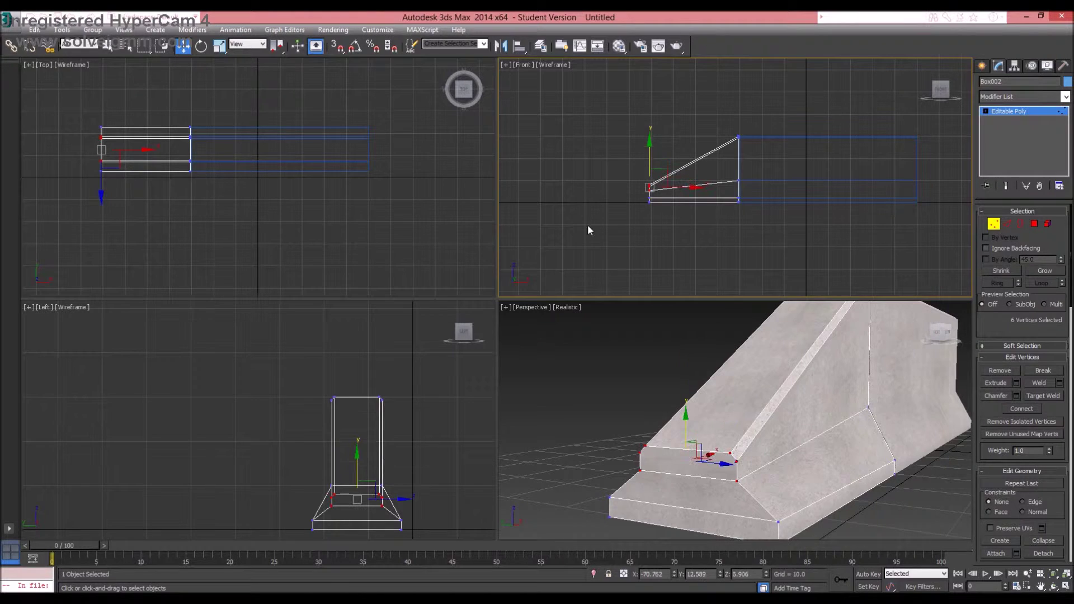
pyautogui.click(599, 385)
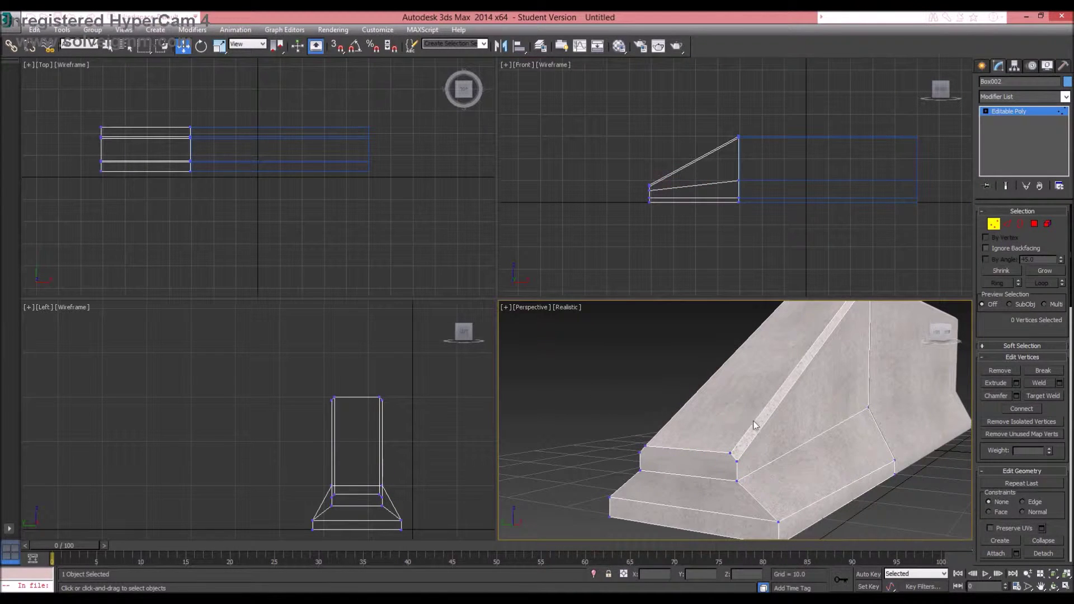
# Step: Clone the full-length barrier as a copy and move it about 80 units along positive X against the original's other end
pyautogui.click(1054, 586)
pyautogui.moveTo(735, 408); pyautogui.dragTo(703, 412)
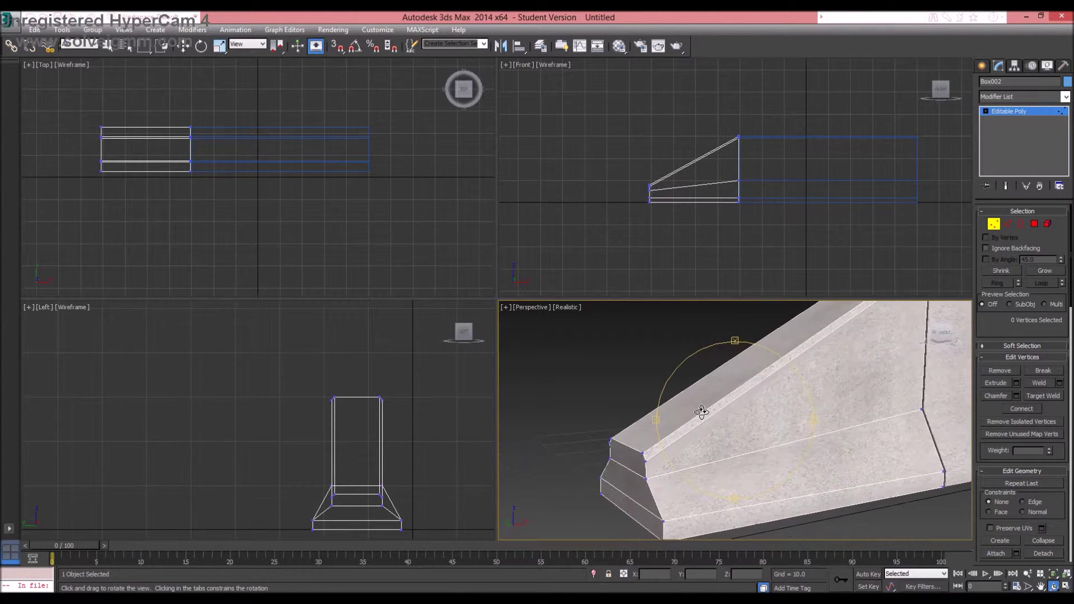
pyautogui.scroll(-5, 704, 412)
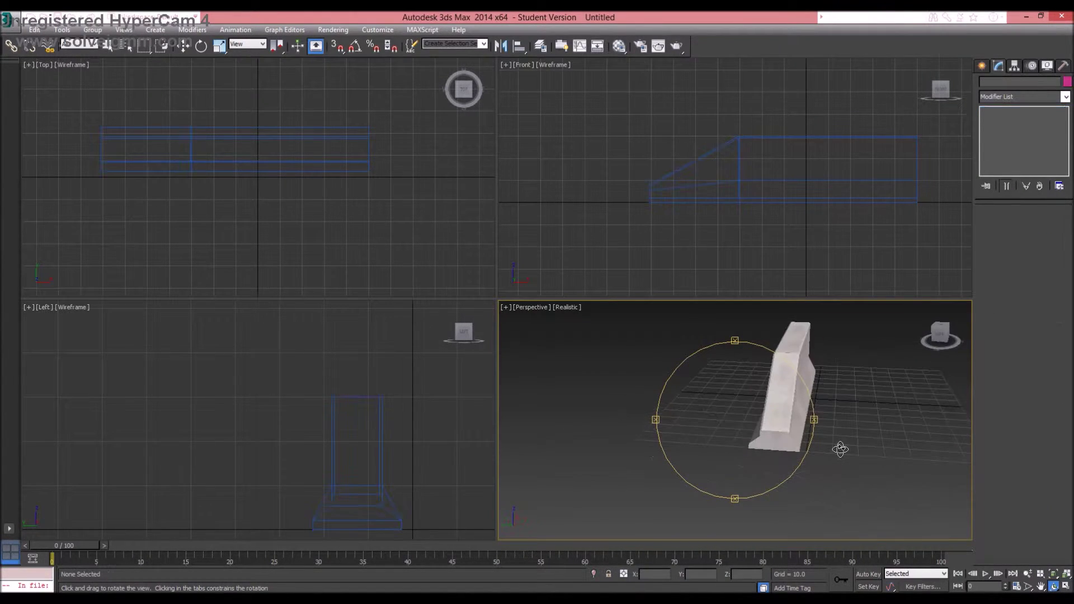
pyautogui.moveTo(841, 450); pyautogui.dragTo(758, 461)
pyautogui.press('q')
pyautogui.click(791, 388)
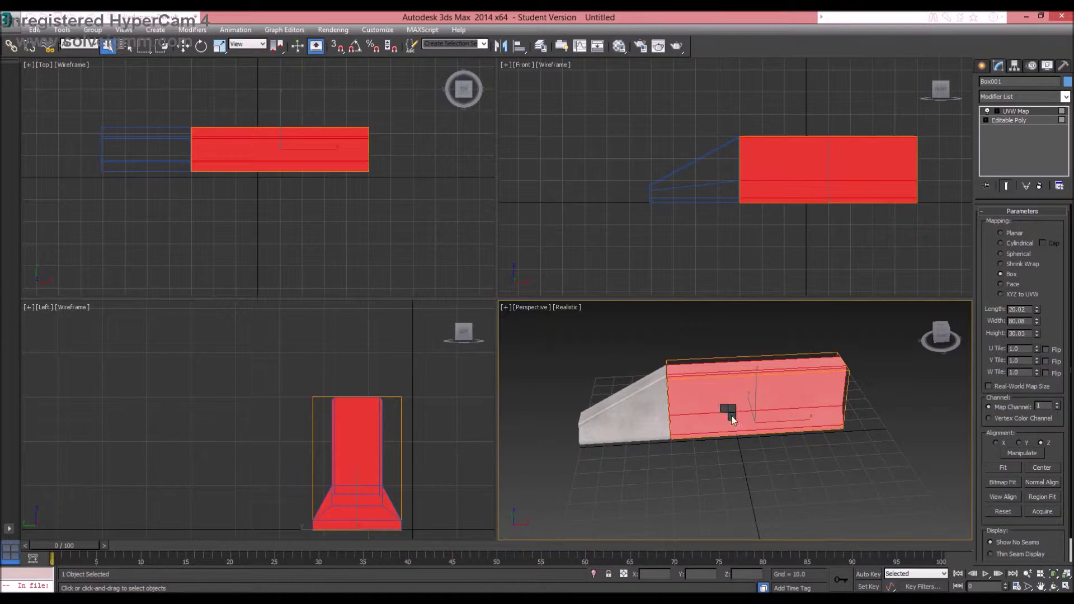
pyautogui.rightClick(730, 415)
pyautogui.click(778, 468)
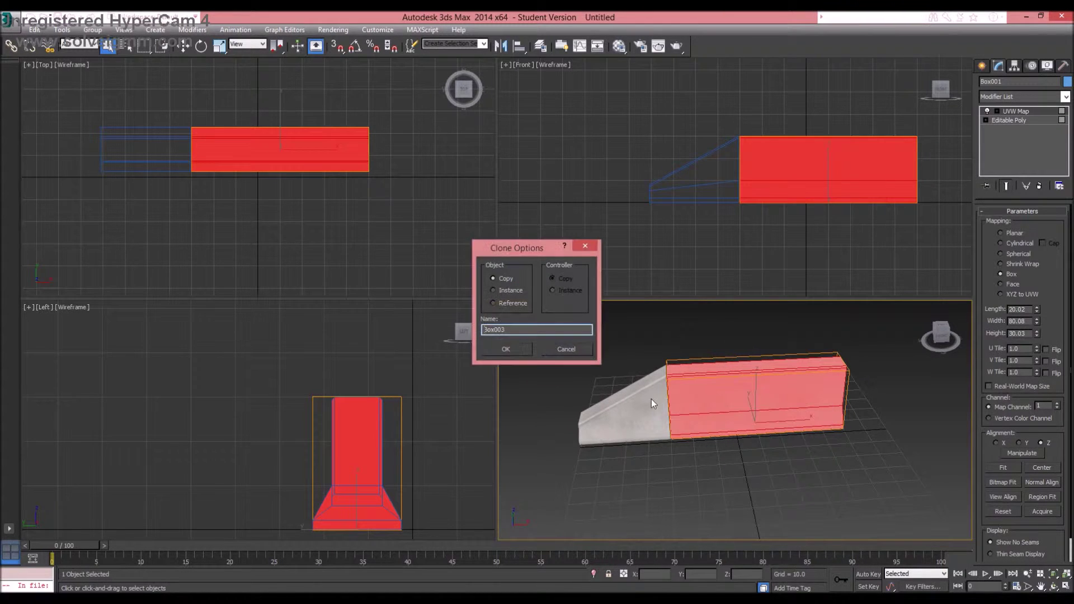
pyautogui.click(506, 349)
pyautogui.rightClick(680, 432)
pyautogui.click(706, 446)
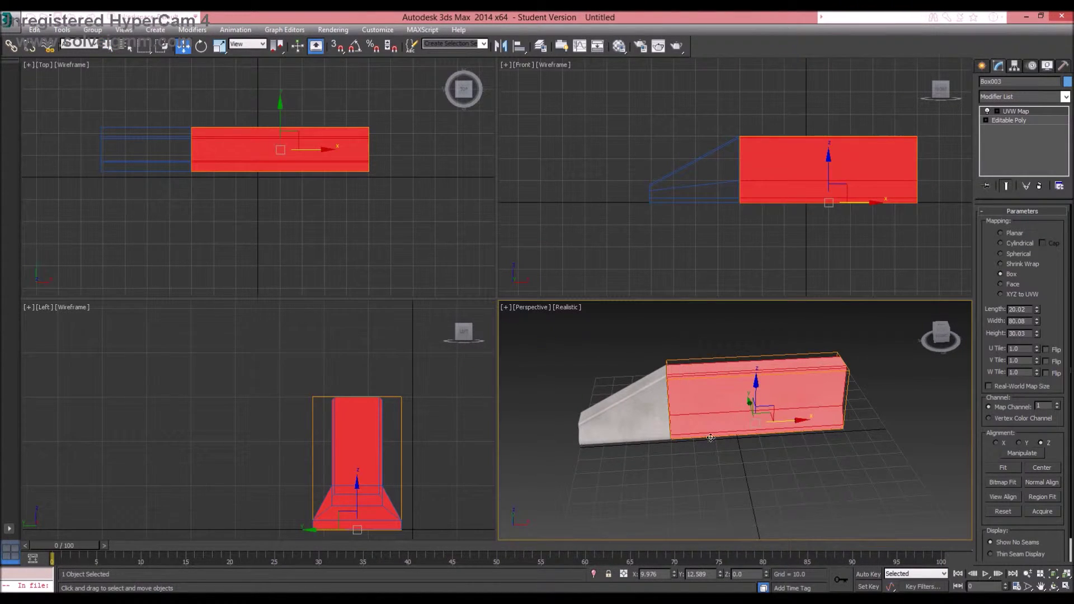
pyautogui.moveTo(804, 421); pyautogui.dragTo(962, 423)
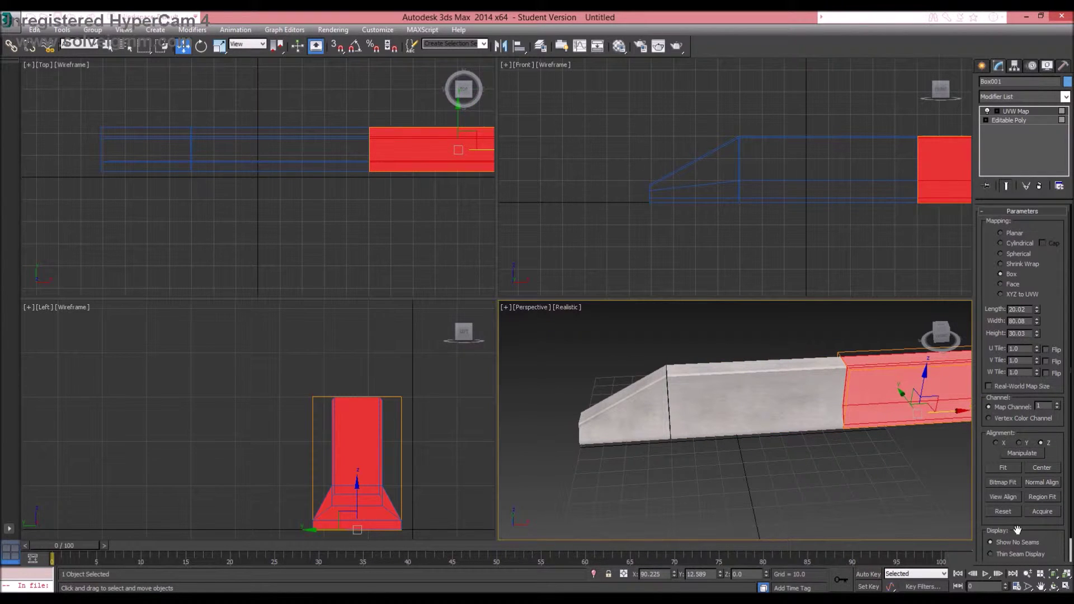
# Step: Deselect the new segment and inspect the three-piece barrier row and its seams from several angles
pyautogui.click(1041, 586)
pyautogui.moveTo(875, 405); pyautogui.dragTo(756, 472)
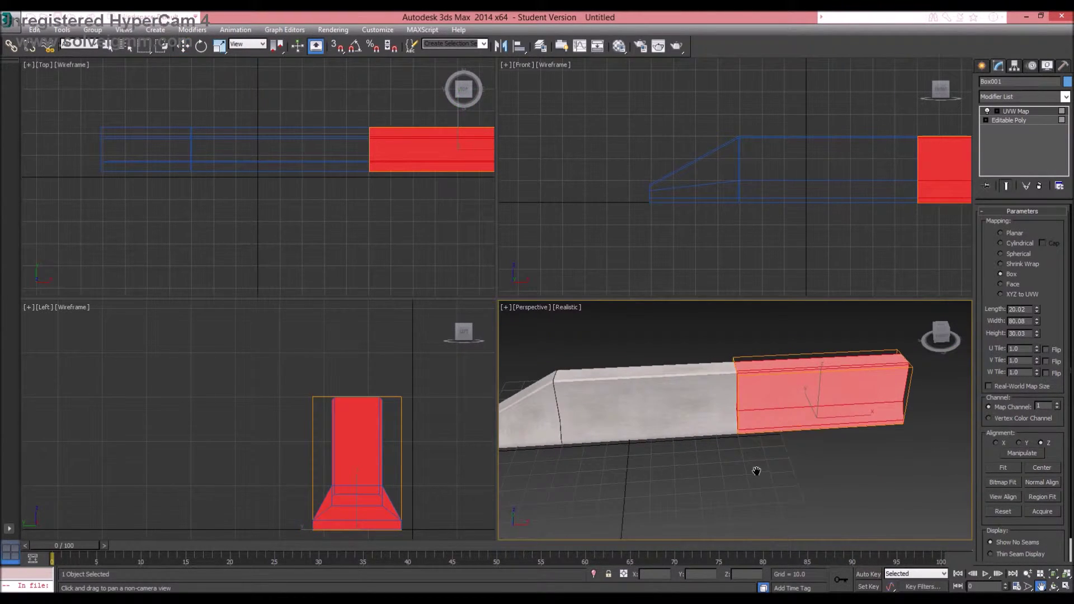
pyautogui.scroll(-2, 757, 472)
pyautogui.rightClick(761, 477)
pyautogui.click(761, 477)
pyautogui.click(1054, 586)
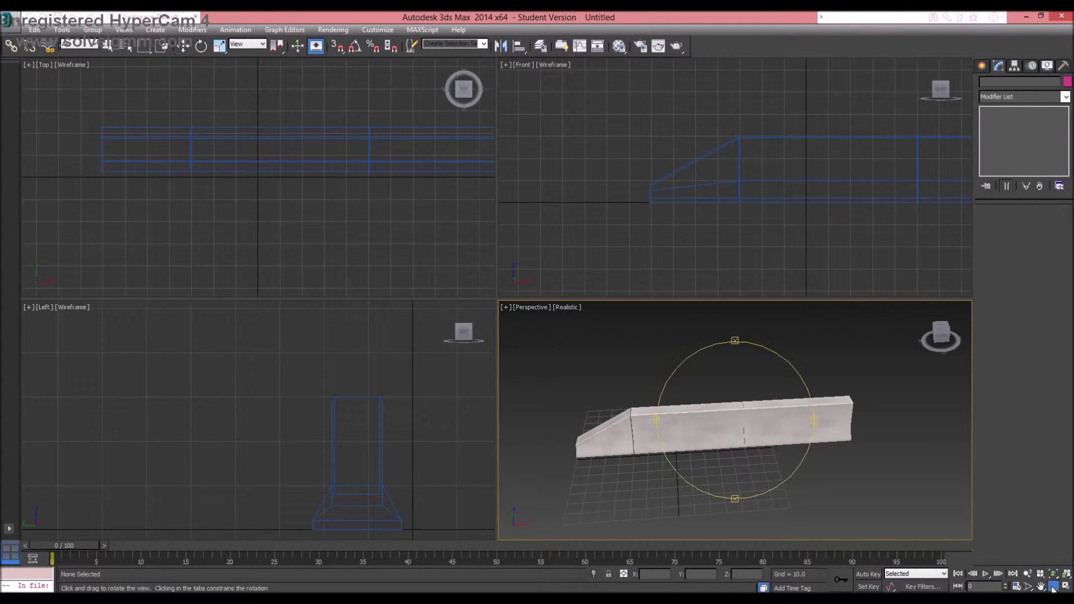
pyautogui.moveTo(725, 460); pyautogui.dragTo(698, 434)
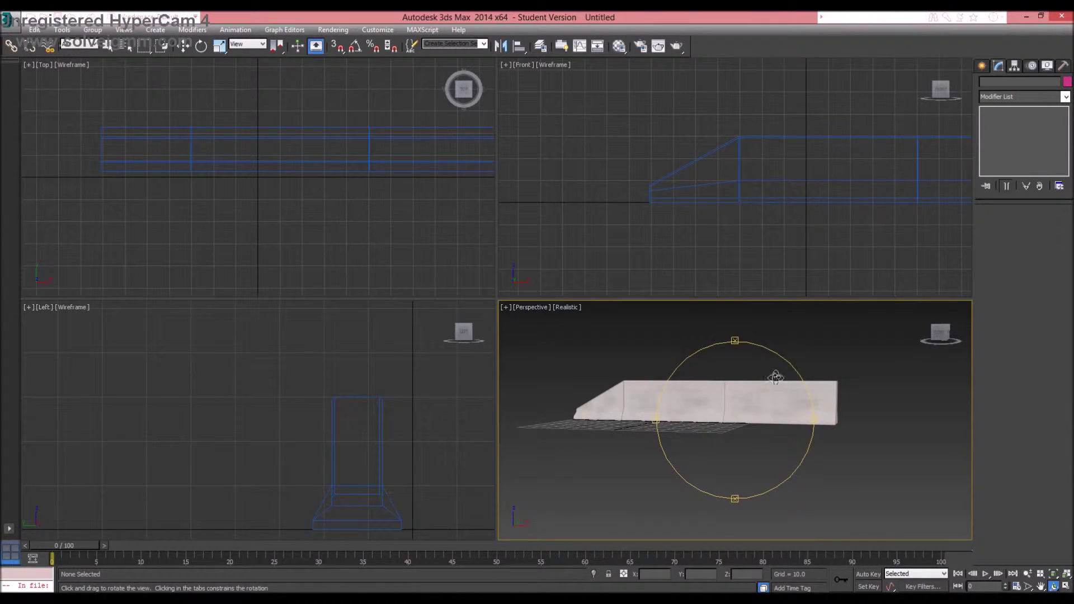
pyautogui.moveTo(750, 419); pyautogui.dragTo(727, 414)
pyautogui.scroll(4, 729, 413)
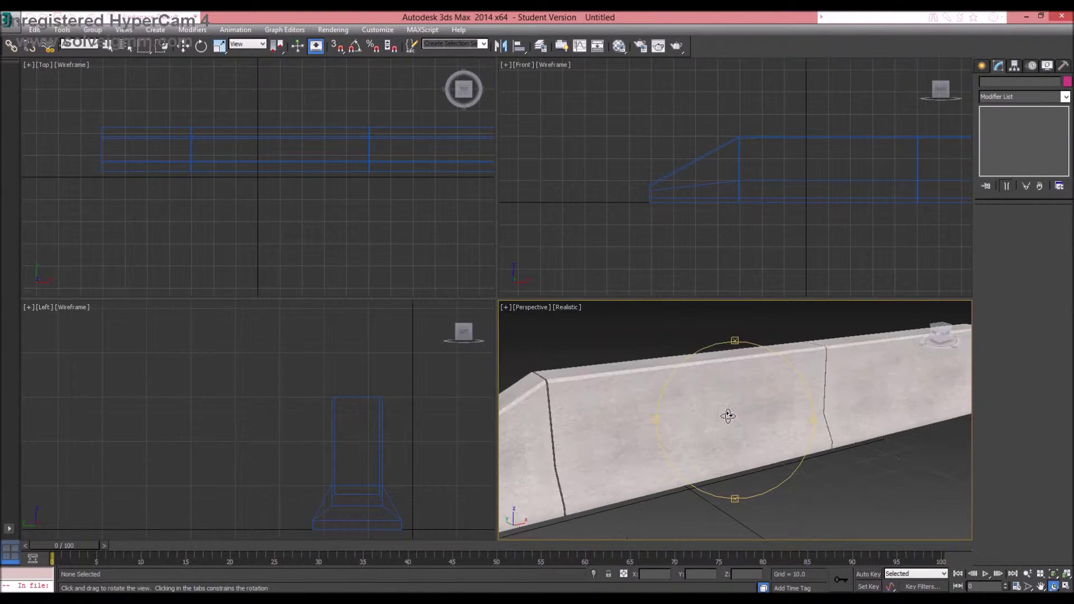
pyautogui.click(1041, 586)
pyautogui.moveTo(725, 256); pyautogui.dragTo(605, 289)
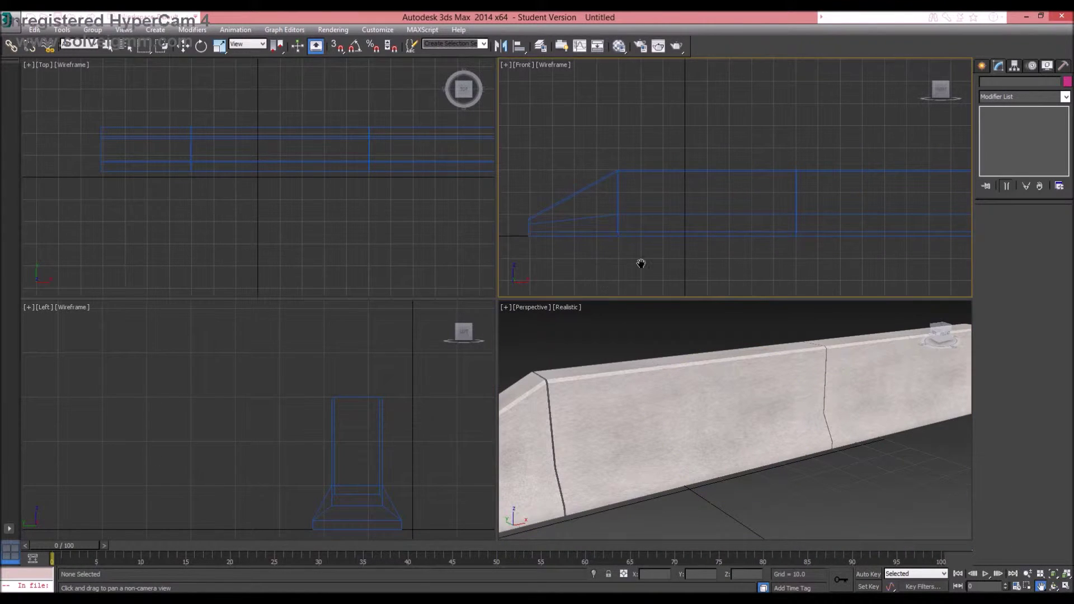
# Step: Create a box in the Front view below the full-length barrier, about 6.6 long, 56.7 wide and 32.4 high
pyautogui.rightClick(643, 259)
pyautogui.click(1054, 586)
pyautogui.click(763, 423)
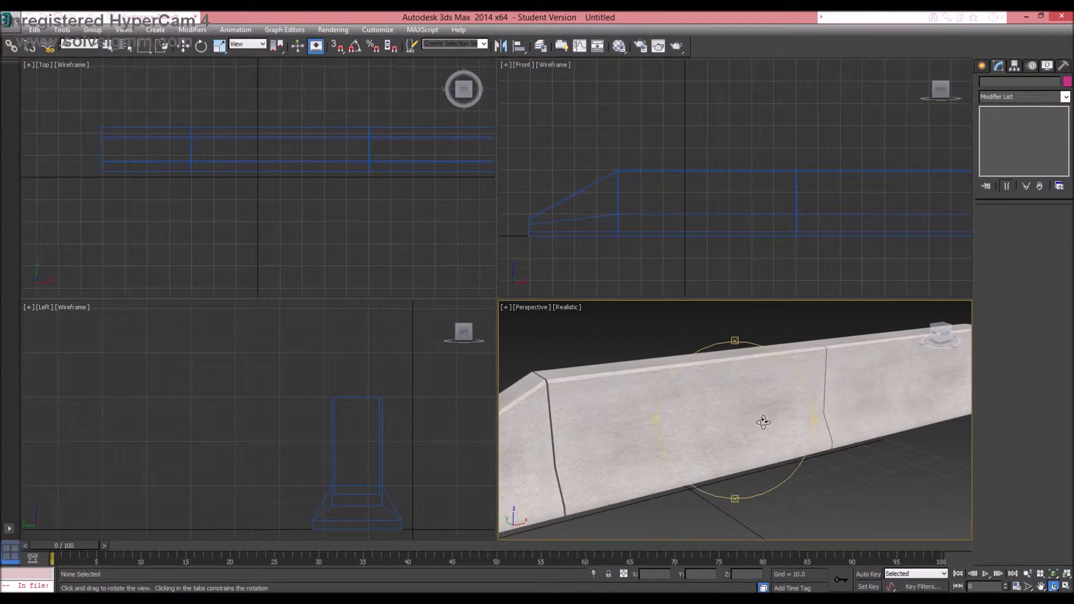
pyautogui.moveTo(763, 423); pyautogui.dragTo(739, 413)
pyautogui.click(1041, 586)
pyautogui.click(693, 230)
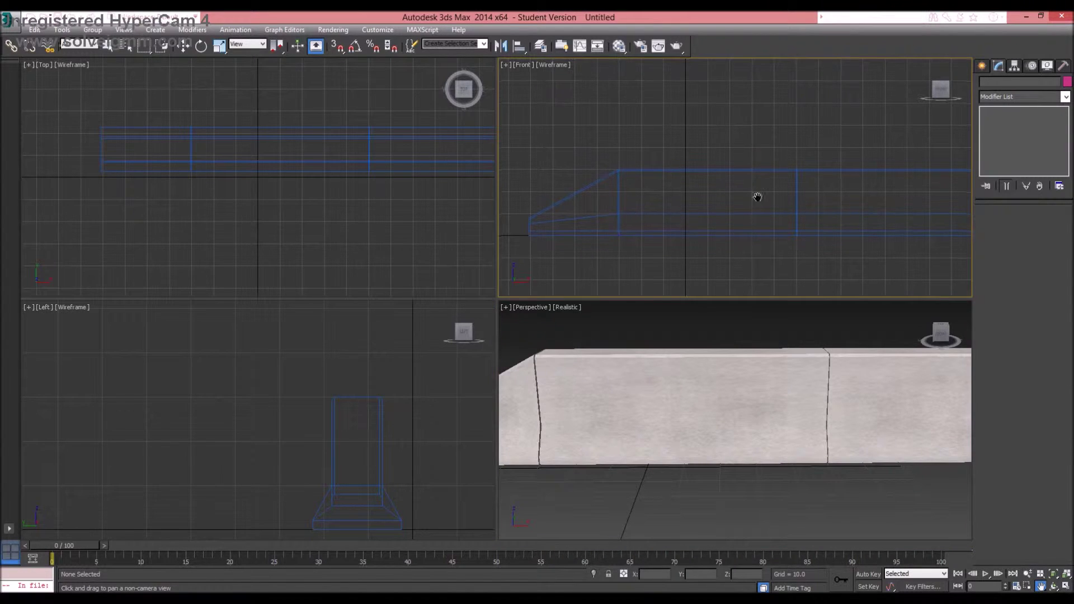
pyautogui.click(982, 66)
pyautogui.click(993, 136)
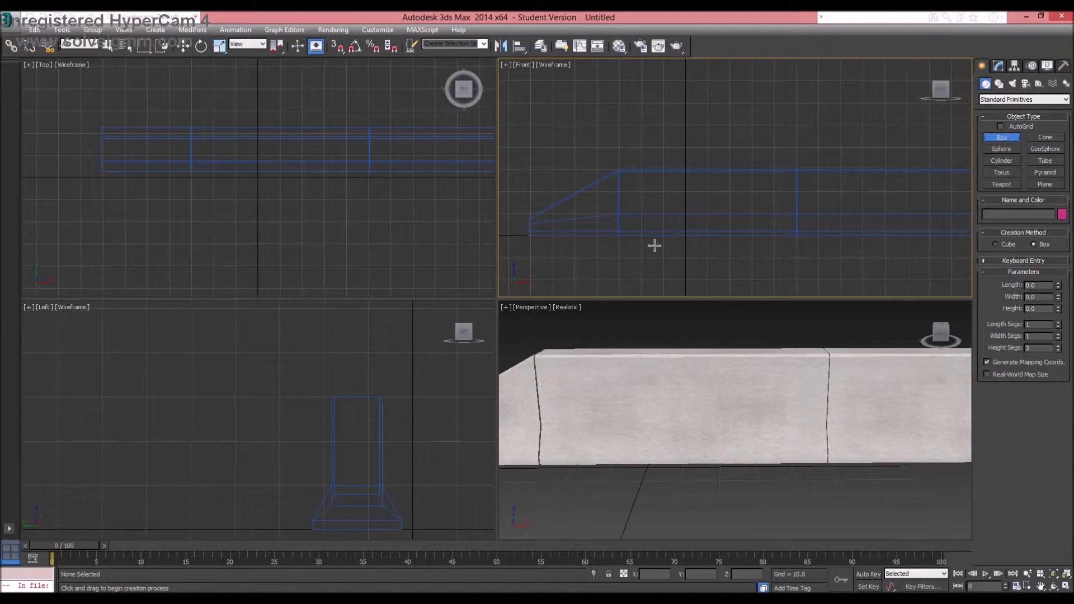
pyautogui.moveTo(649, 246); pyautogui.dragTo(776, 257)
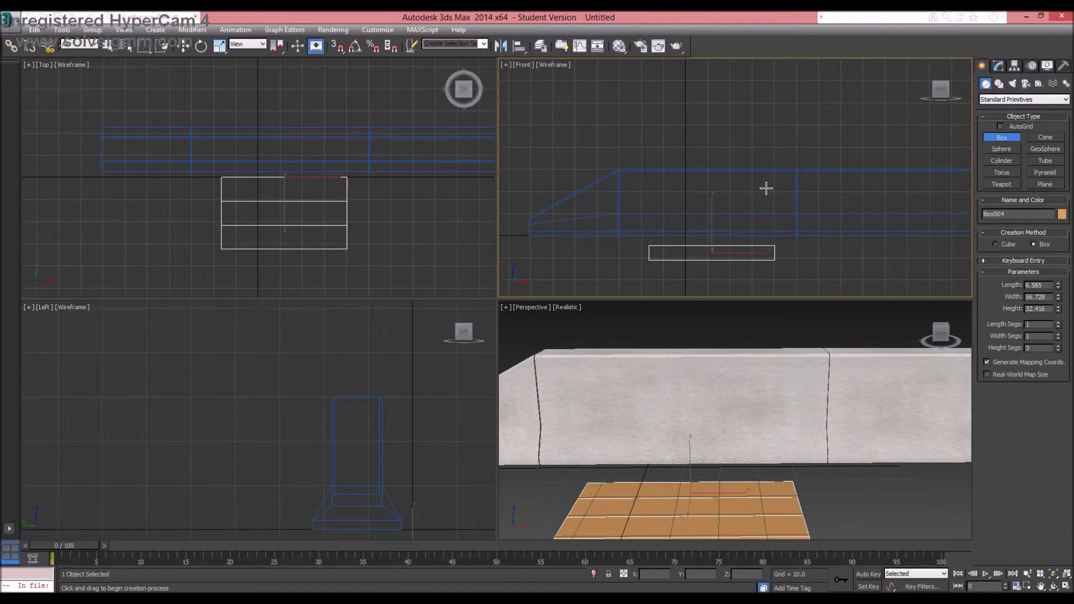
pyautogui.click(774, 216)
# Step: Set the new box's height segments to 1 and its width segments to 3
pyautogui.write('1')
pyautogui.press('Return')
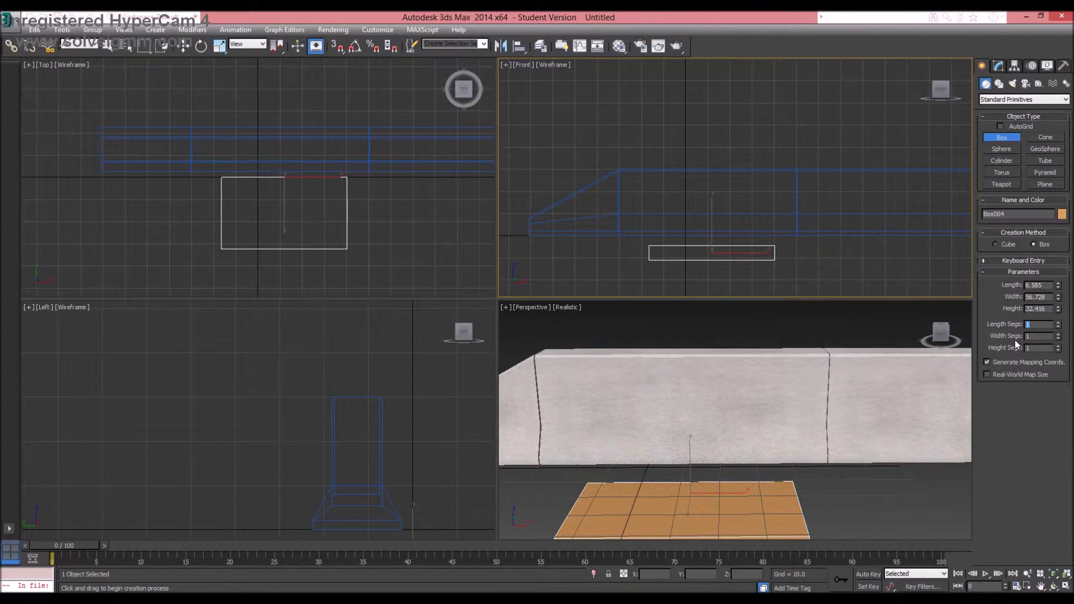
pyautogui.press('Tab')
pyautogui.write('3')
pyautogui.press('Tab')
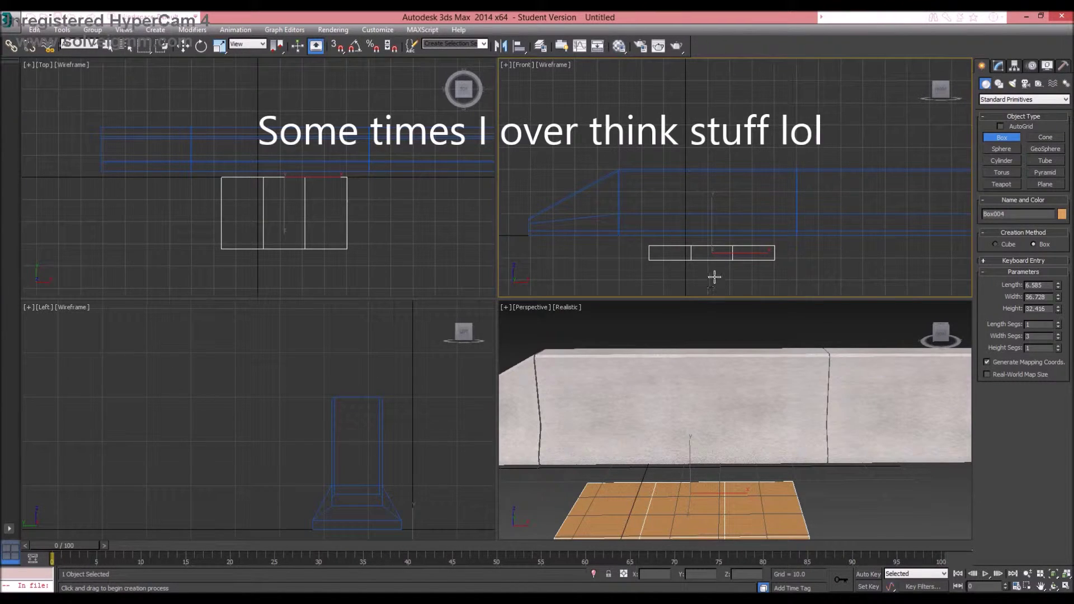
# Step: Raise the box about 5.5 units to meet the barrier's base and convert it to an Editable Poly
pyautogui.press('w')
pyautogui.moveTo(712, 226); pyautogui.dragTo(714, 214)
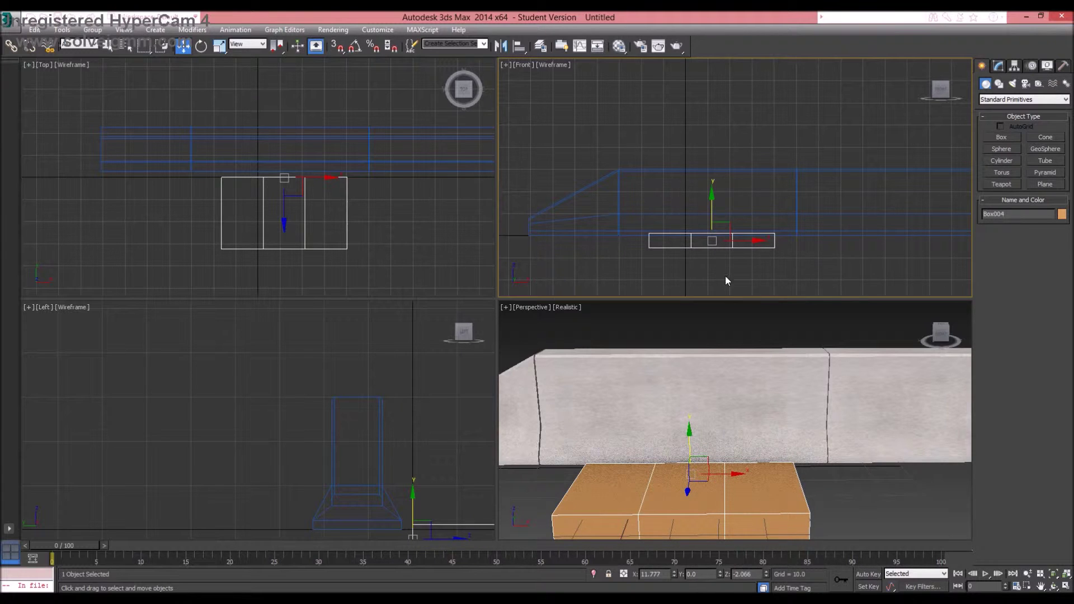
pyautogui.rightClick(687, 279)
pyautogui.moveTo(769, 384)
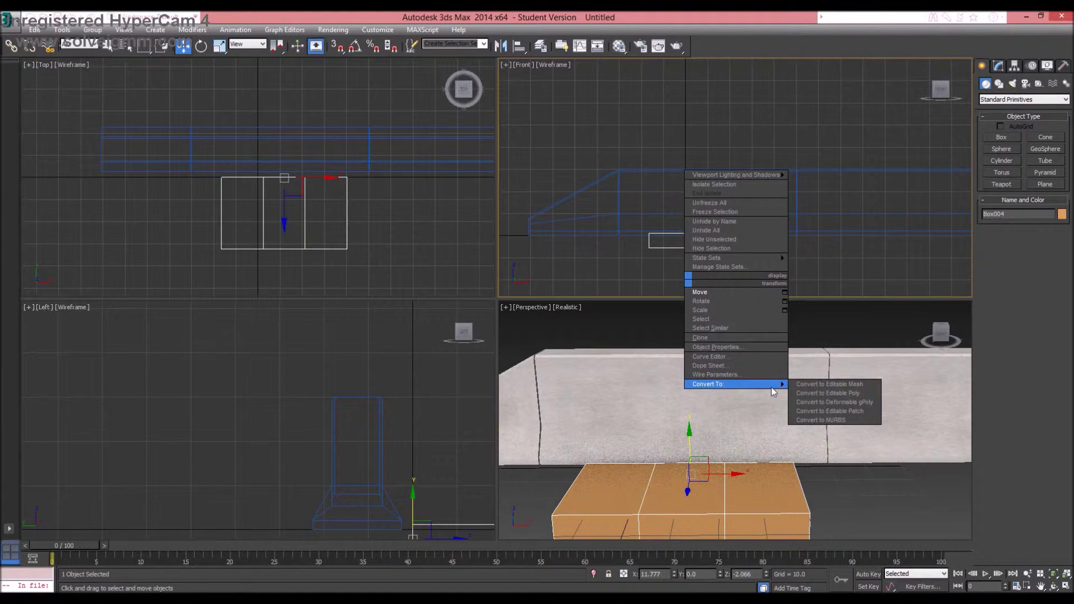
pyautogui.click(825, 393)
# Step: Move the box's left end vertices slightly outward and shift the two inner vertex columns close to the box's ends
pyautogui.click(993, 225)
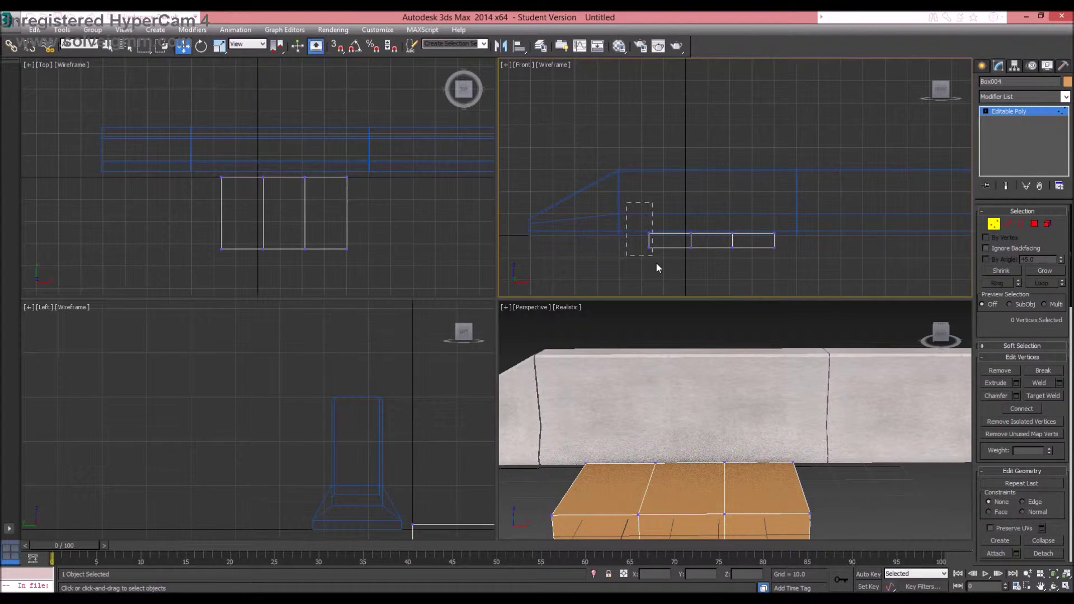
pyautogui.moveTo(657, 264); pyautogui.dragTo(677, 239)
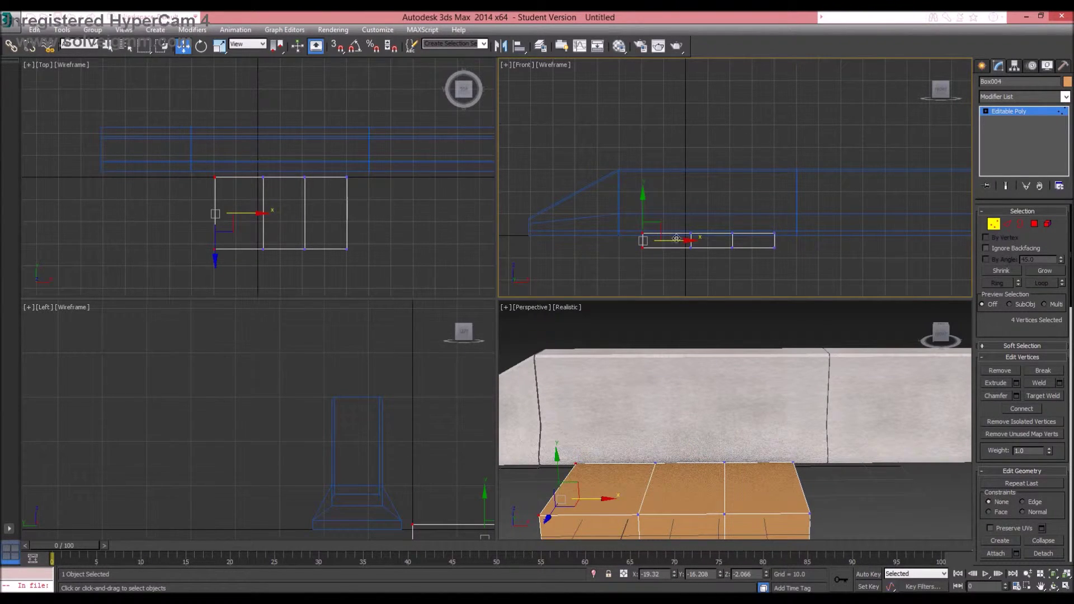
pyautogui.click(691, 216)
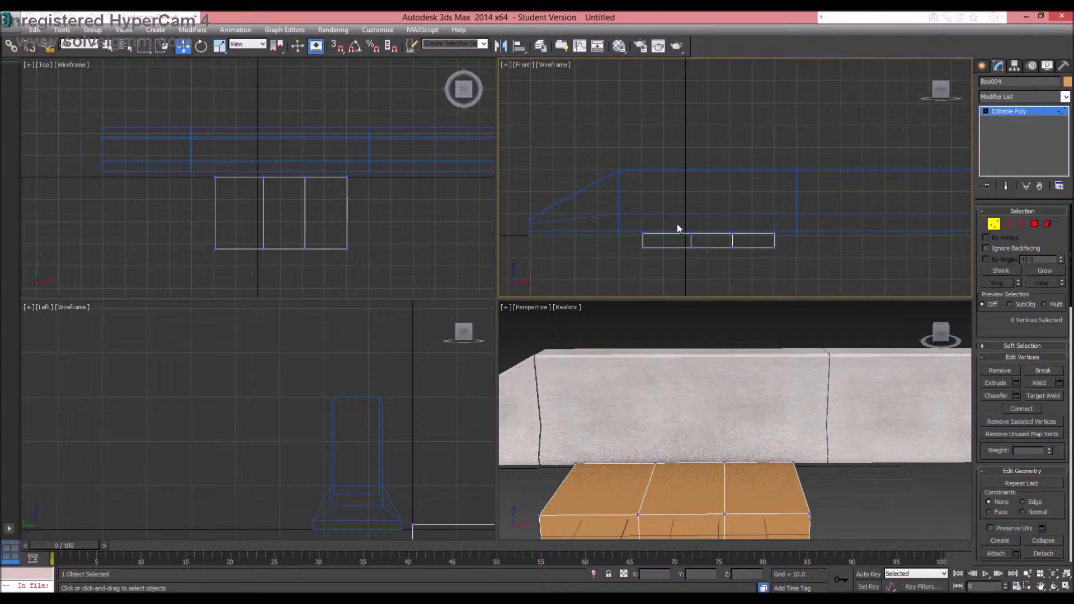
pyautogui.moveTo(709, 264)
pyautogui.mouseDown()
pyautogui.moveTo(727, 243)
pyautogui.moveTo(702, 248)
pyautogui.mouseUp()
pyautogui.moveTo(630, 213); pyautogui.dragTo(779, 256)
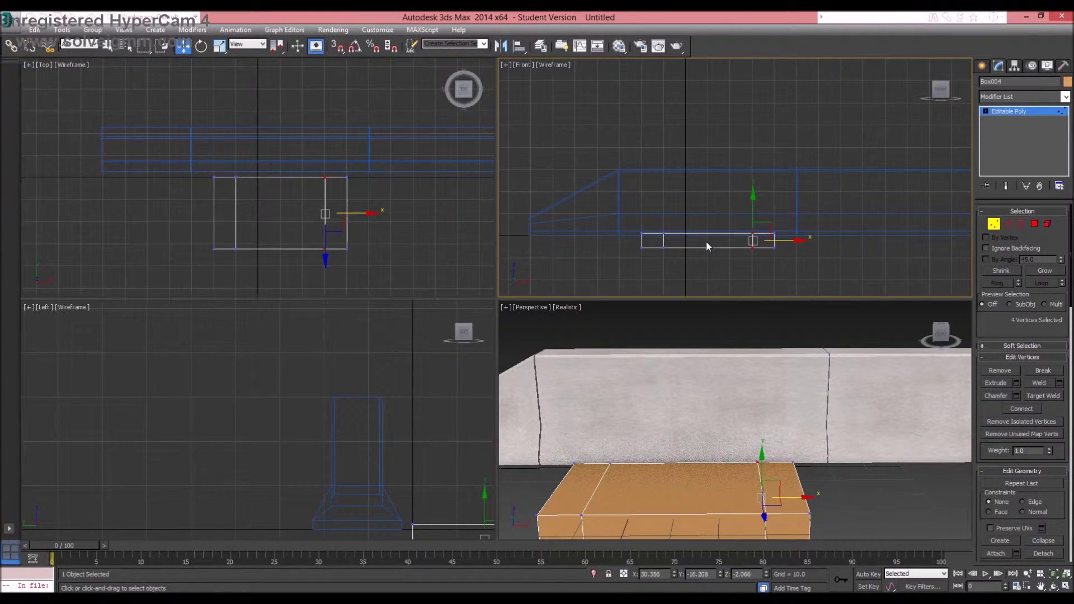
pyautogui.moveTo(753, 213); pyautogui.dragTo(754, 225)
pyautogui.click(35, 29)
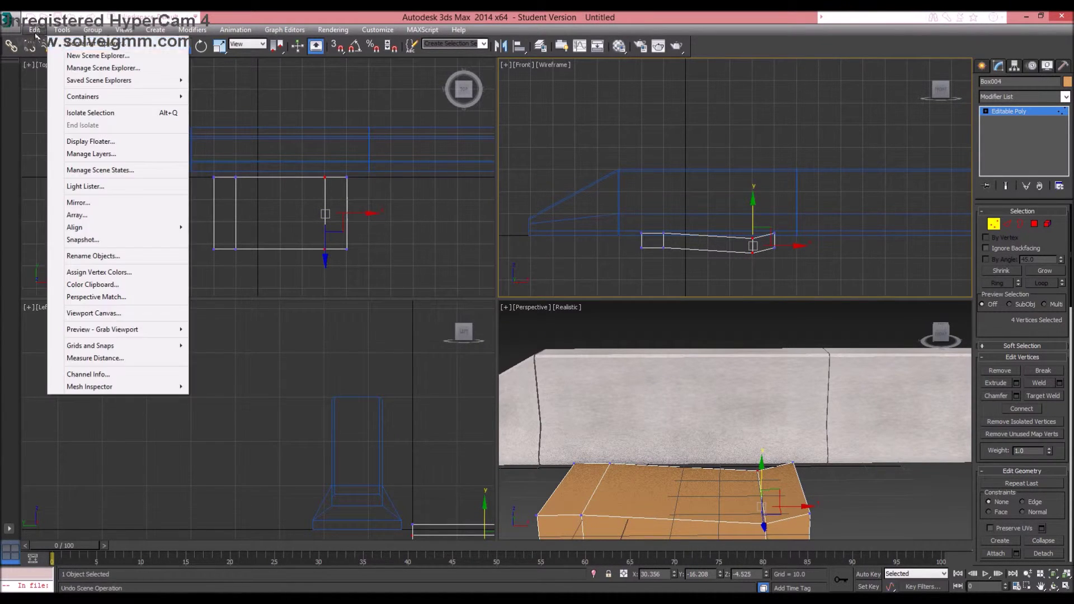
pyautogui.click(61, 44)
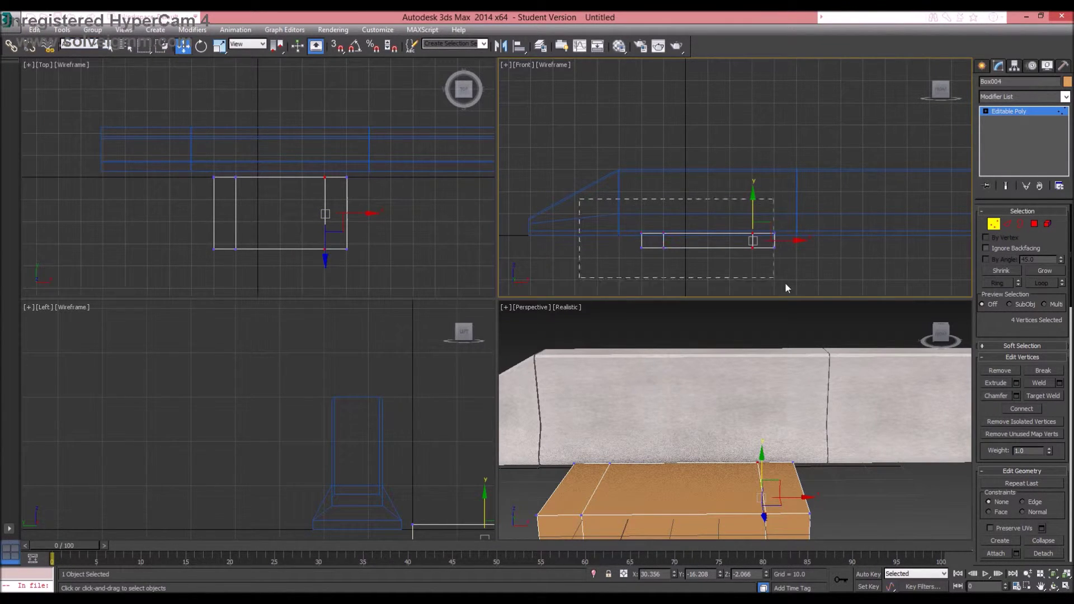
# Step: Select all 16 of the box's vertices, lower them about 3.2 units and clear the selection
pyautogui.moveTo(786, 288); pyautogui.dragTo(785, 288)
pyautogui.moveTo(707, 207); pyautogui.dragTo(712, 212)
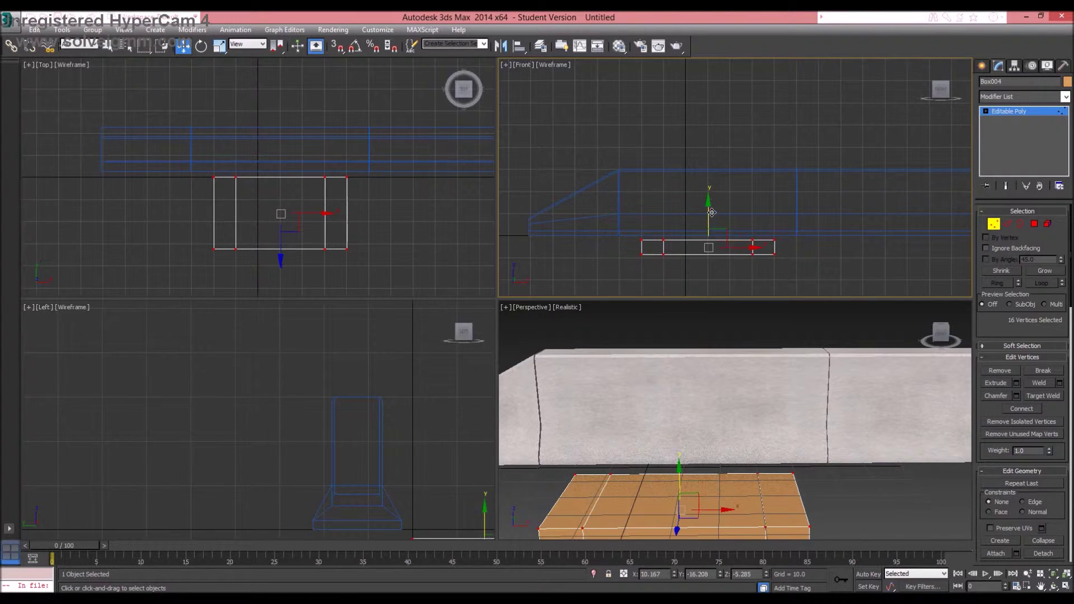
pyautogui.click(801, 265)
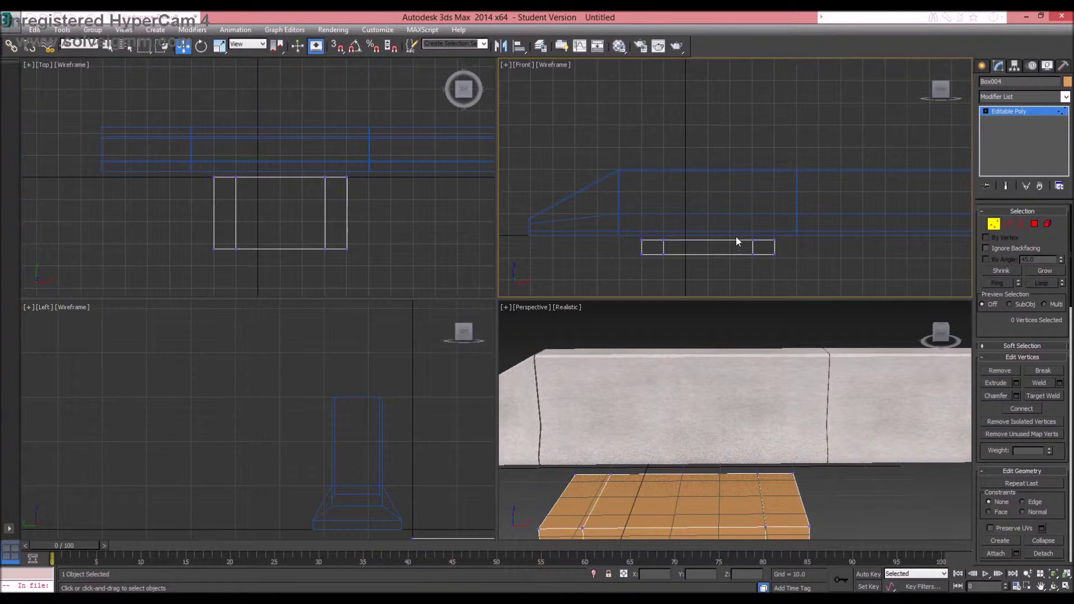
# Step: Select the eight inner vertices of the box and scale them to 95% along X
pyautogui.moveTo(763, 275); pyautogui.dragTo(763, 275)
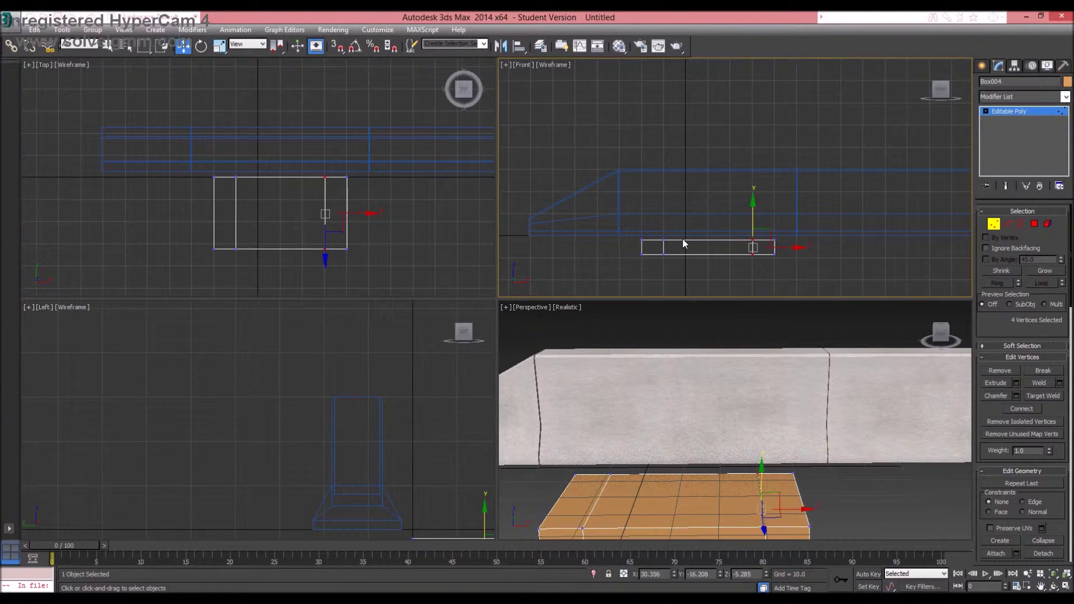
pyautogui.moveTo(655, 214); pyautogui.dragTo(749, 269)
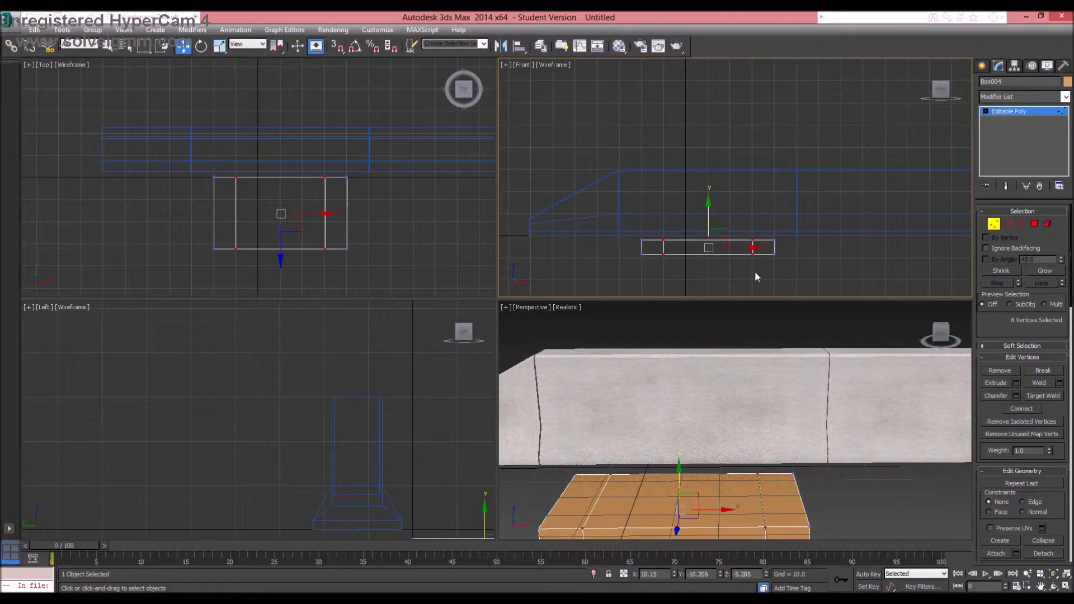
pyautogui.rightClick(752, 268)
pyautogui.click(774, 305)
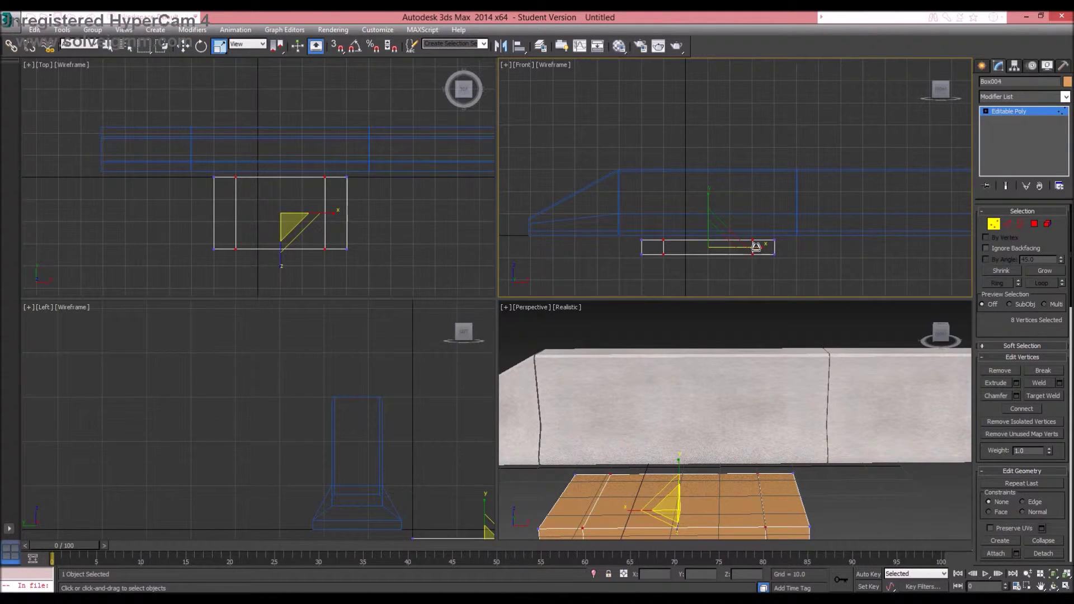
pyautogui.moveTo(755, 247); pyautogui.dragTo(753, 247)
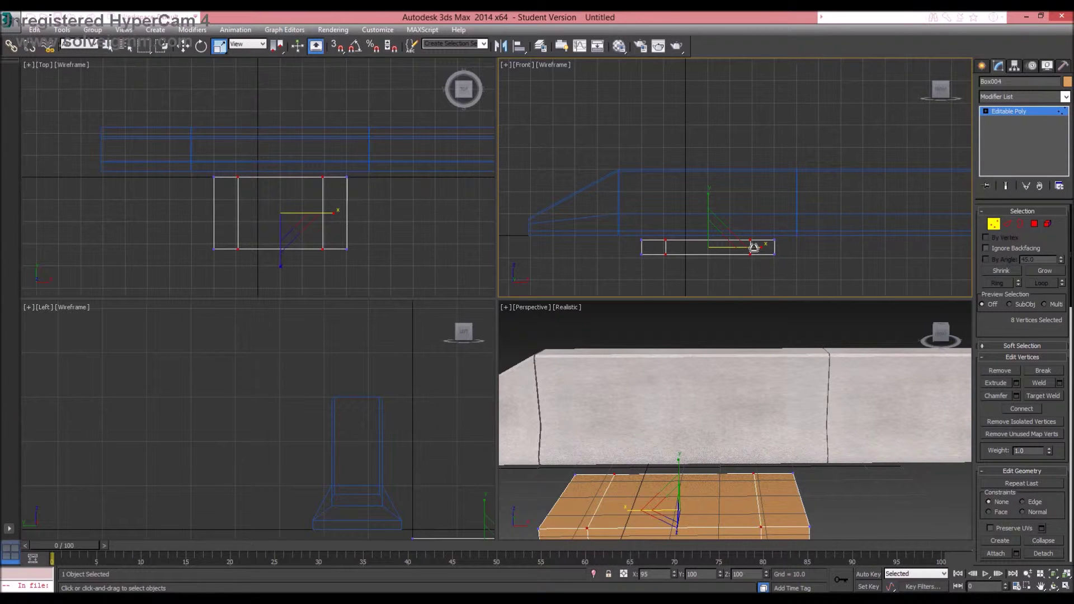
pyautogui.moveTo(754, 248); pyautogui.dragTo(753, 247)
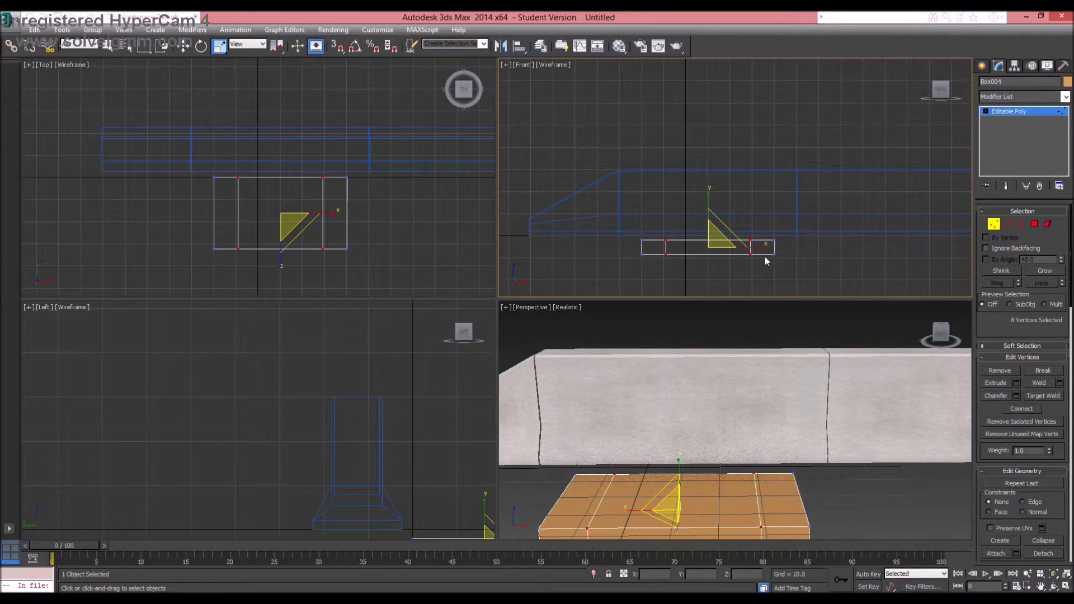
# Step: Extrude the two top end polygons of the box upward about 3.5 units and clear the selection
pyautogui.click(1035, 224)
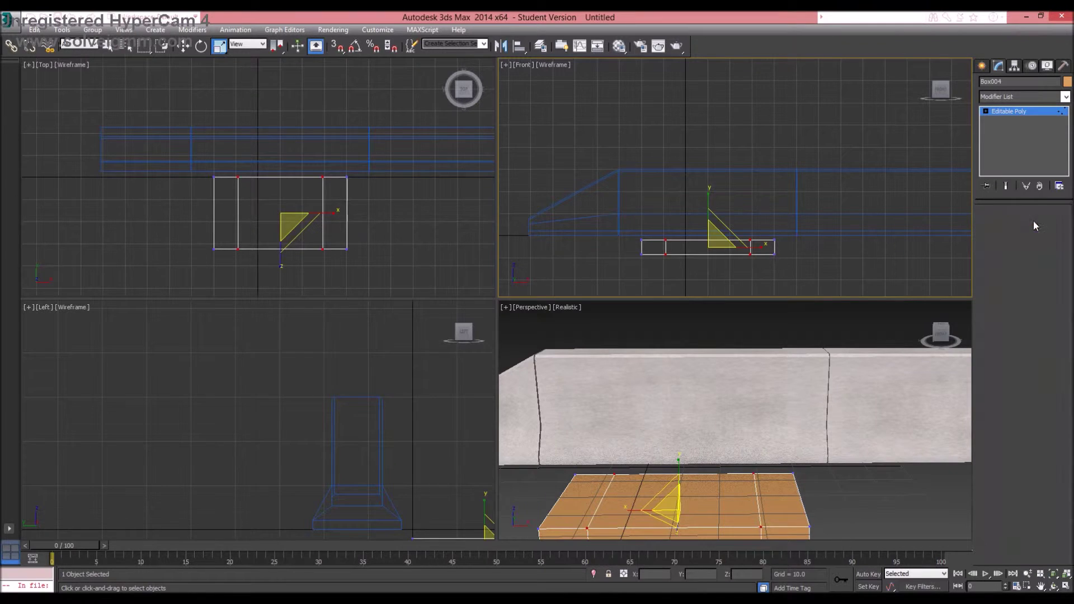
pyautogui.click(781, 497)
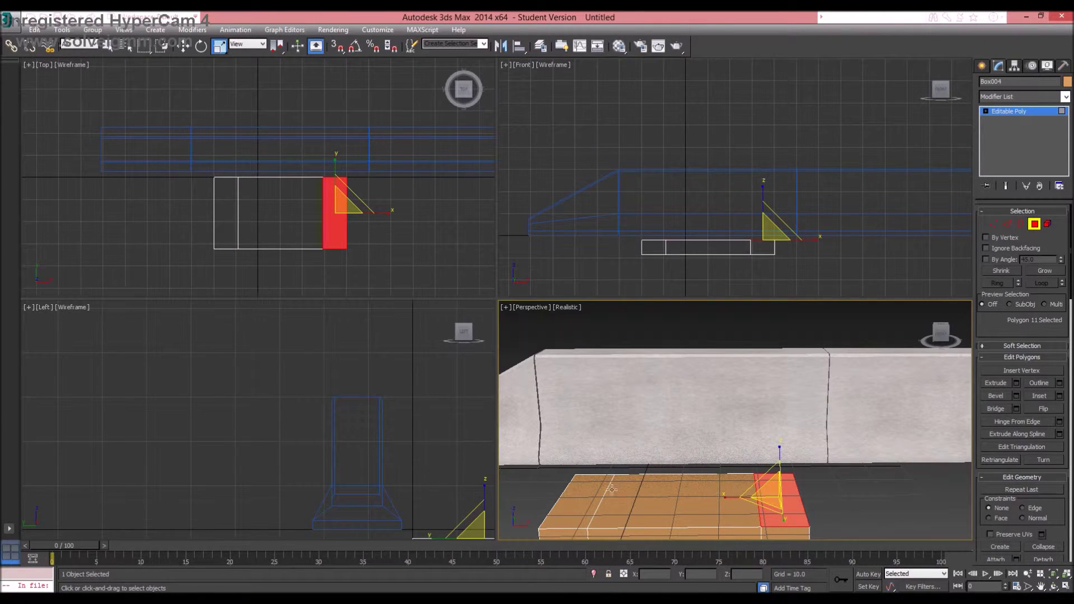
pyautogui.keyDown('ctrl'); pyautogui.click(578, 494); pyautogui.keyUp('ctrl')
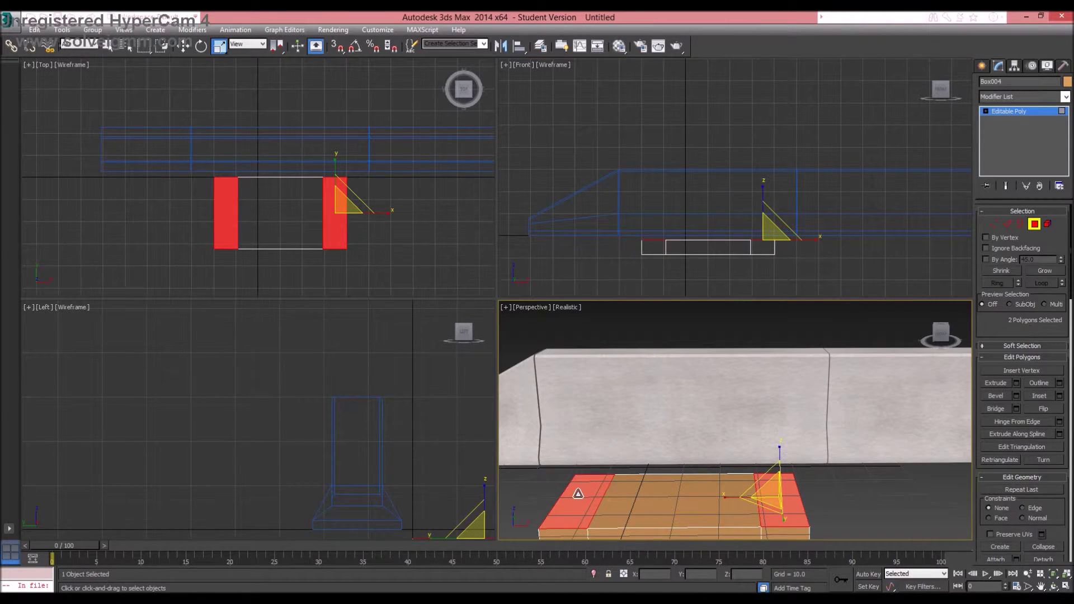
pyautogui.click(997, 383)
pyautogui.moveTo(775, 511); pyautogui.dragTo(779, 496)
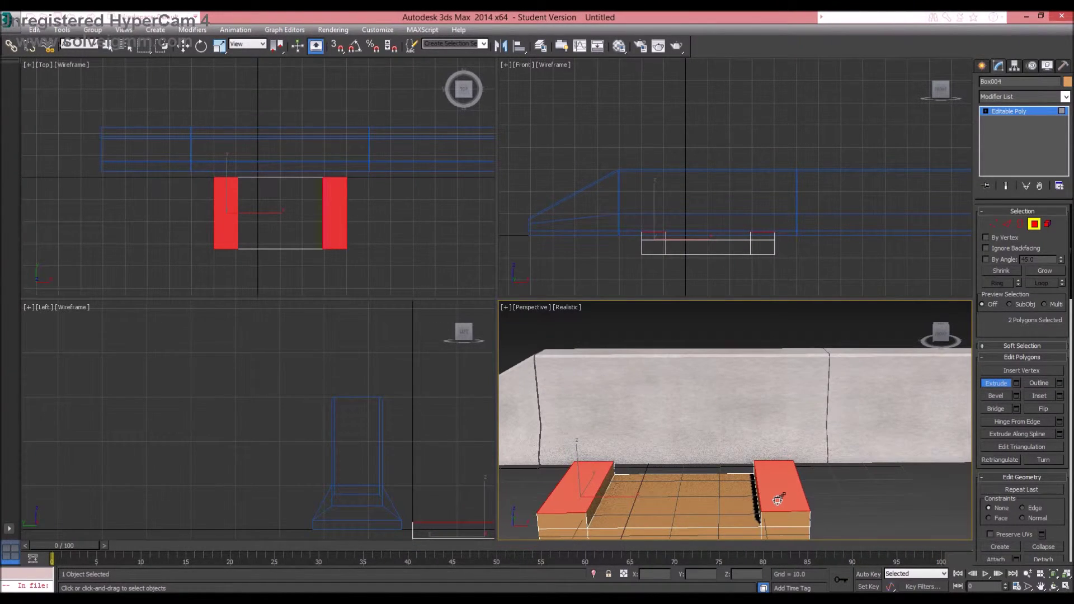
pyautogui.click(865, 507)
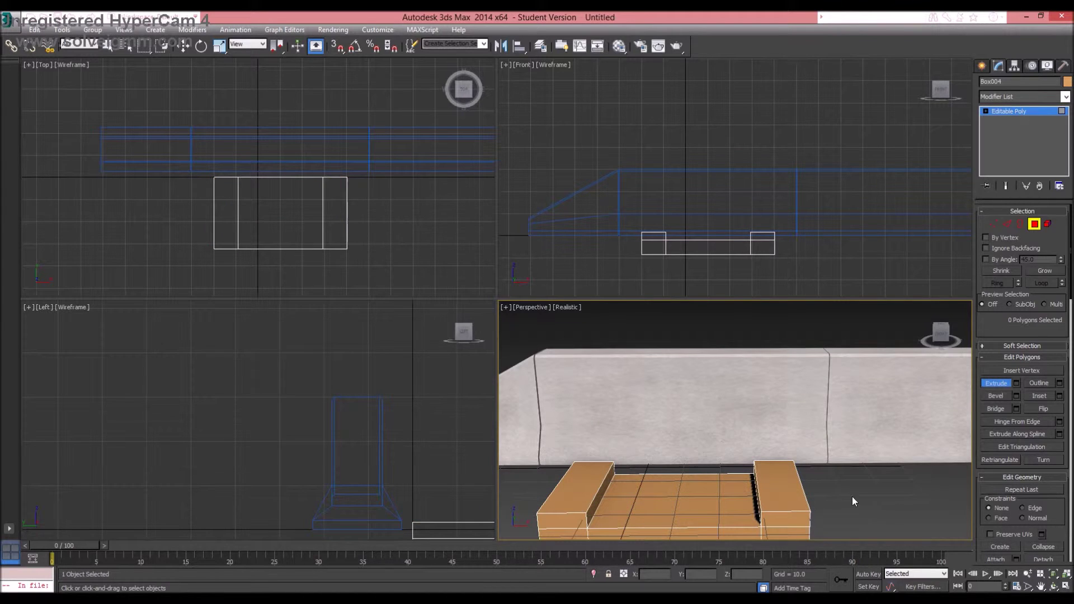
# Step: Leave polygon editing and move the whole box about 28 units along positive Y under the barrier
pyautogui.click(1034, 224)
pyautogui.press('w')
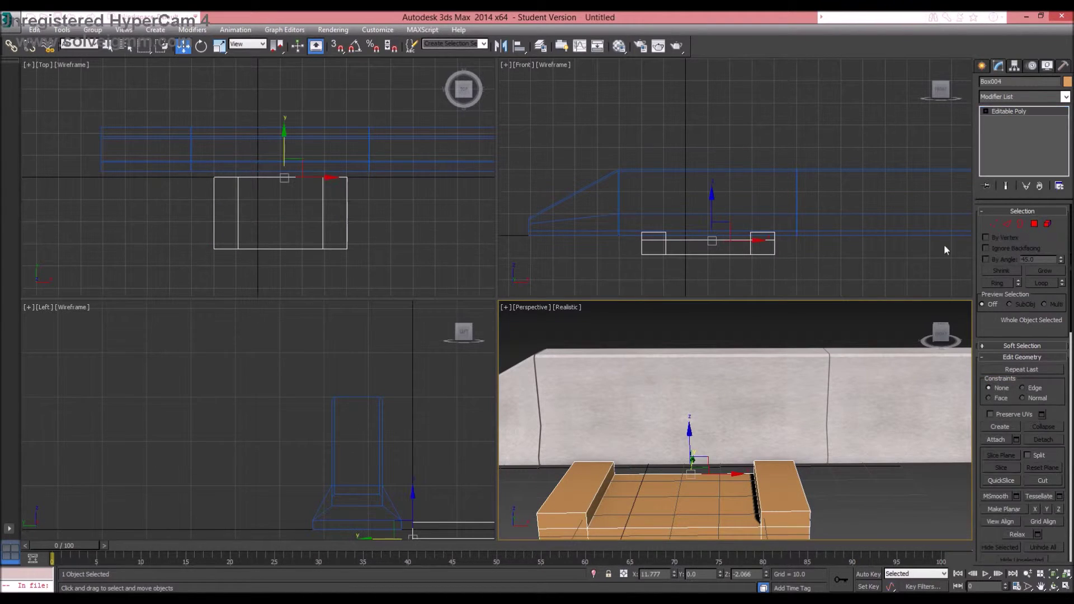
pyautogui.moveTo(285, 140); pyautogui.dragTo(296, 78)
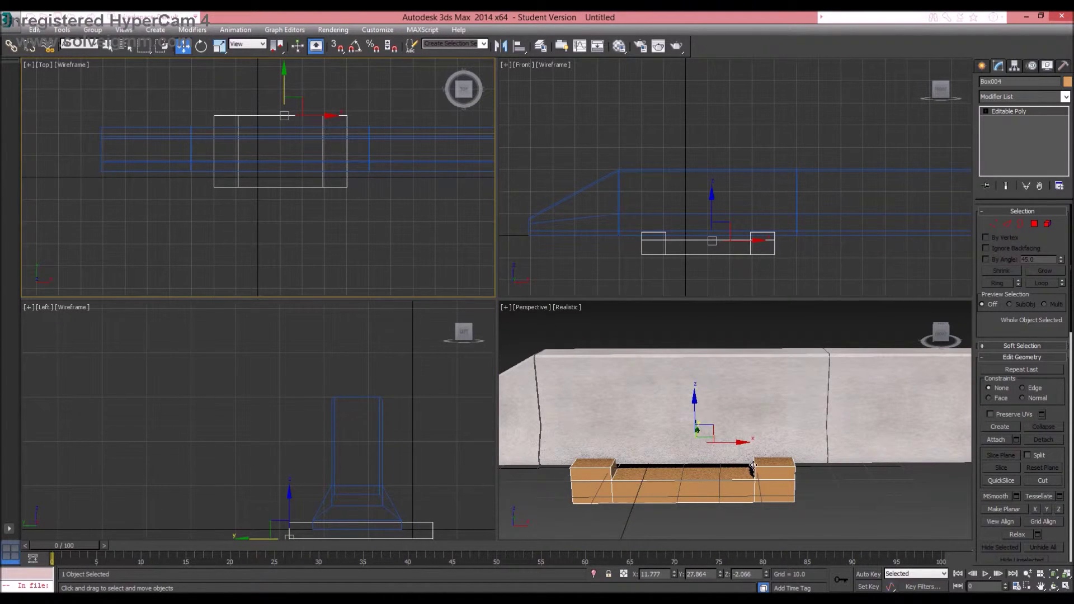
# Step: Select the eight top vertices of the raised ends and lower them slightly to Z about 1.08
pyautogui.click(996, 224)
pyautogui.moveTo(618, 196); pyautogui.dragTo(785, 234)
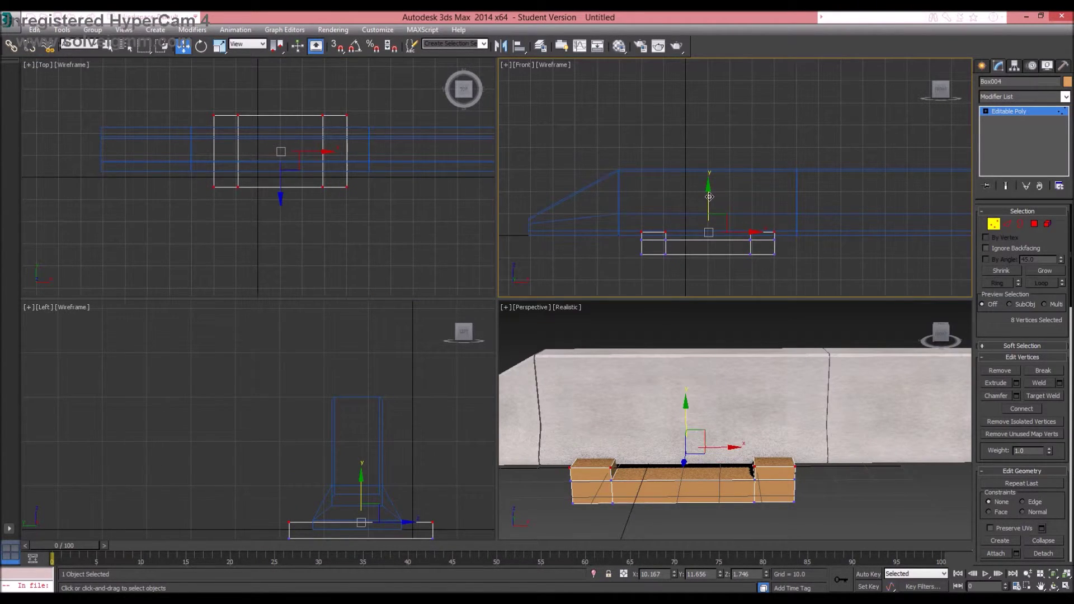
pyautogui.moveTo(709, 197); pyautogui.dragTo(711, 198)
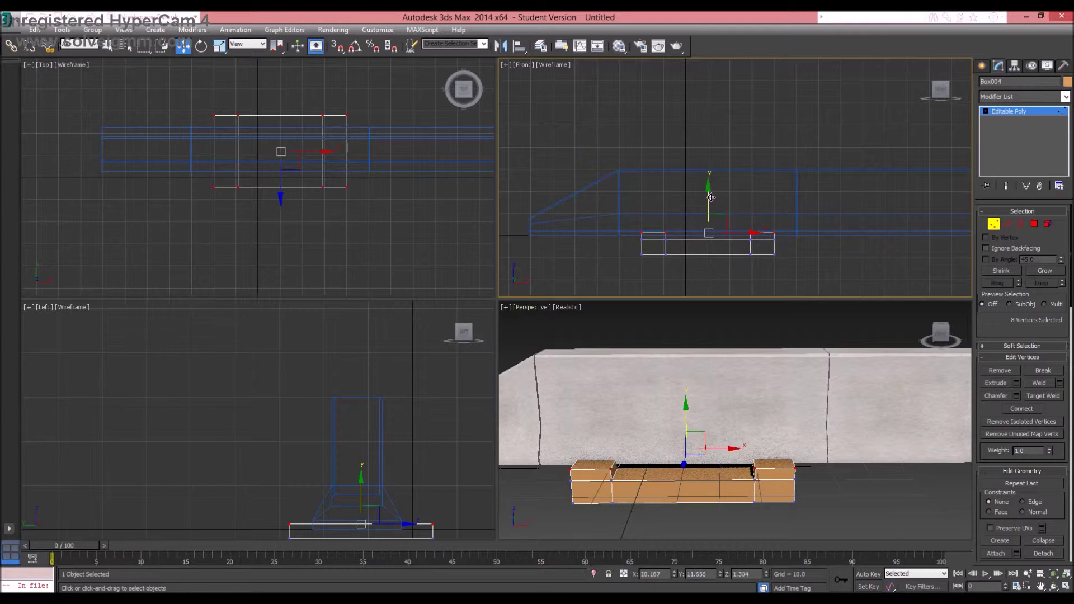
pyautogui.click(1054, 586)
pyautogui.click(731, 418)
pyautogui.moveTo(732, 417); pyautogui.dragTo(760, 403)
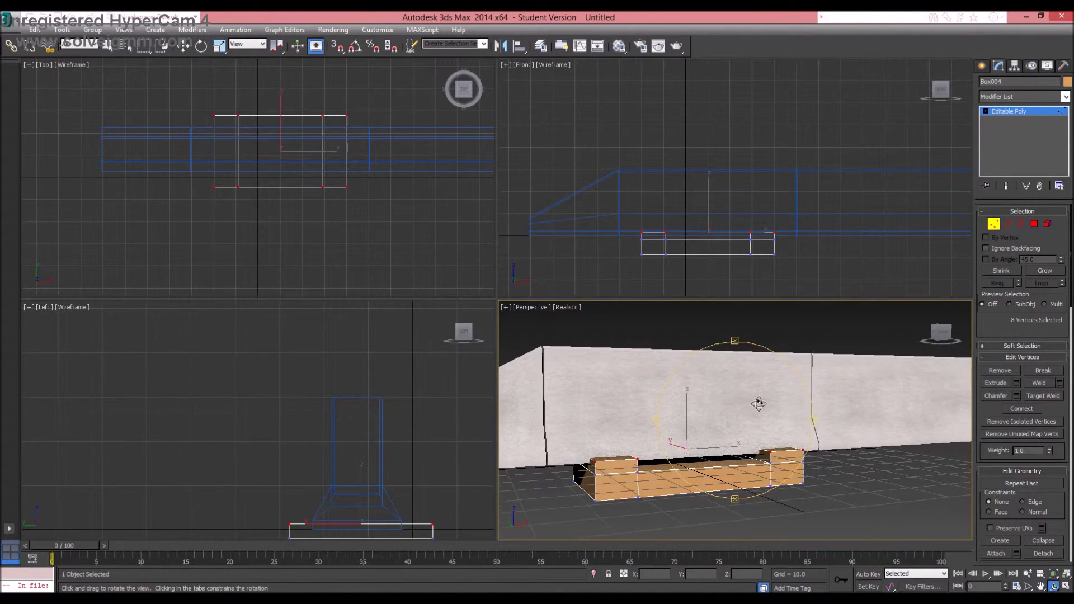
pyautogui.click(1041, 586)
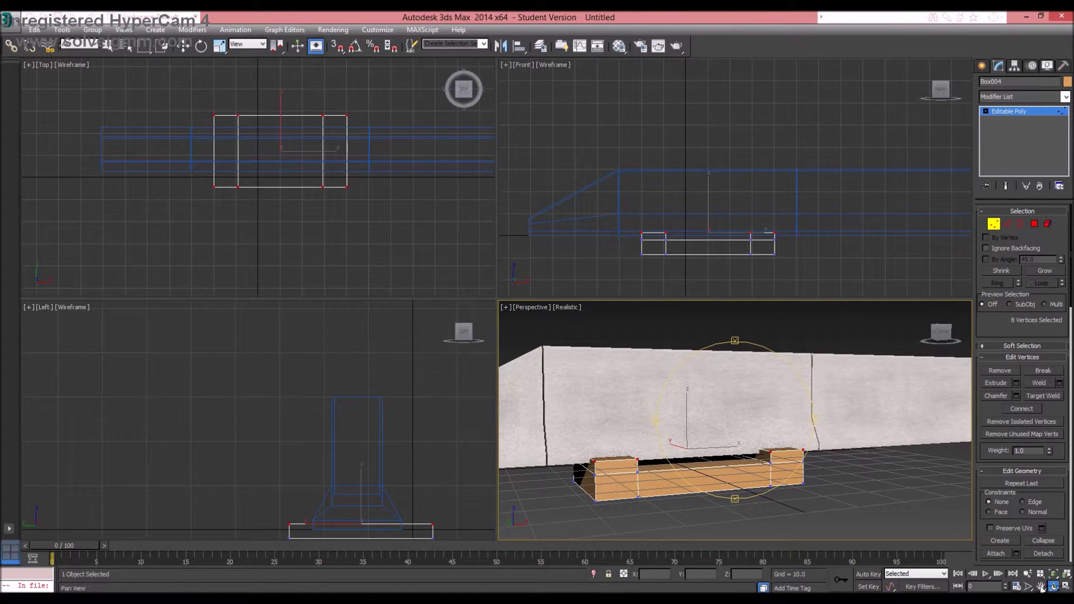
pyautogui.scroll(5, 693, 247)
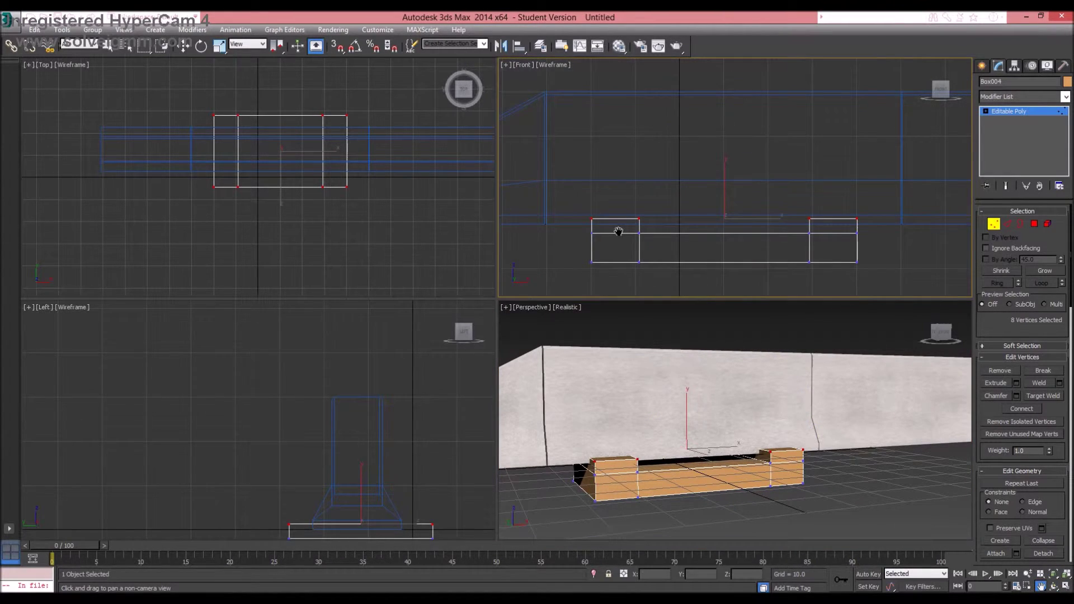
pyautogui.press('w')
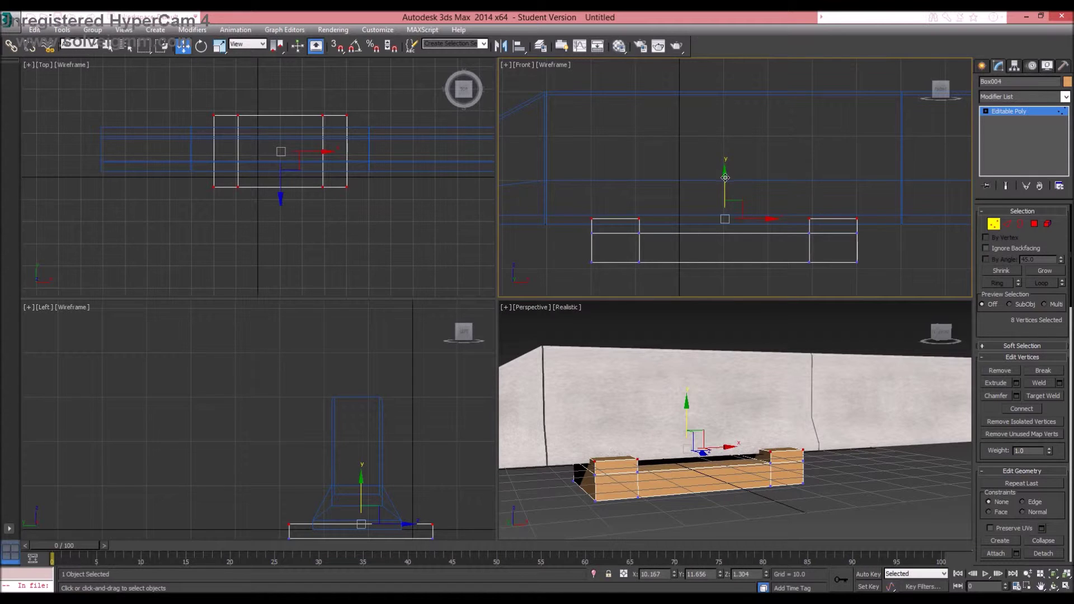
pyautogui.moveTo(725, 178); pyautogui.dragTo(729, 178)
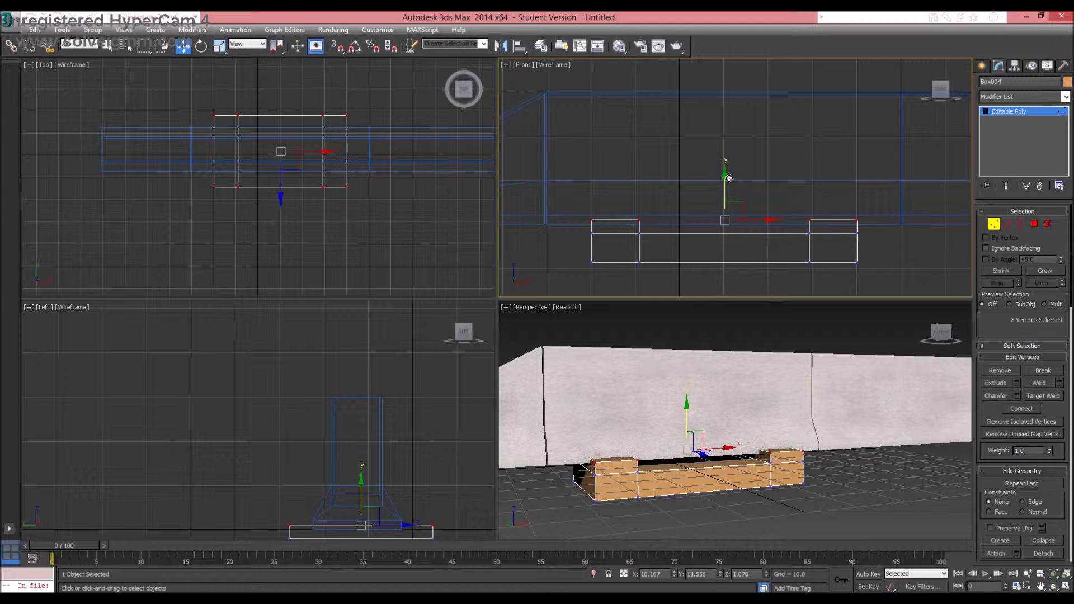
# Step: Fine-tune the height of the raised ends' top vertices to Z about 1.13, leave vertex editing and clear the selection
pyautogui.moveTo(726, 180); pyautogui.dragTo(726, 181)
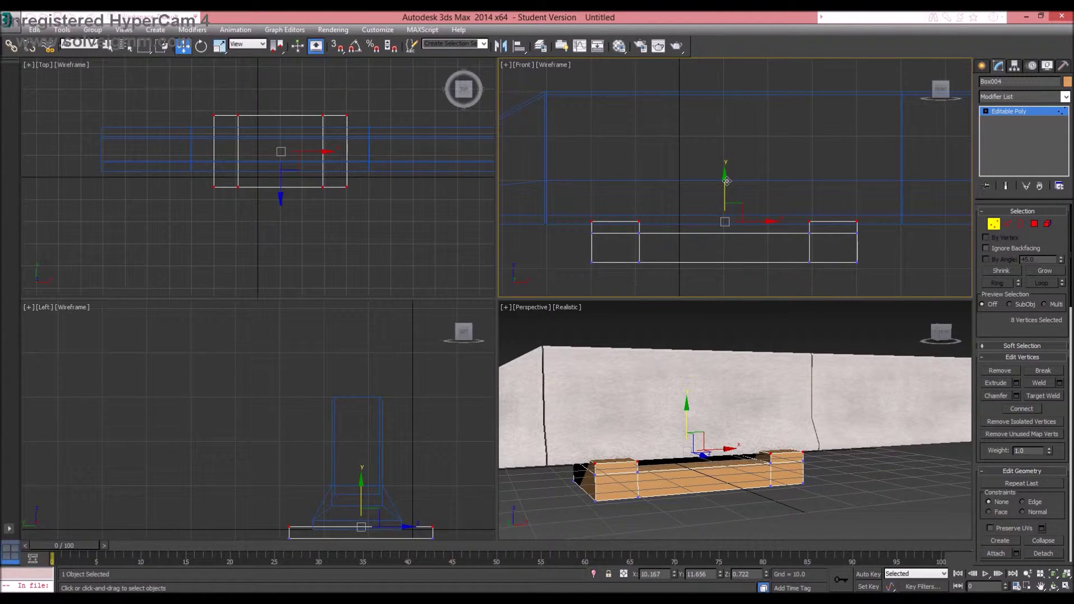
pyautogui.moveTo(727, 180); pyautogui.dragTo(727, 178)
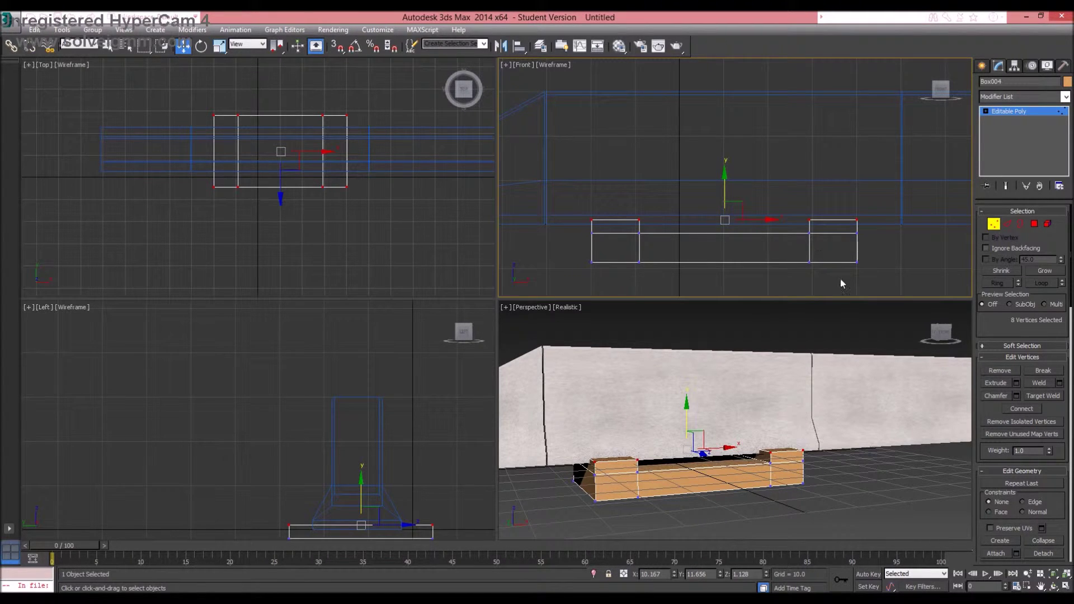
pyautogui.press('1')
pyautogui.click(895, 271)
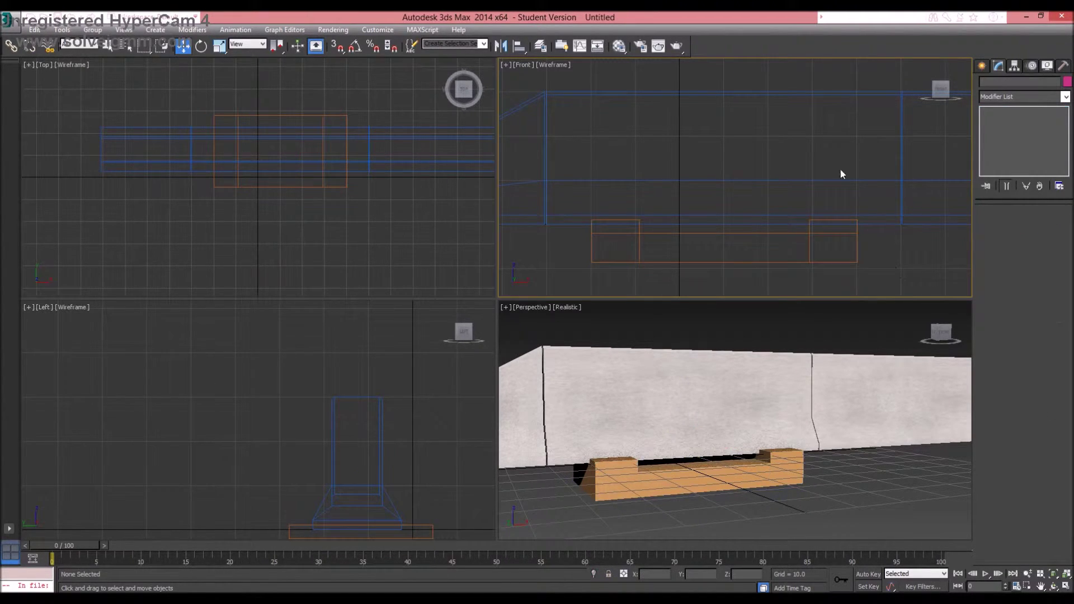
# Step: Subtract the box with raised ends from the middle barrier segment with a Boolean Subtraction (A-B)
pyautogui.click(826, 94)
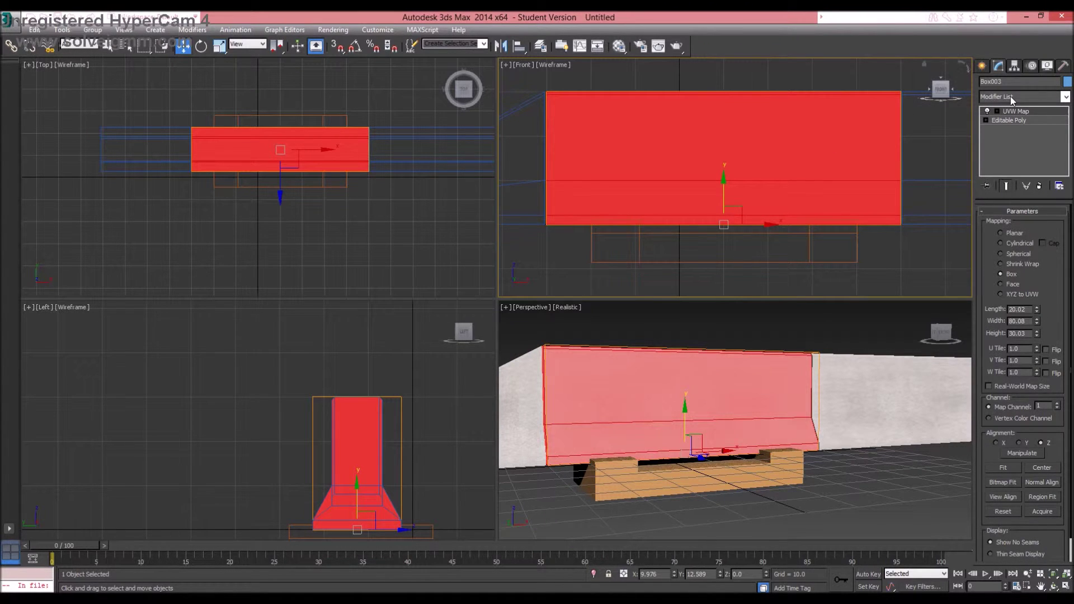
pyautogui.click(983, 66)
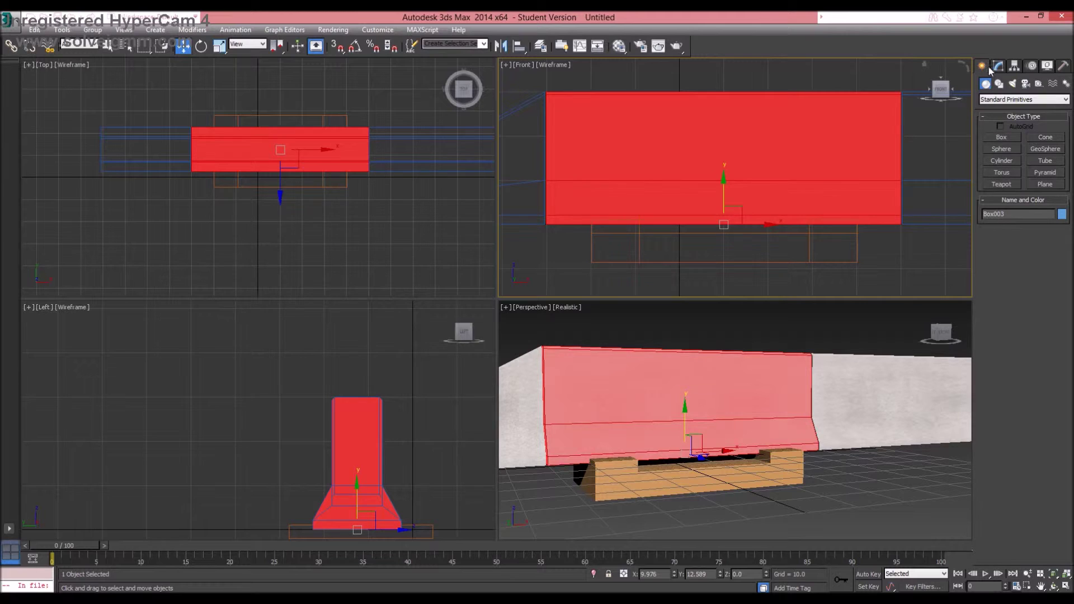
pyautogui.click(1000, 100)
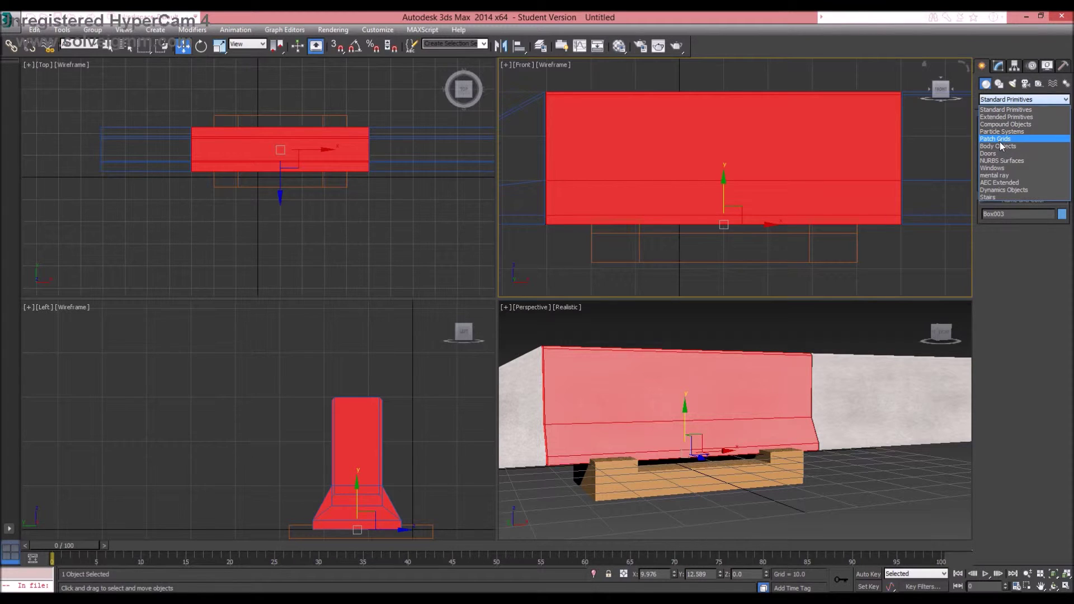
pyautogui.click(1001, 124)
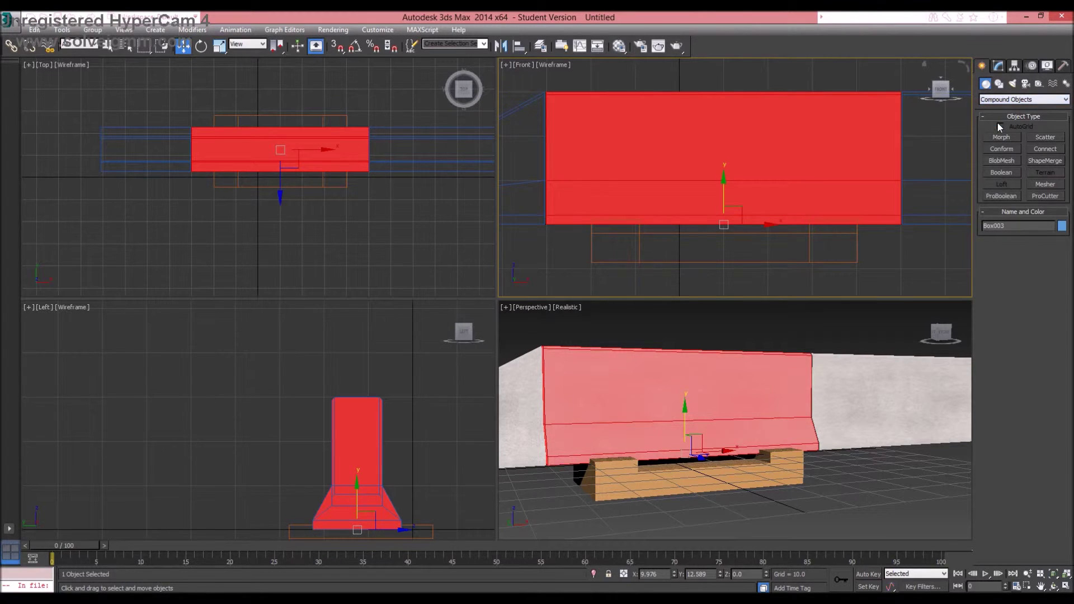
pyautogui.click(1008, 174)
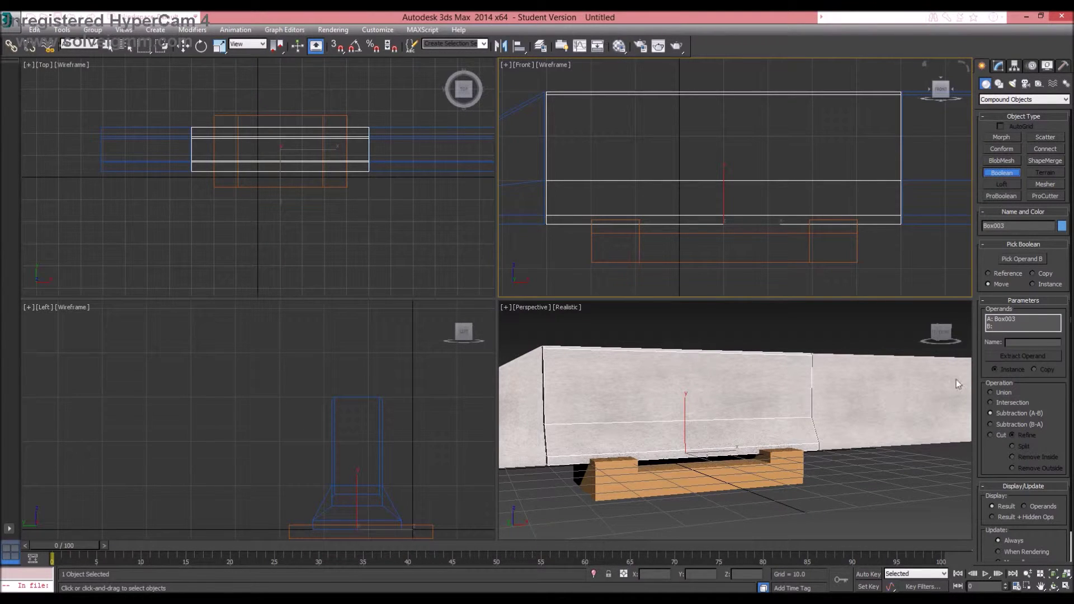
pyautogui.click(1016, 259)
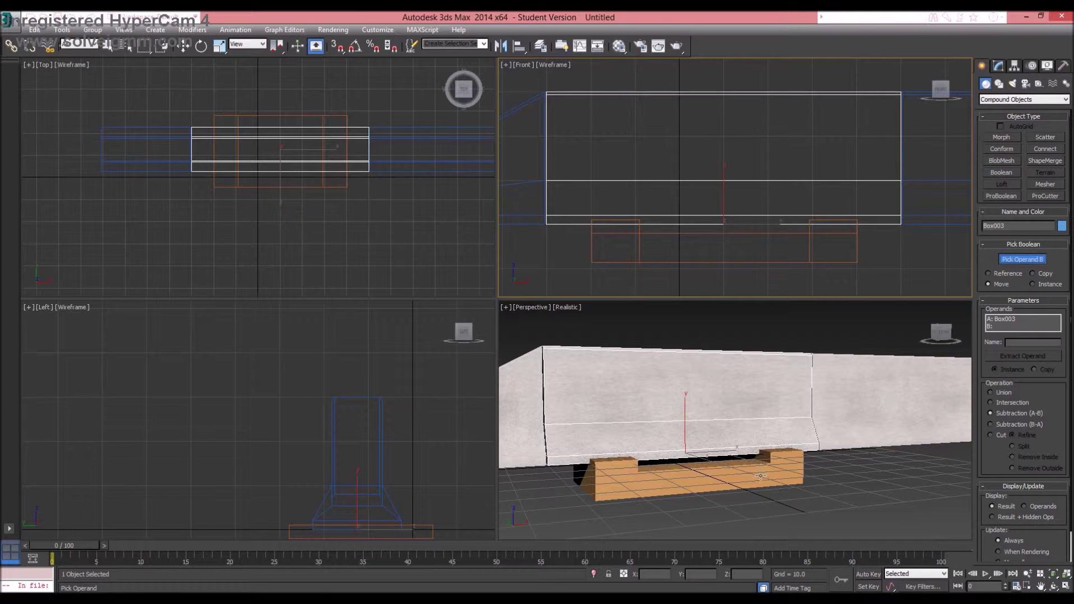
pyautogui.click(738, 475)
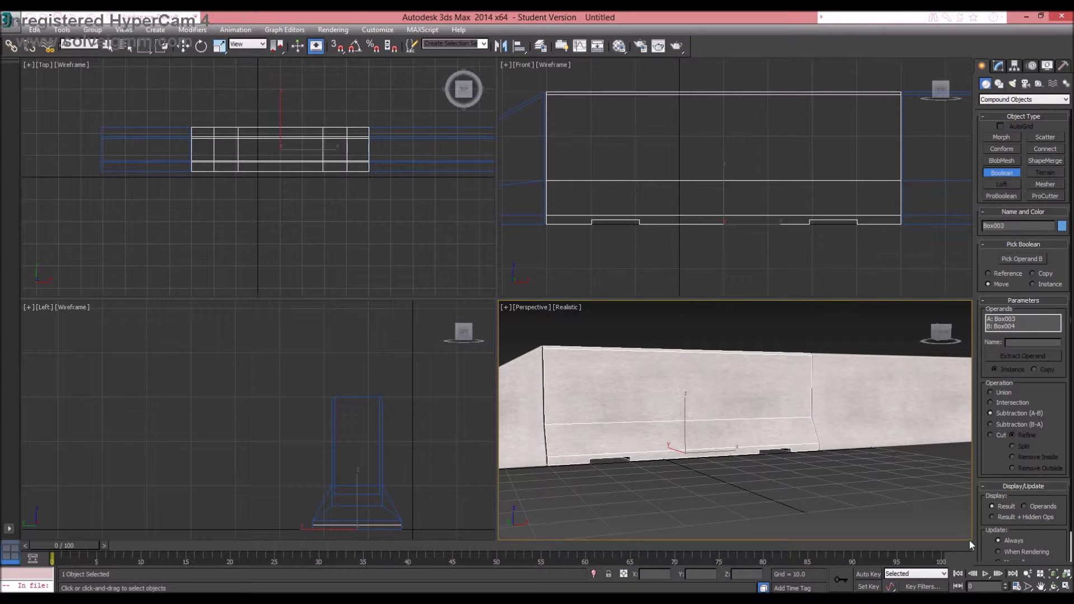
# Step: Inspect the notches cut under the barrier and delete the uncut segment beyond it, keeping the notched and sloped pieces
pyautogui.click(1054, 586)
pyautogui.moveTo(737, 438); pyautogui.dragTo(682, 466)
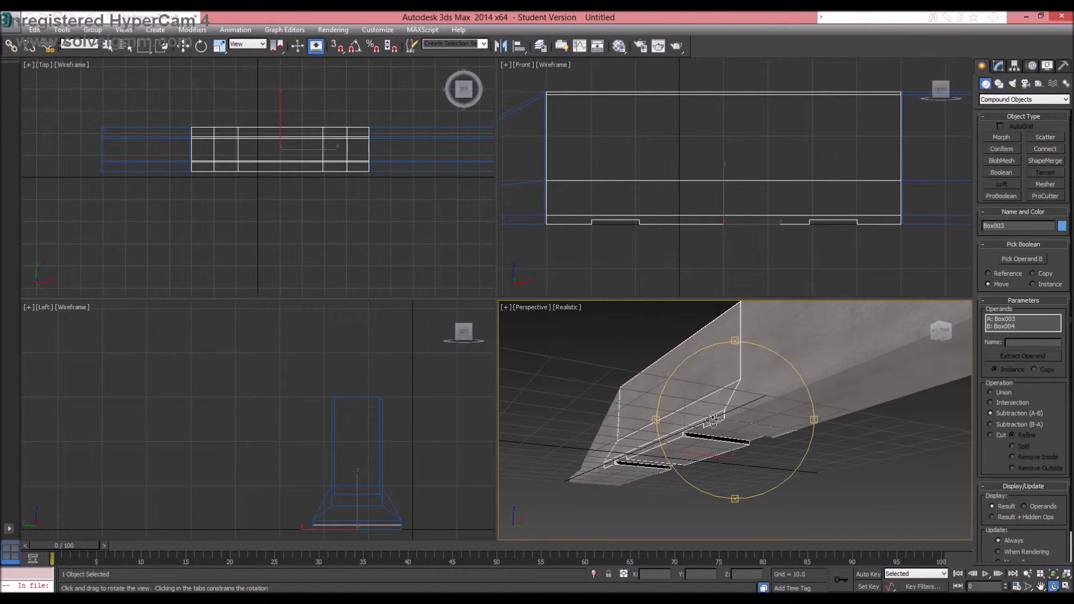
pyautogui.moveTo(713, 419); pyautogui.dragTo(611, 472)
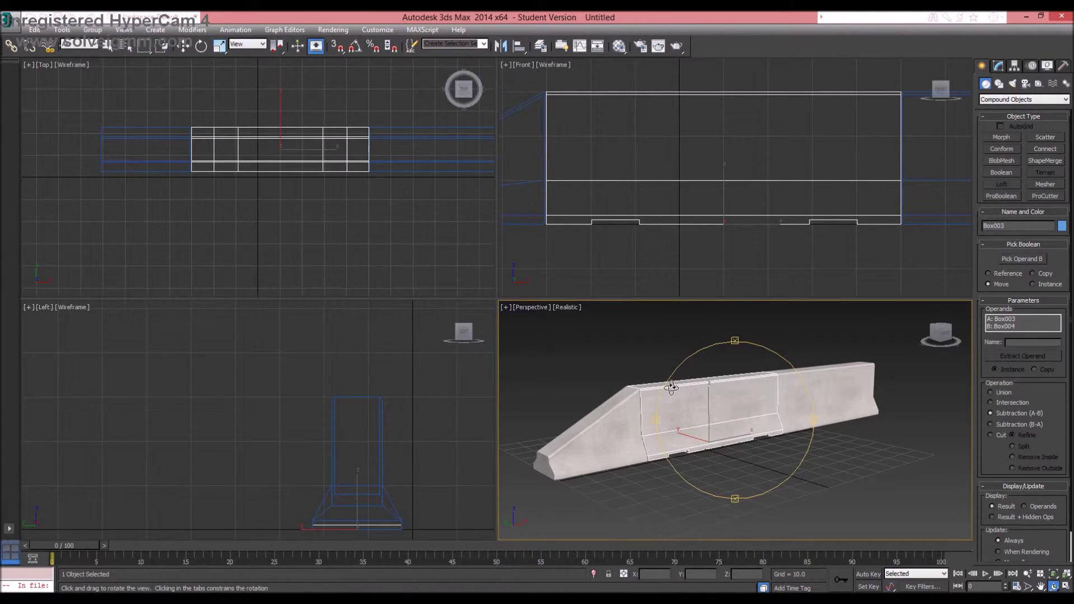
pyautogui.moveTo(672, 387); pyautogui.dragTo(711, 405)
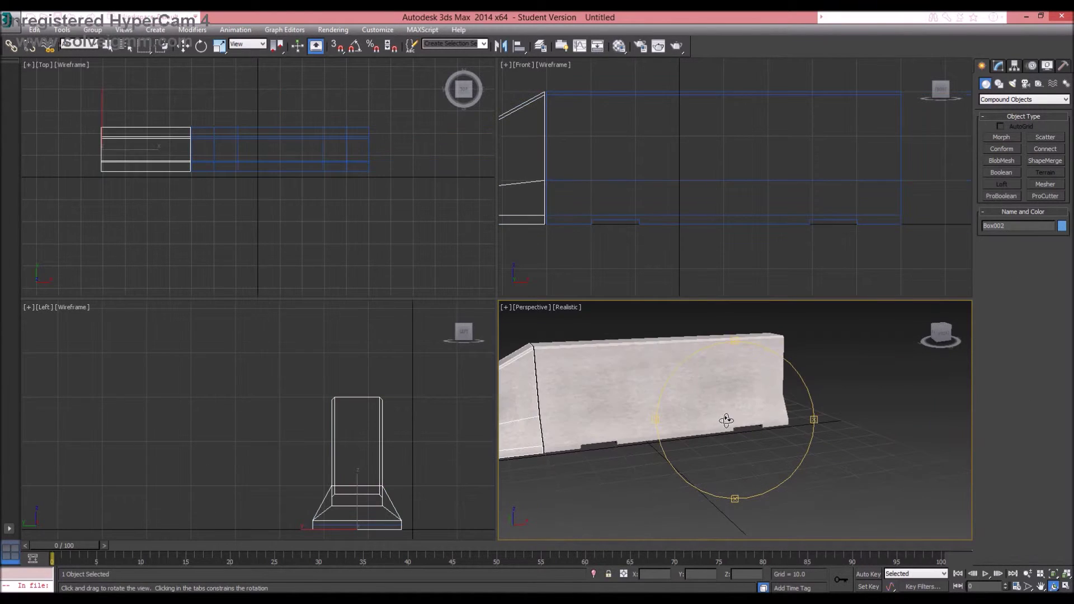
pyautogui.moveTo(725, 420); pyautogui.dragTo(770, 439)
pyautogui.hotkey('ctrl', 'p')
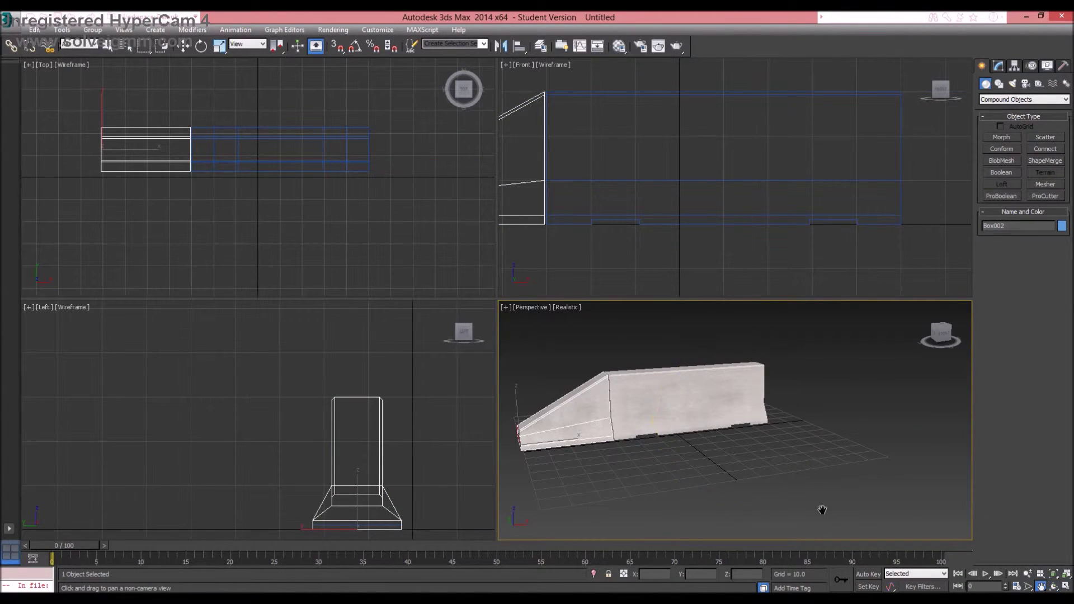
pyautogui.moveTo(789, 495); pyautogui.dragTo(810, 502)
pyautogui.rightClick(810, 502)
pyautogui.click(675, 463)
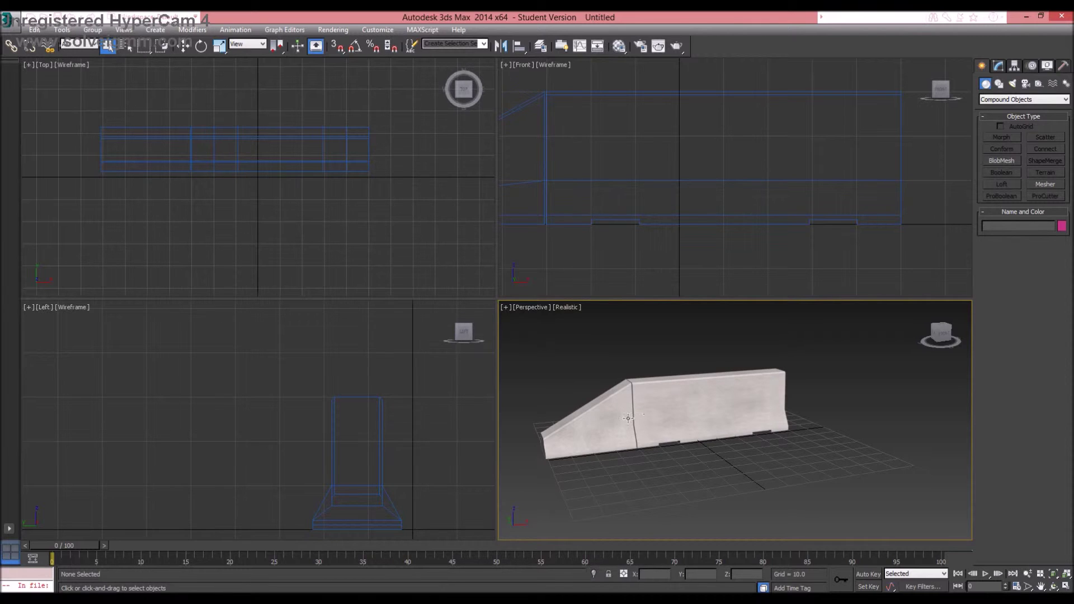
pyautogui.click(680, 410)
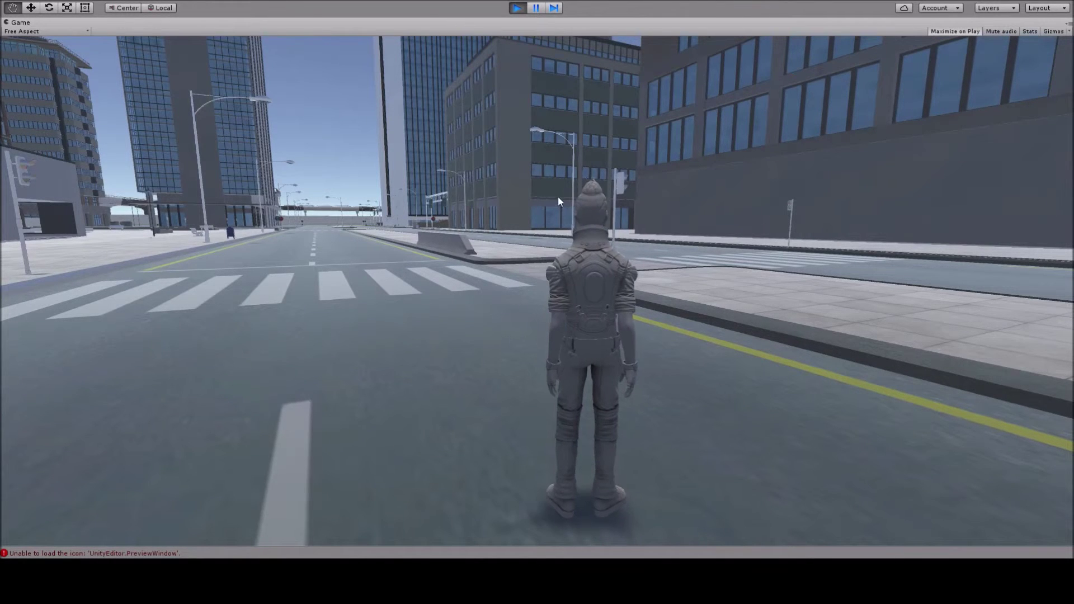
# Step: In Unity's running game, move the character over the crosswalk onto the median beside the barrier's sloped end
pyautogui.press('w')
pyautogui.press('d')
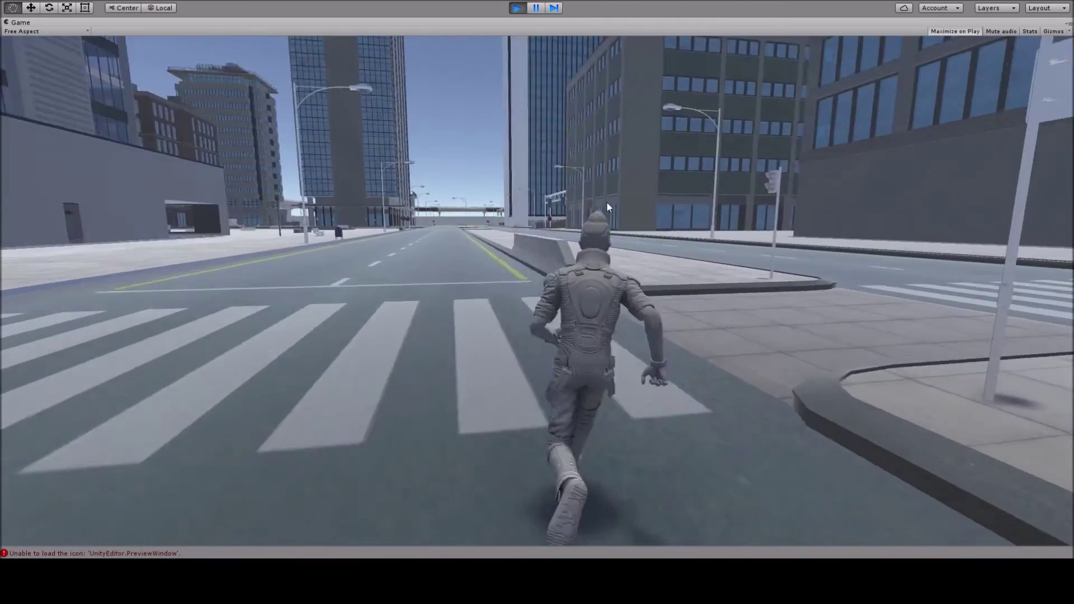
pyautogui.press('a')
pyautogui.press('d')
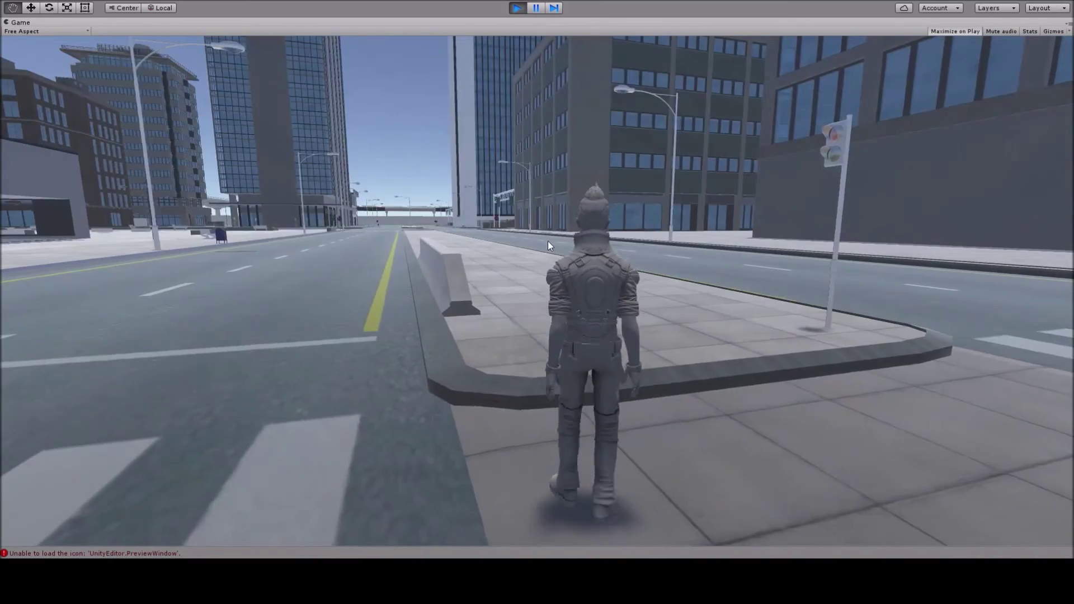
pyautogui.press('w')
pyautogui.press('a')
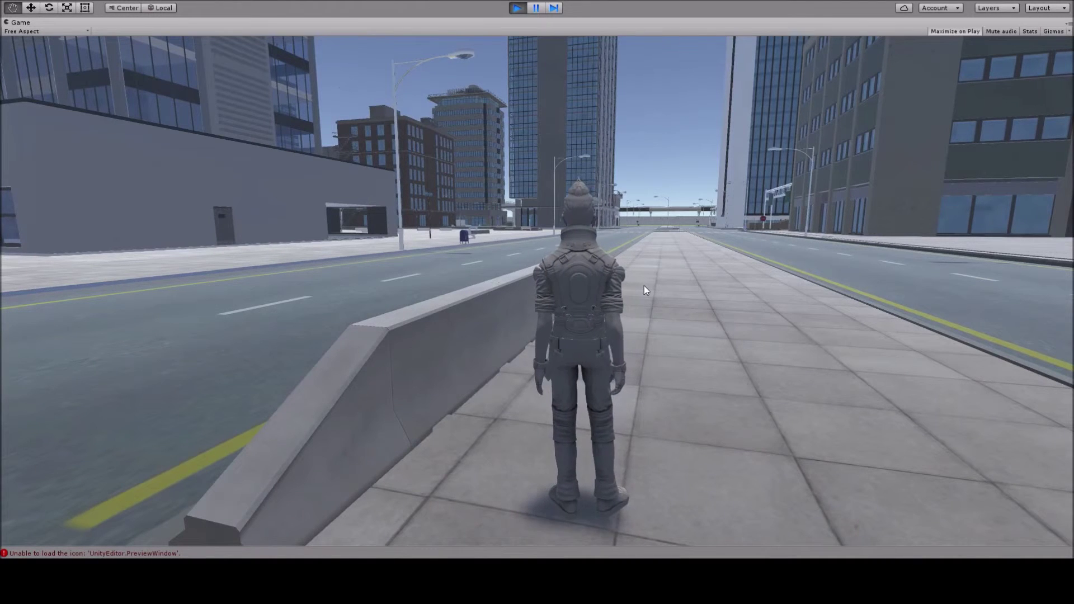
# Step: Examine the barrier row from the median, turning the character around its sloped end and walking along its length
pyautogui.press('a')
pyautogui.press('d')
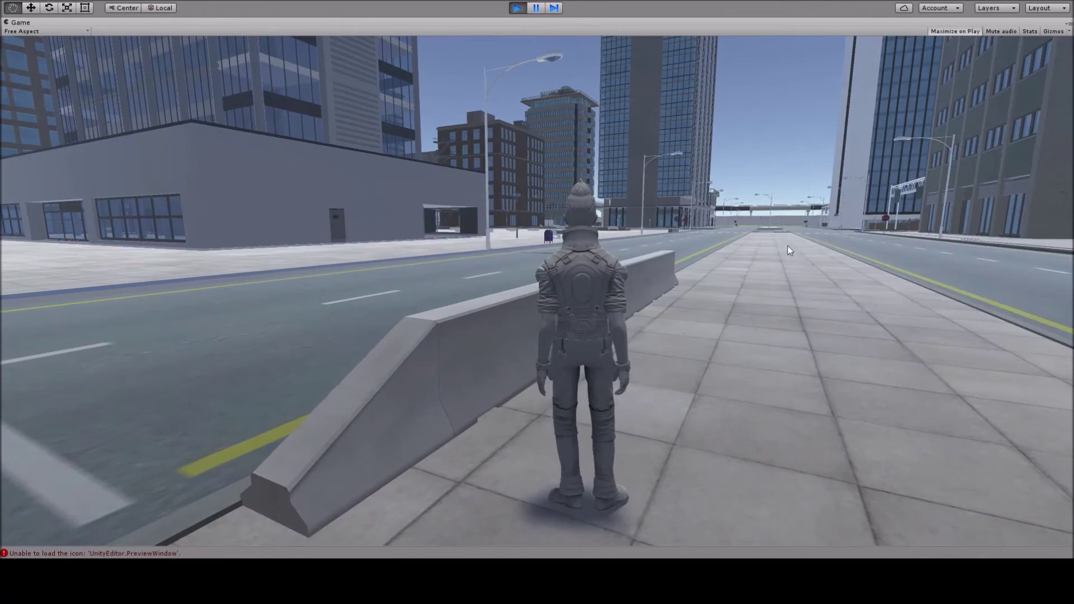
pyautogui.press('d')
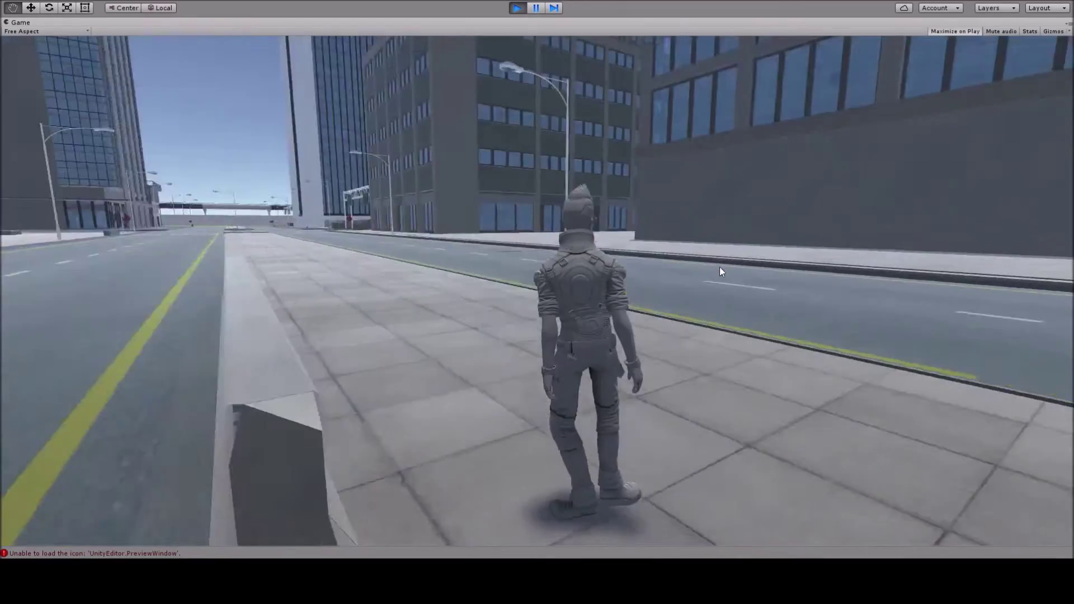
pyautogui.press('a')
pyautogui.press('a')
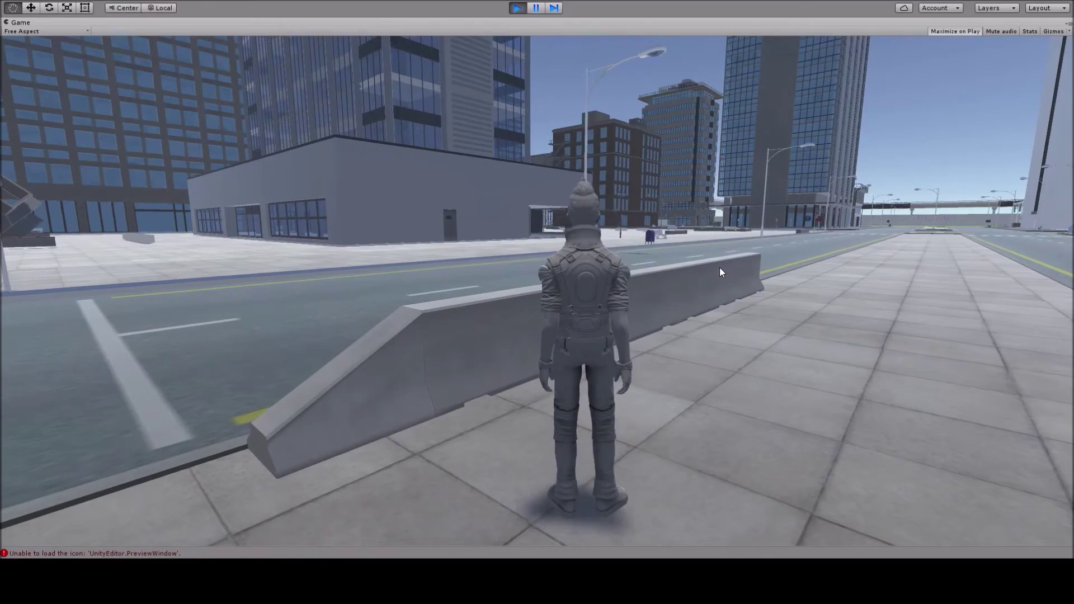
pyautogui.press('d')
pyautogui.press('a')
pyautogui.press('a')
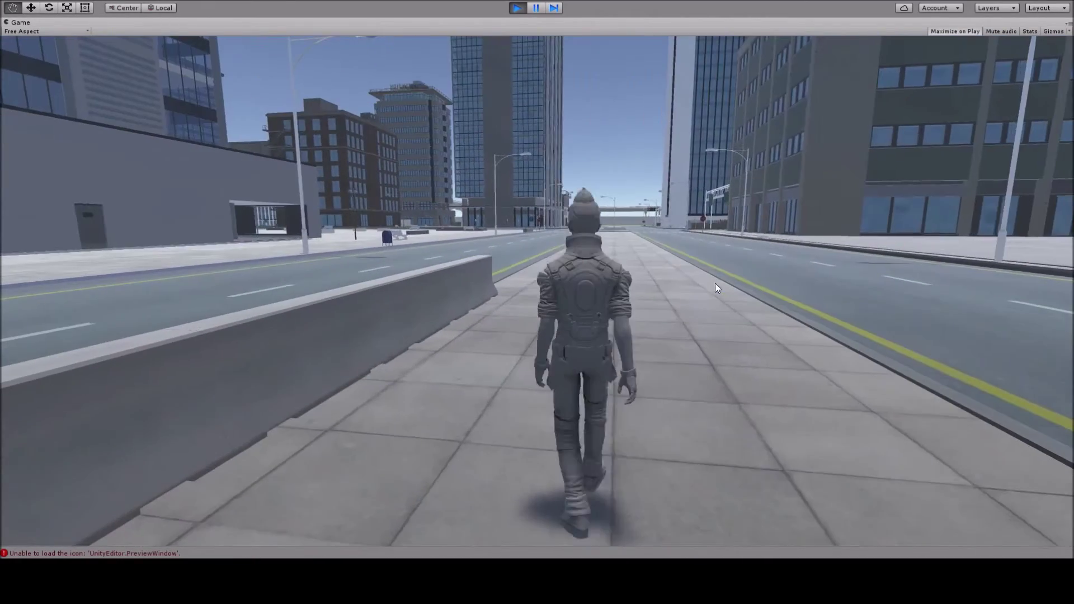
pyautogui.press('a')
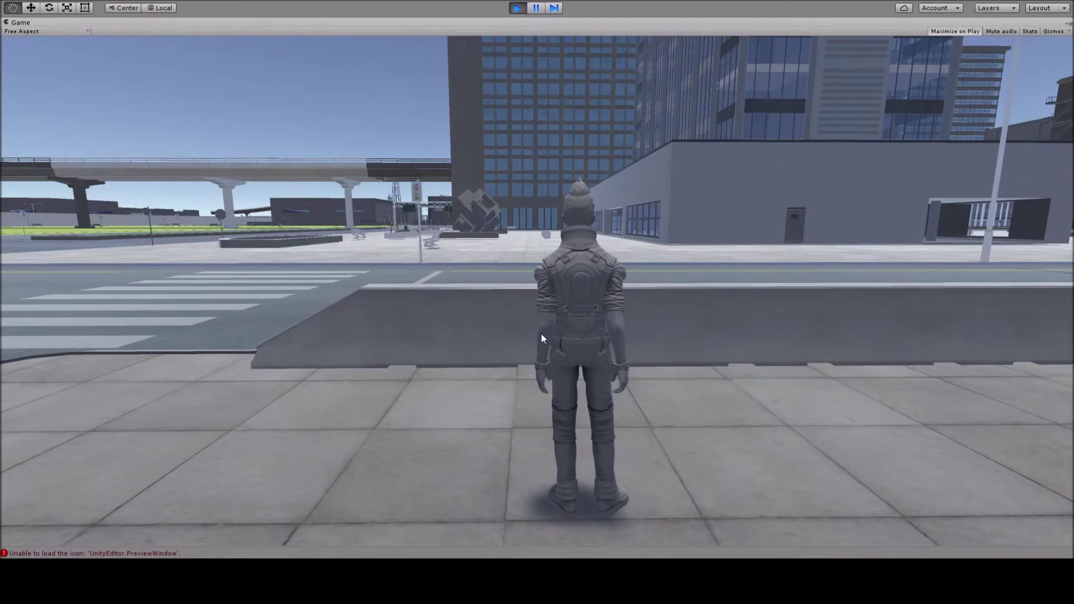
pyautogui.press('d')
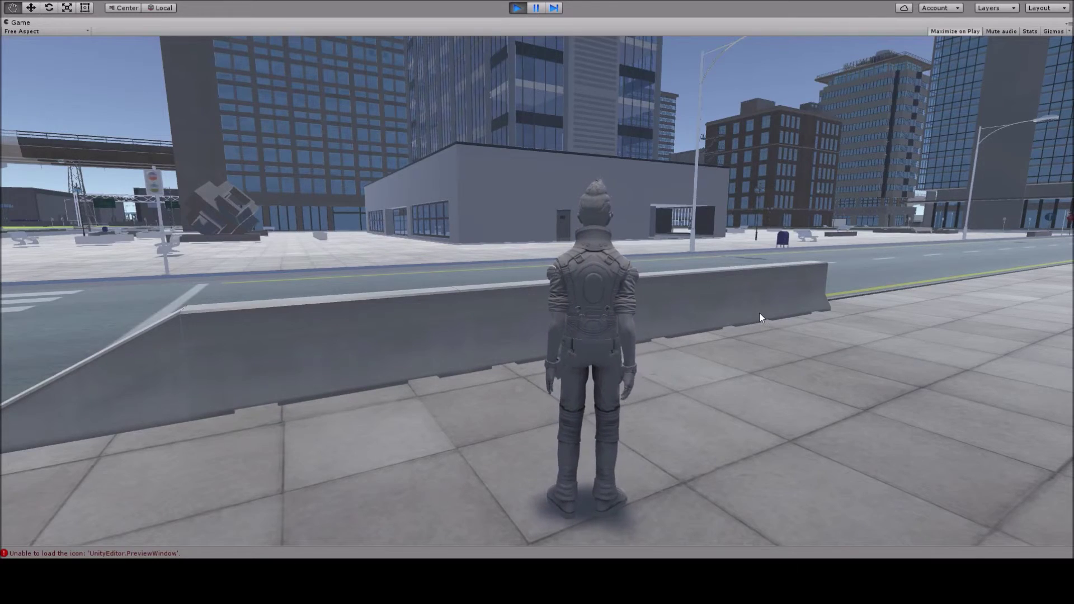
# Step: Walk the character up against the barrier and jump over it onto the road
pyautogui.press('a')
pyautogui.press('w')
pyautogui.press('d')
pyautogui.press('d')
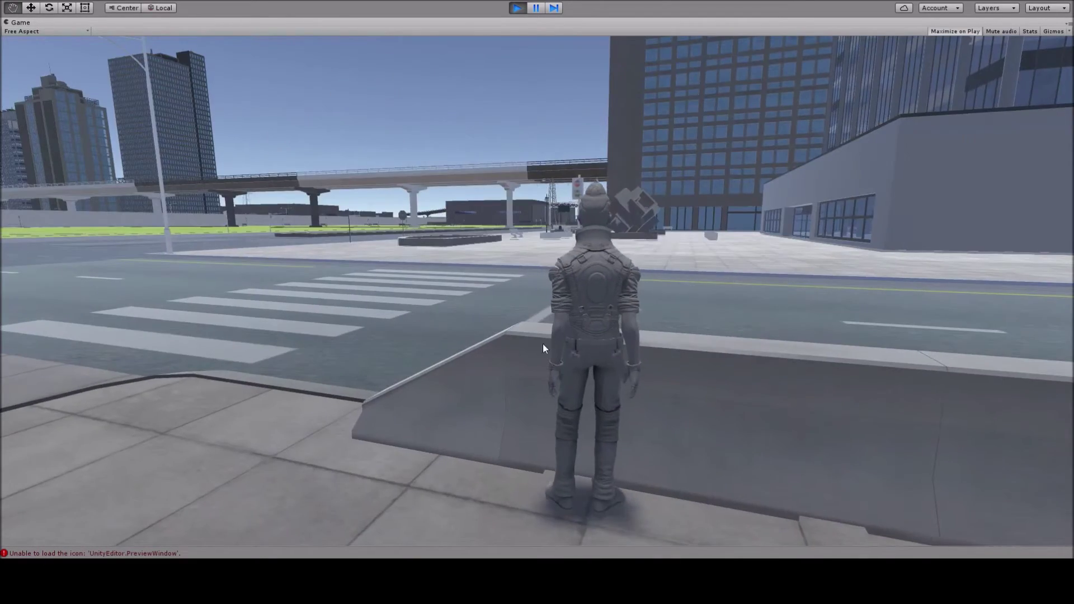
pyautogui.press('w')
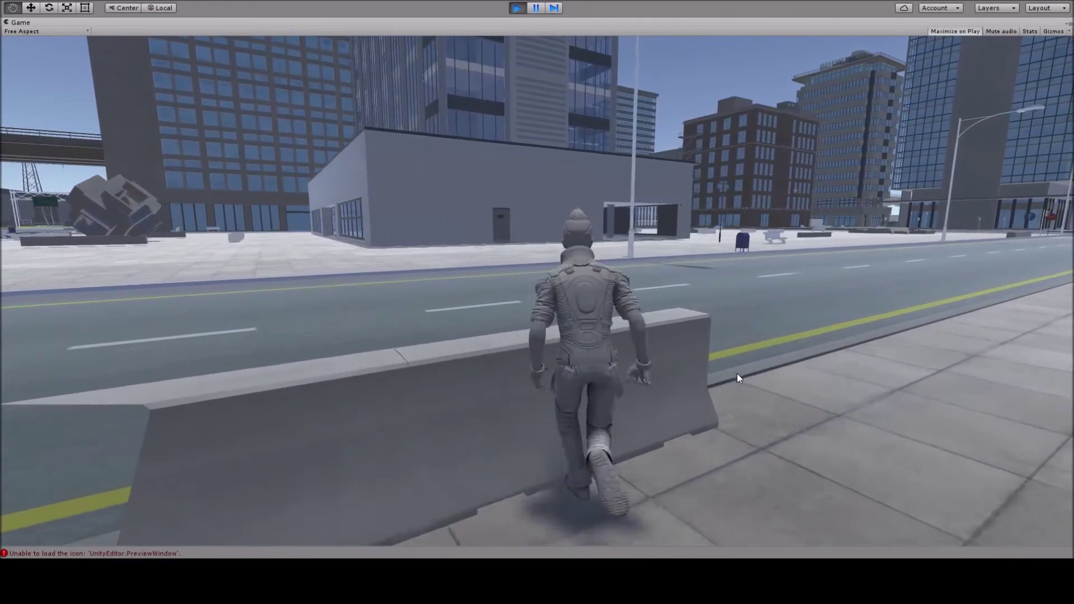
pyautogui.press('space')
pyautogui.press('a')
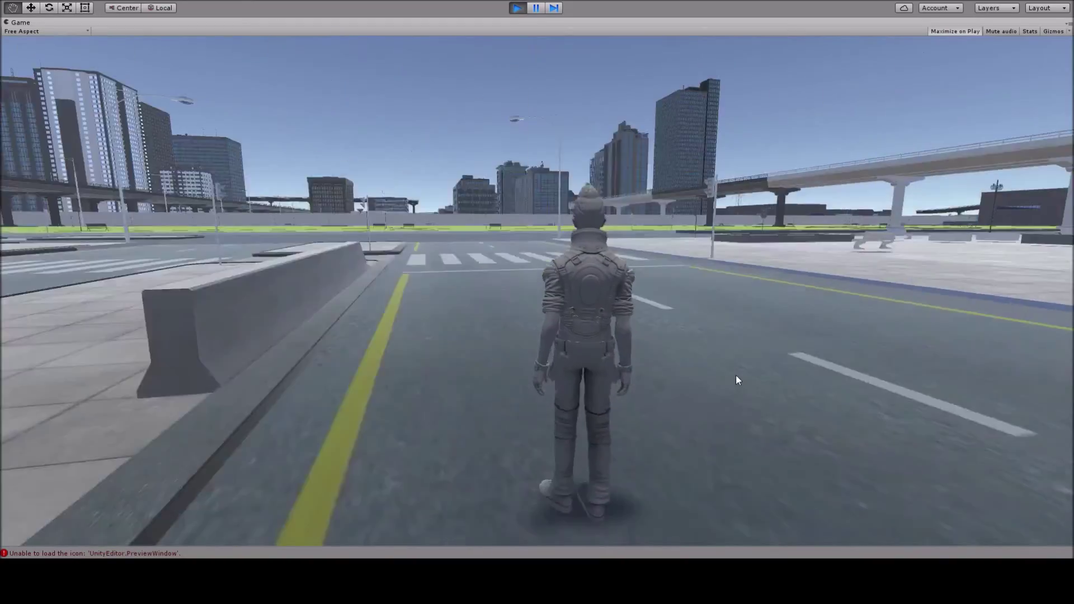
# Step: Walk the character from the road around the barrier's flat end back onto the median and face the barrier
pyautogui.press('d')
pyautogui.press('w')
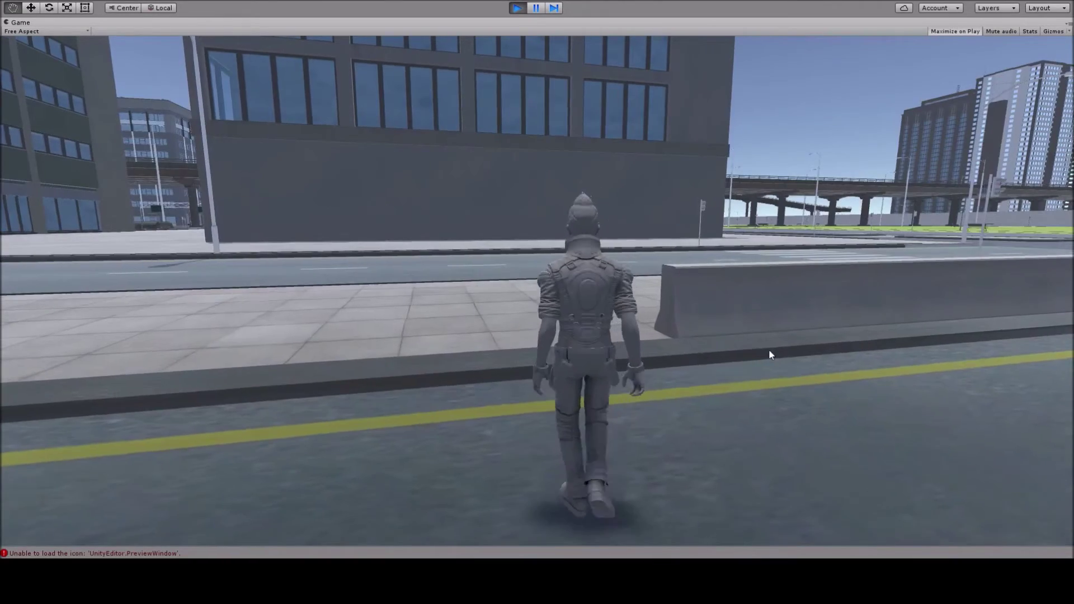
pyautogui.press('d')
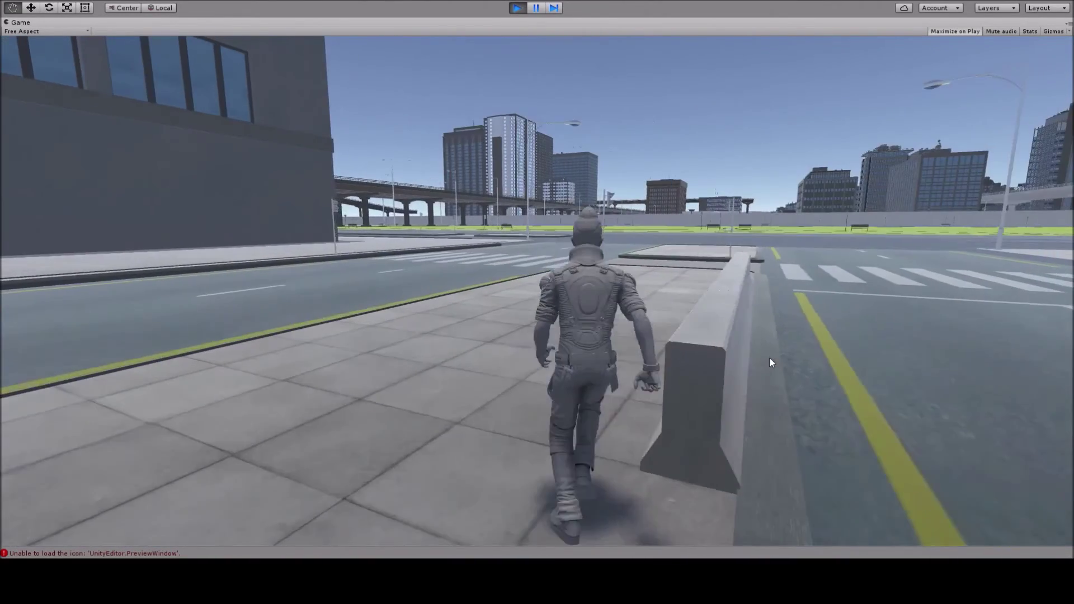
pyautogui.press('w')
pyautogui.press('d')
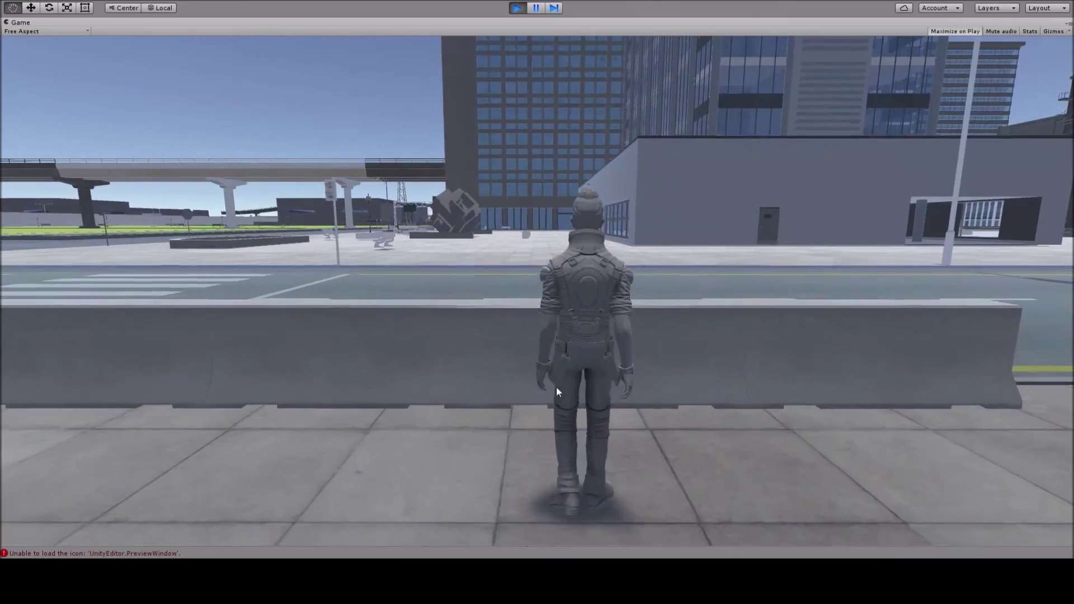
# Step: Examine the barrier's base notches and segment joints from the median side, moving the character towards the sloped end
pyautogui.press('d')
pyautogui.press('a')
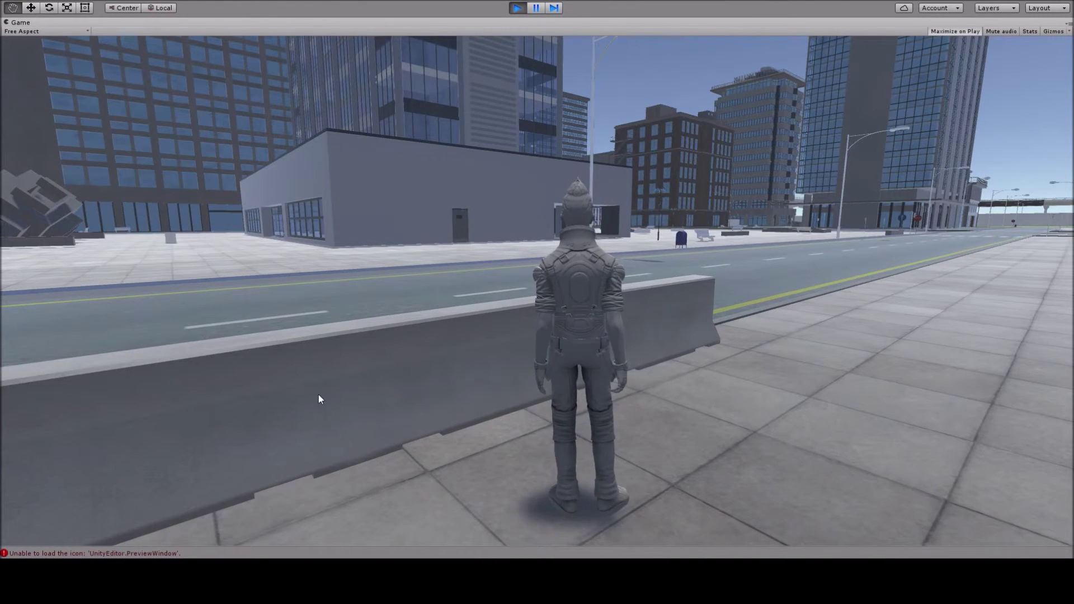
pyautogui.press('w')
pyautogui.press('d')
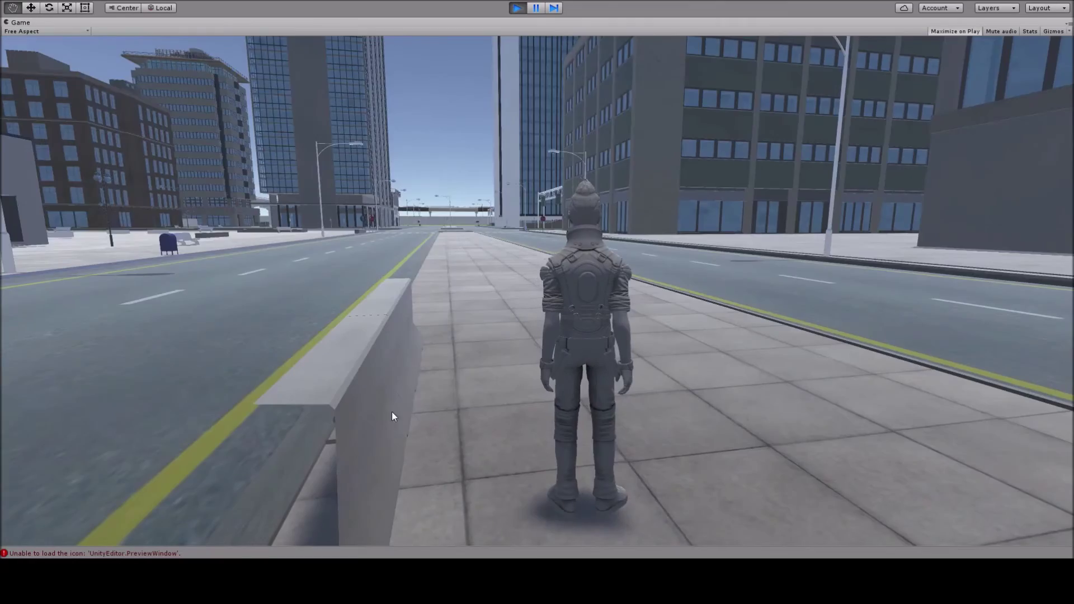
pyautogui.press('a')
pyautogui.press('a')
pyautogui.press('a')
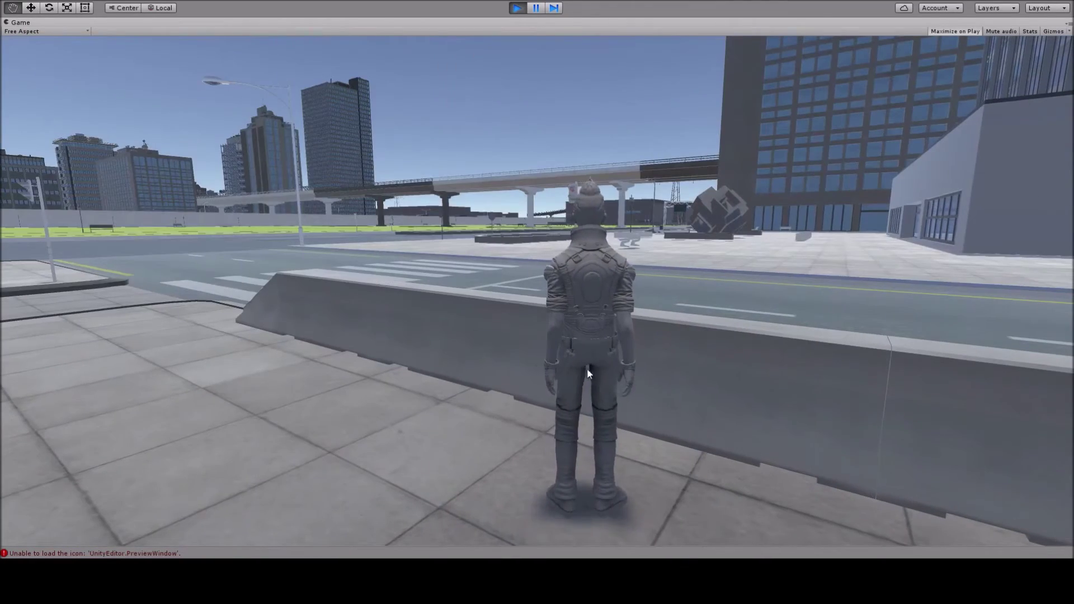
pyautogui.press('a')
pyautogui.press('w')
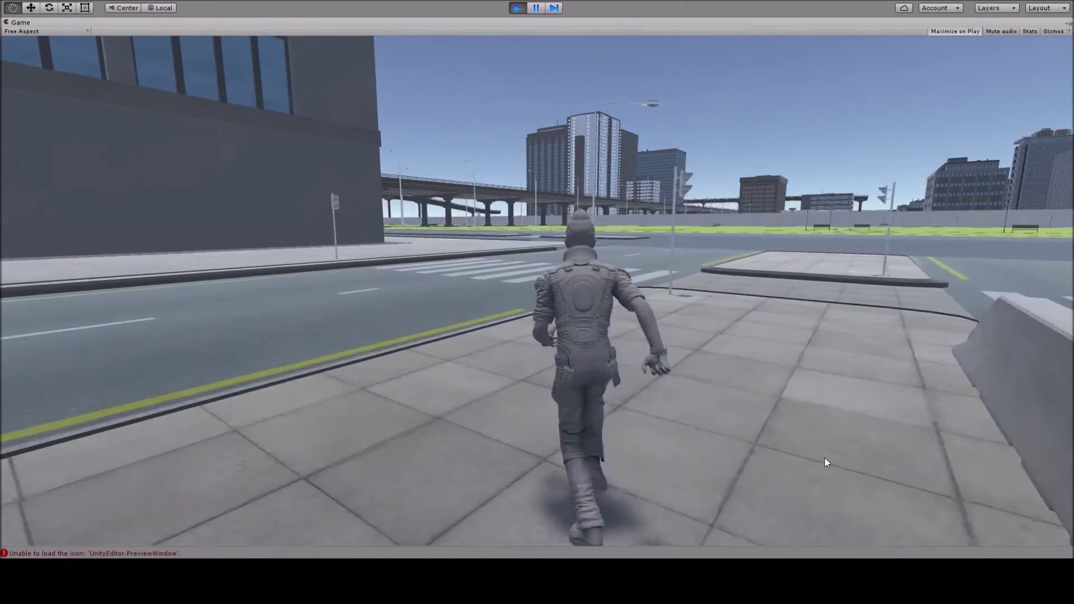
# Step: Examine the barrier's long side from the median, walking the character alongside it and facing down the road
pyautogui.press('d')
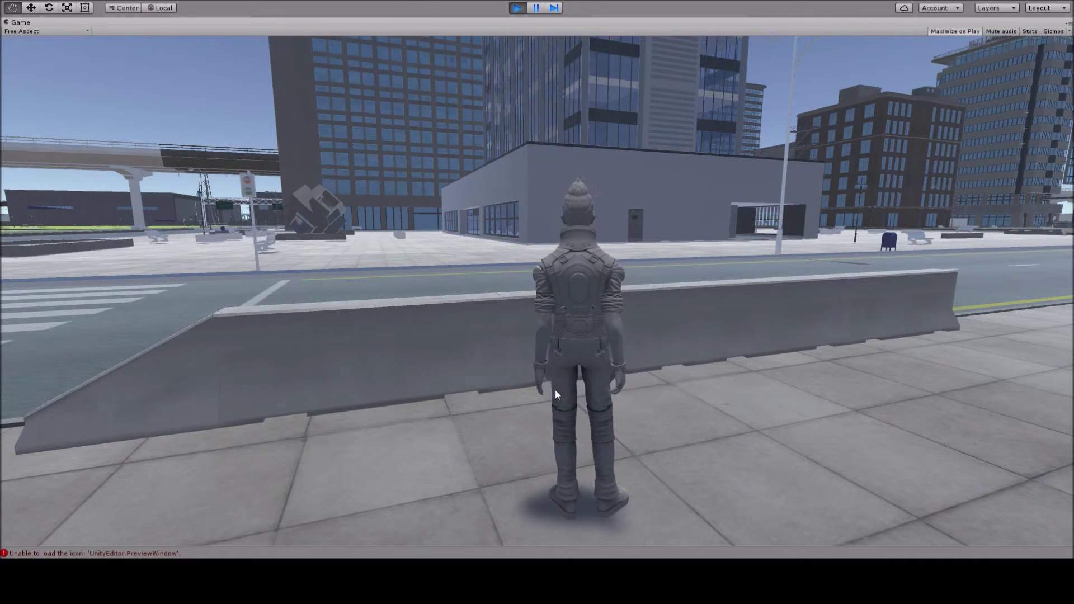
pyautogui.press('w')
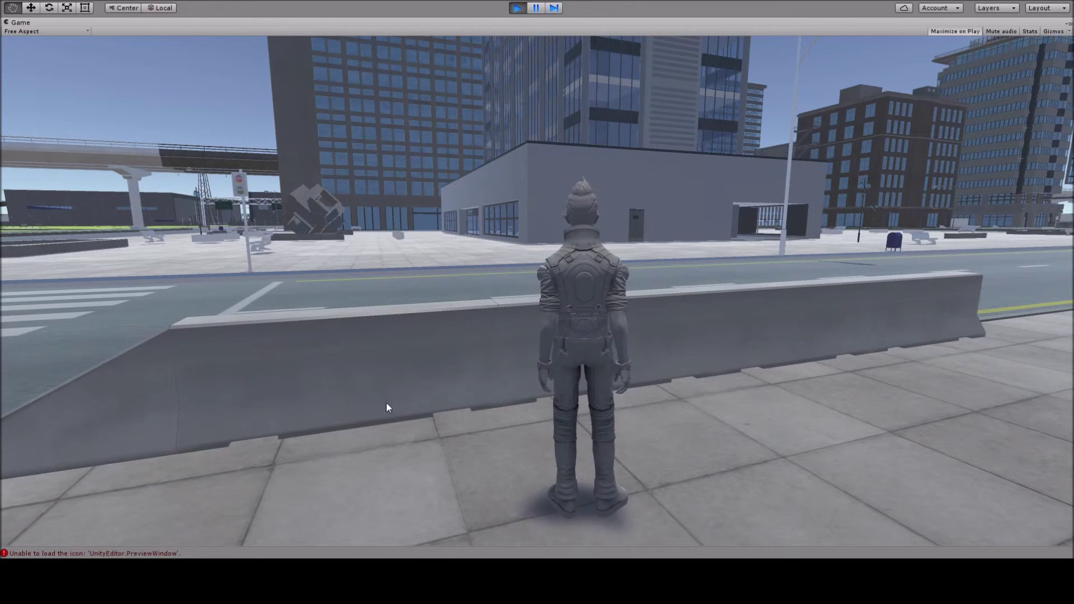
pyautogui.press('d')
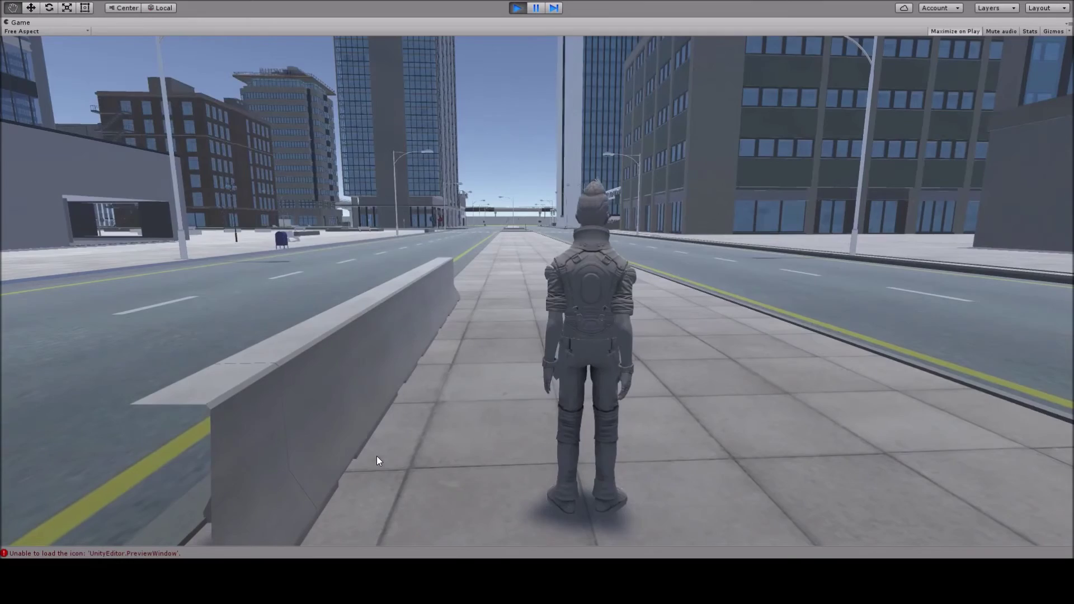
pyautogui.press('w')
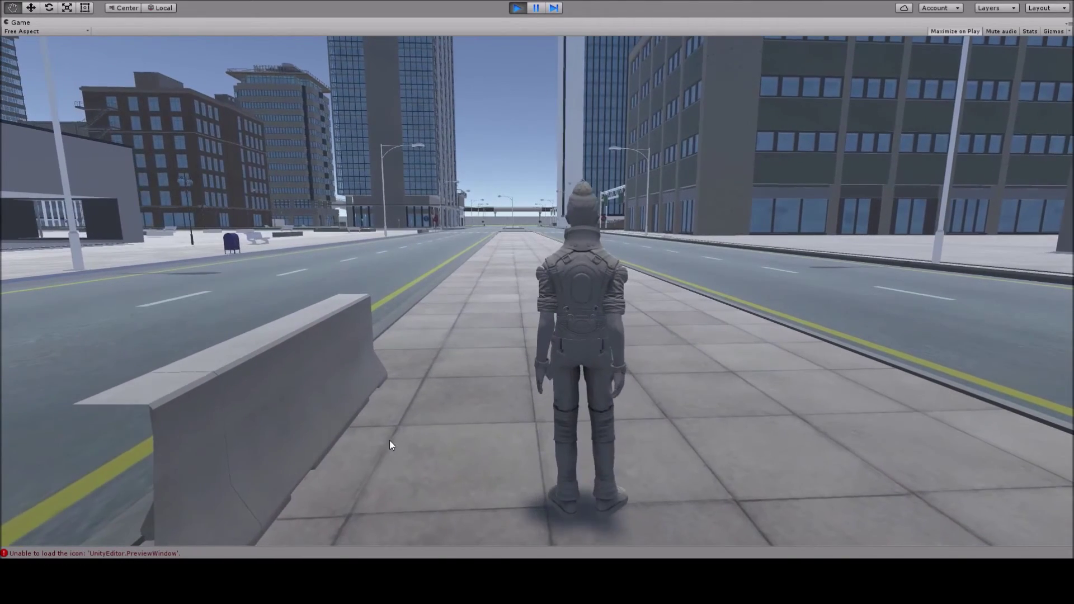
# Step: Turn the character around beside the barrier to view along its top towards the crosswalk, and walk away across the median
pyautogui.press('a')
pyautogui.press('w')
pyautogui.press('a')
pyautogui.press('a')
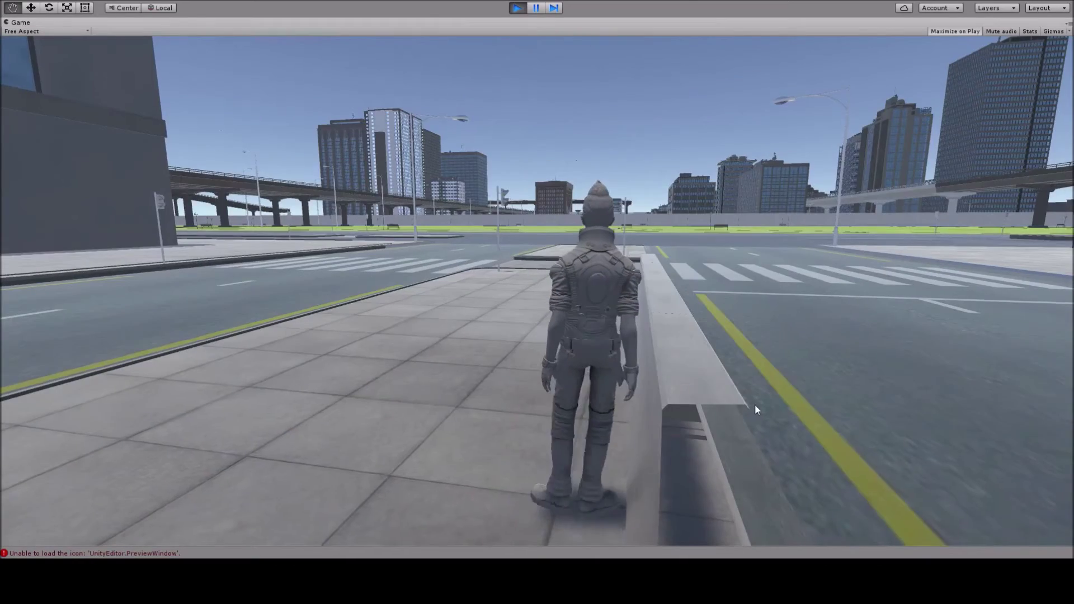
pyautogui.press('w')
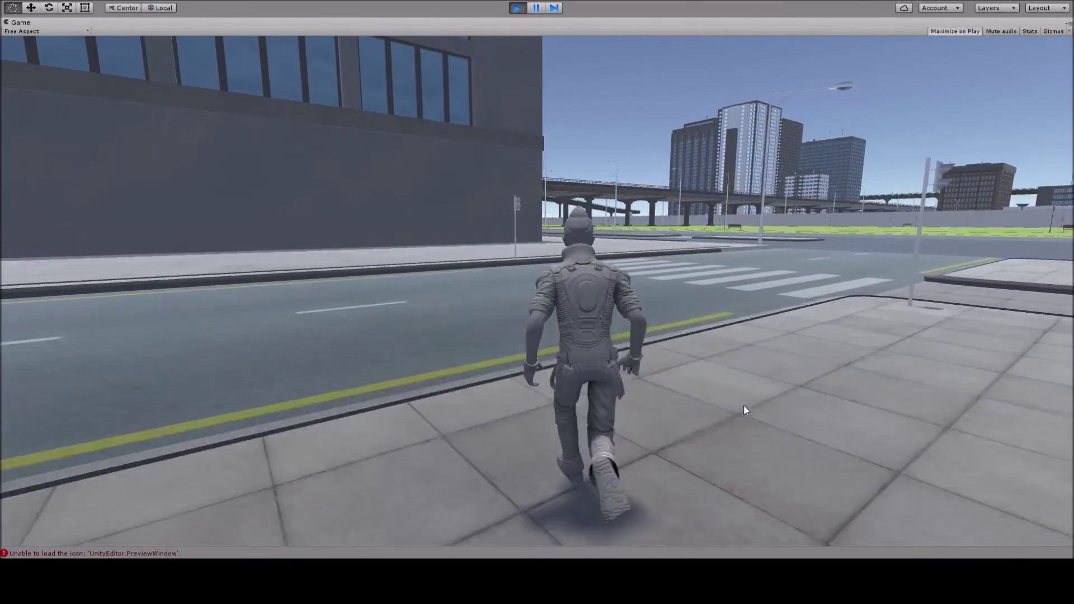
# Step: View the full length of the barrier from across the median and walk the character to its sloped end
pyautogui.press('d')
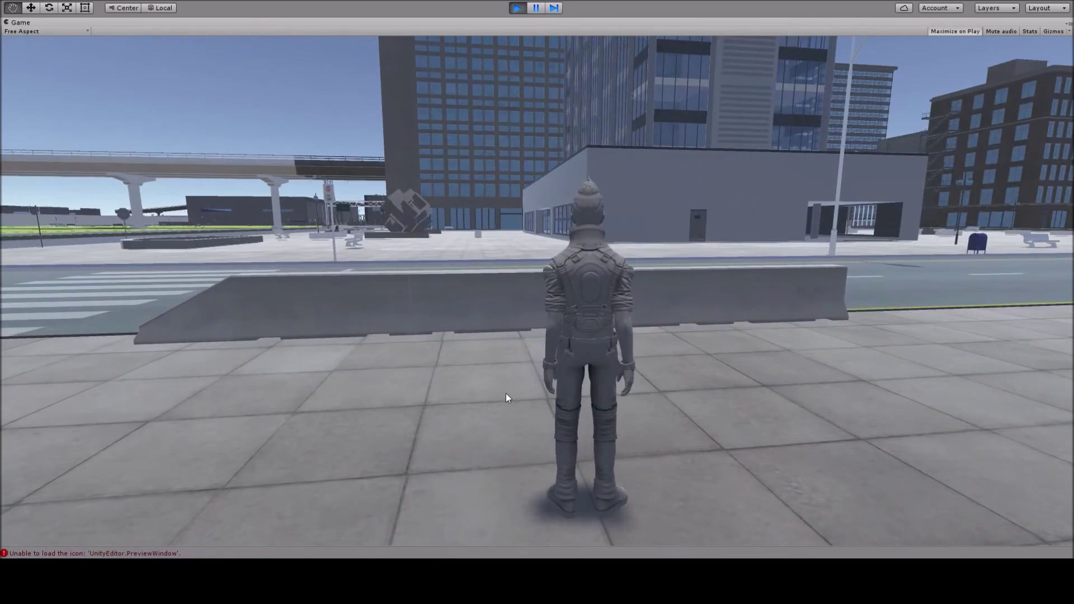
pyautogui.press('d')
pyautogui.press('a')
pyautogui.press('w')
pyautogui.press('d')
pyautogui.press('d')
pyautogui.press('d')
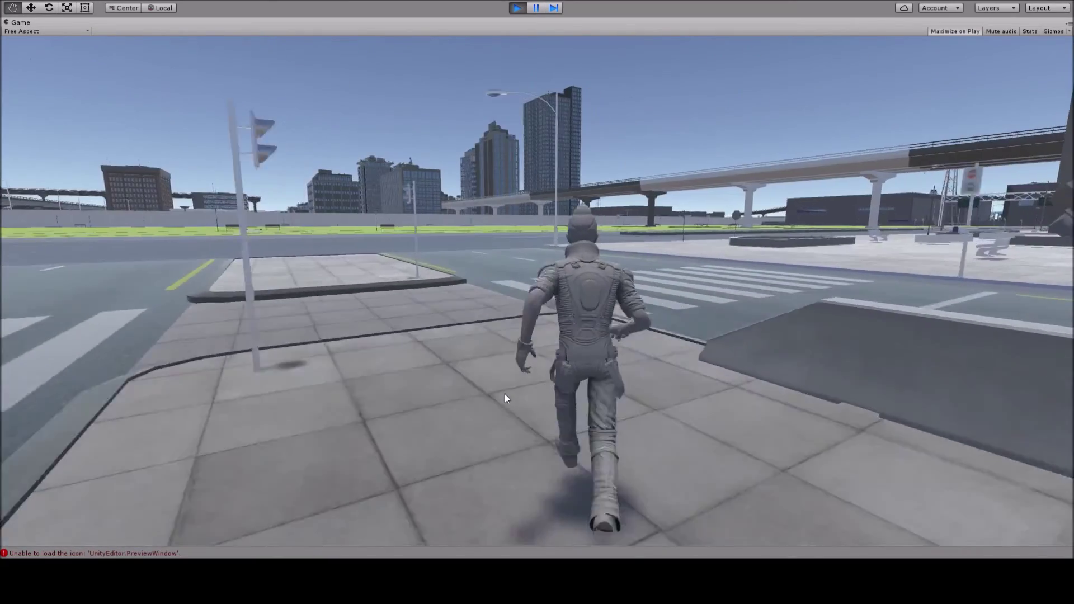
pyautogui.press('d')
pyautogui.press('d')
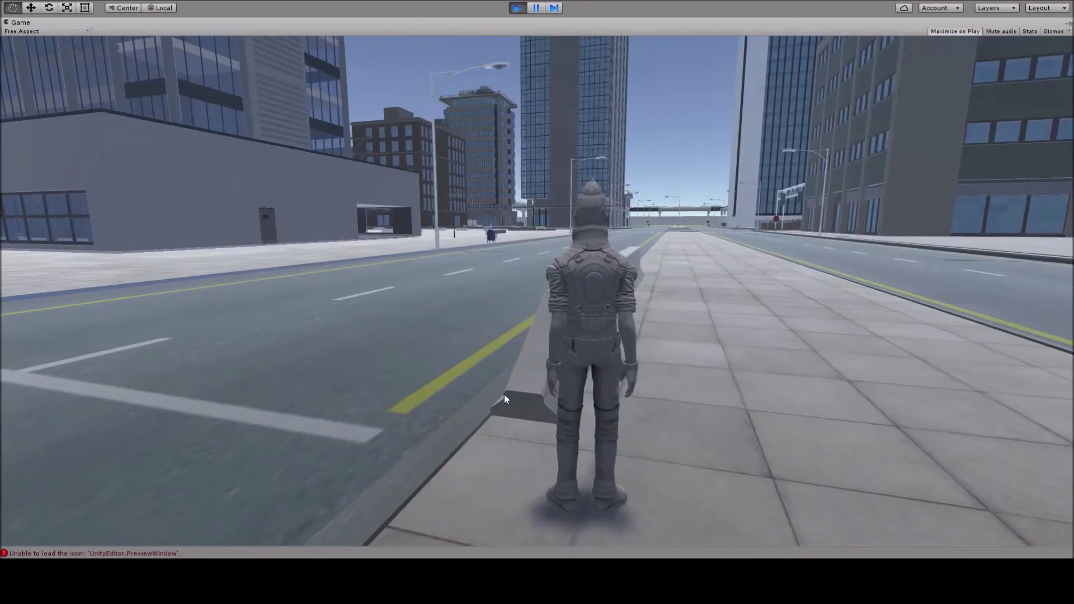
# Step: Examine the barrier's sloped end from several angles and walk the character back along its median side
pyautogui.press('a')
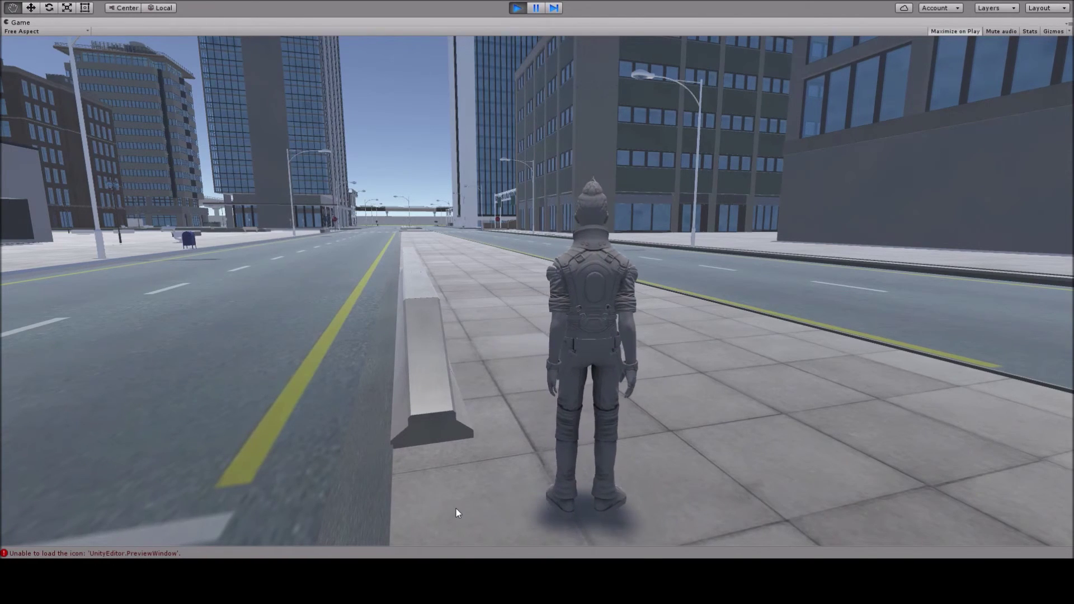
pyautogui.press('a')
pyautogui.press('a')
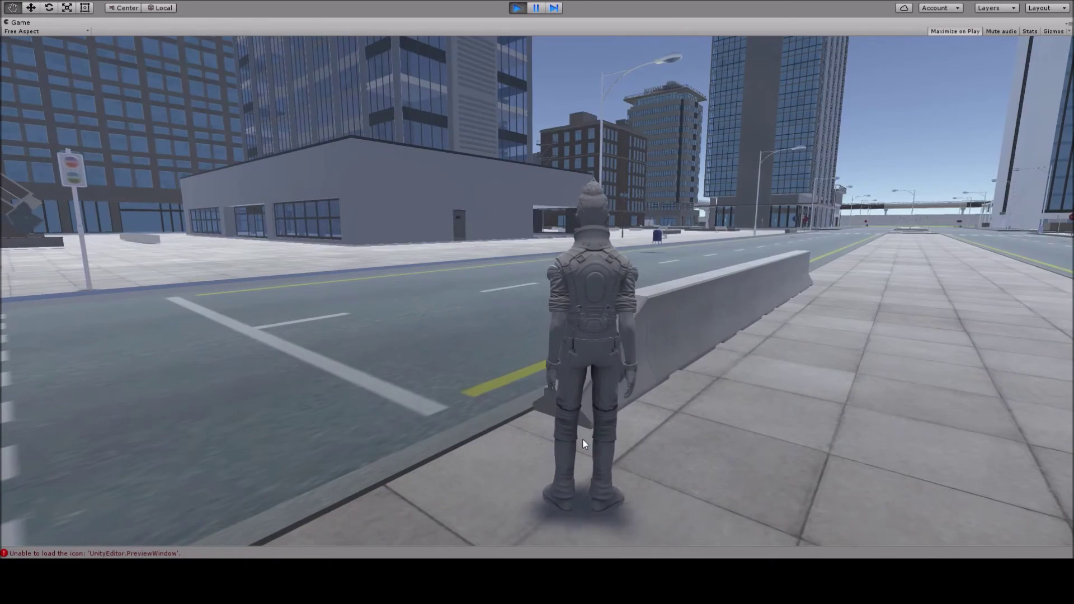
pyautogui.press('d')
pyautogui.press('w')
pyautogui.press('a')
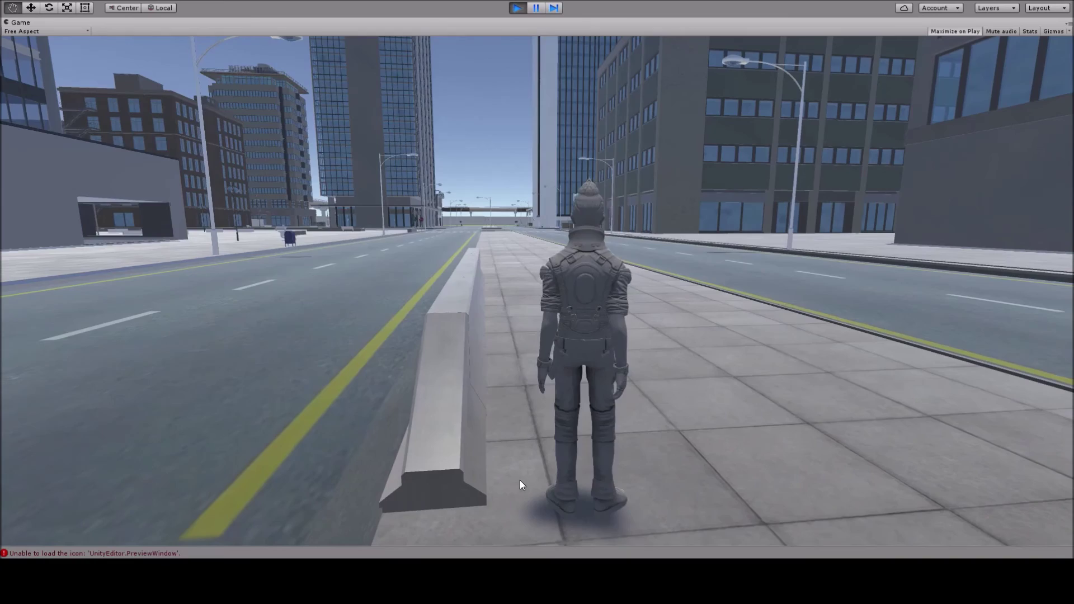
pyautogui.press('w')
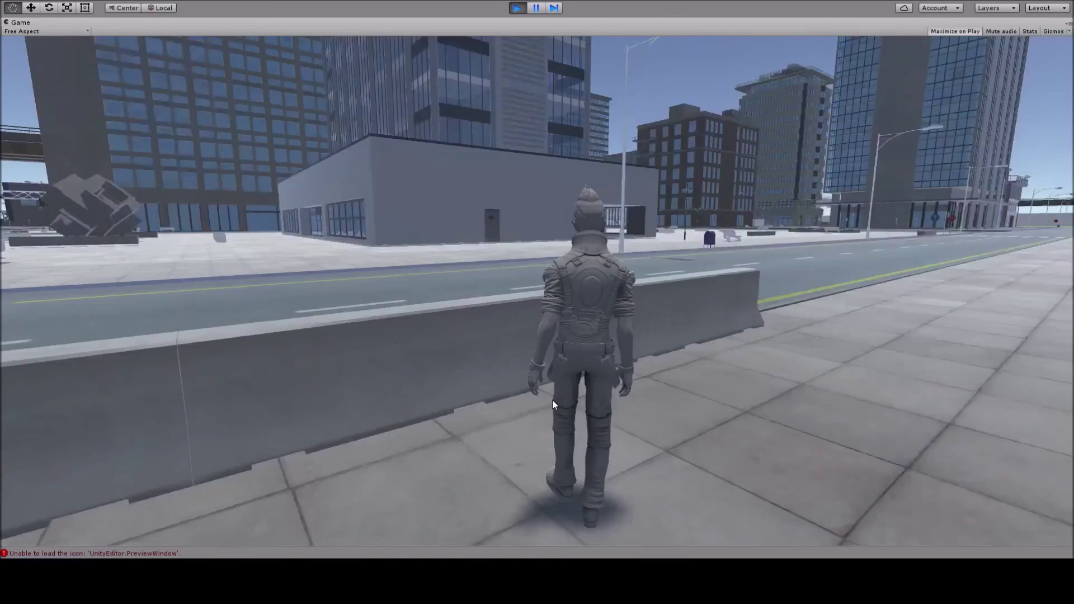